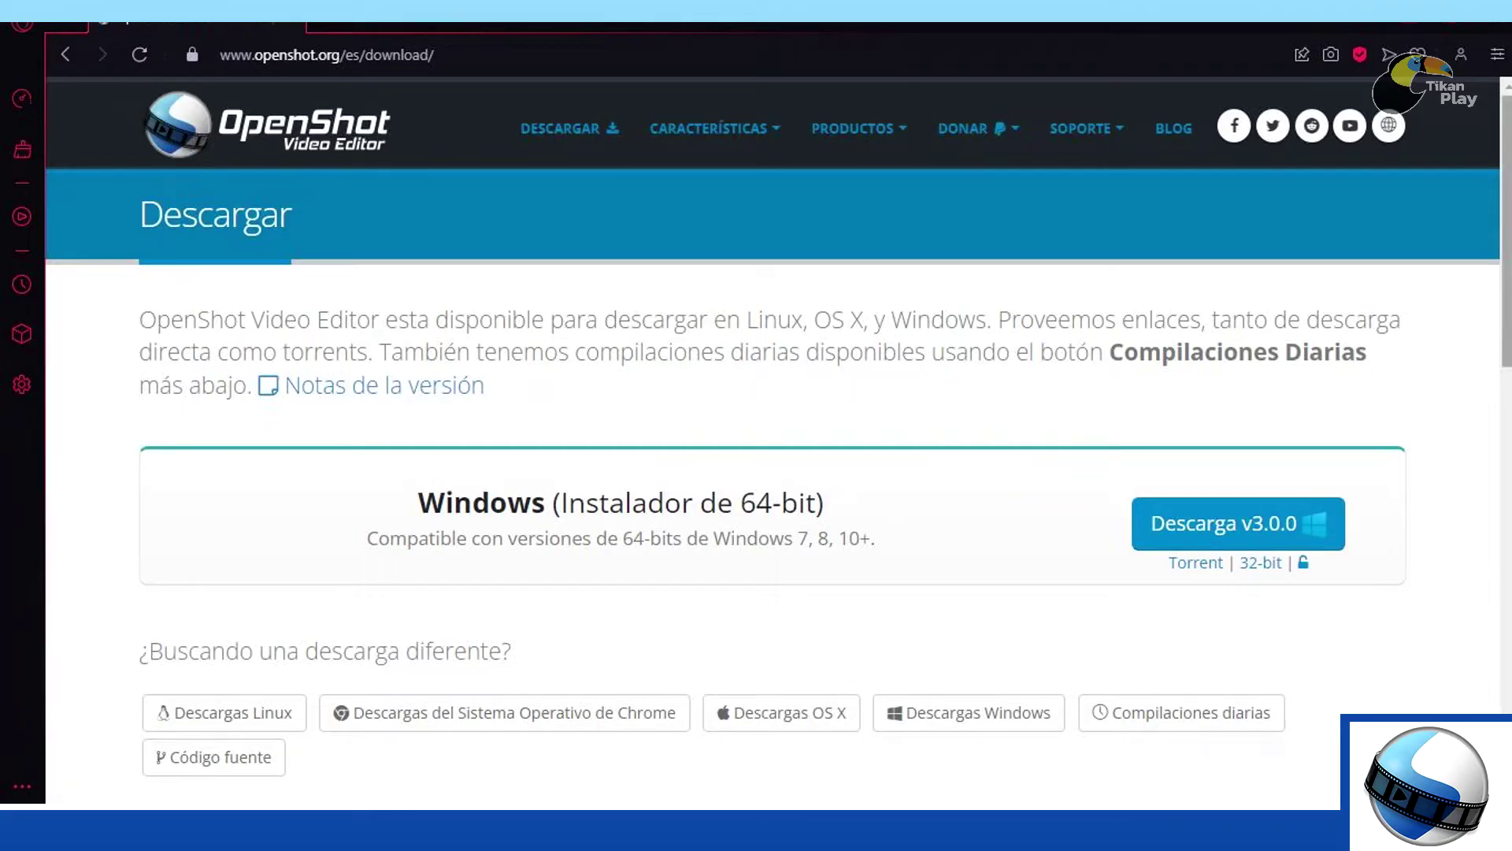
Show the daily builds on the OpenShot download page and find the newest Windows 64-bit installer and its date
{"action": "scroll", "coordinate": [1168, 178], "scroll_direction": "down", "scroll_amount": 5}
{"action": "scroll", "coordinate": [1168, 178], "scroll_direction": "up", "scroll_amount": 4}
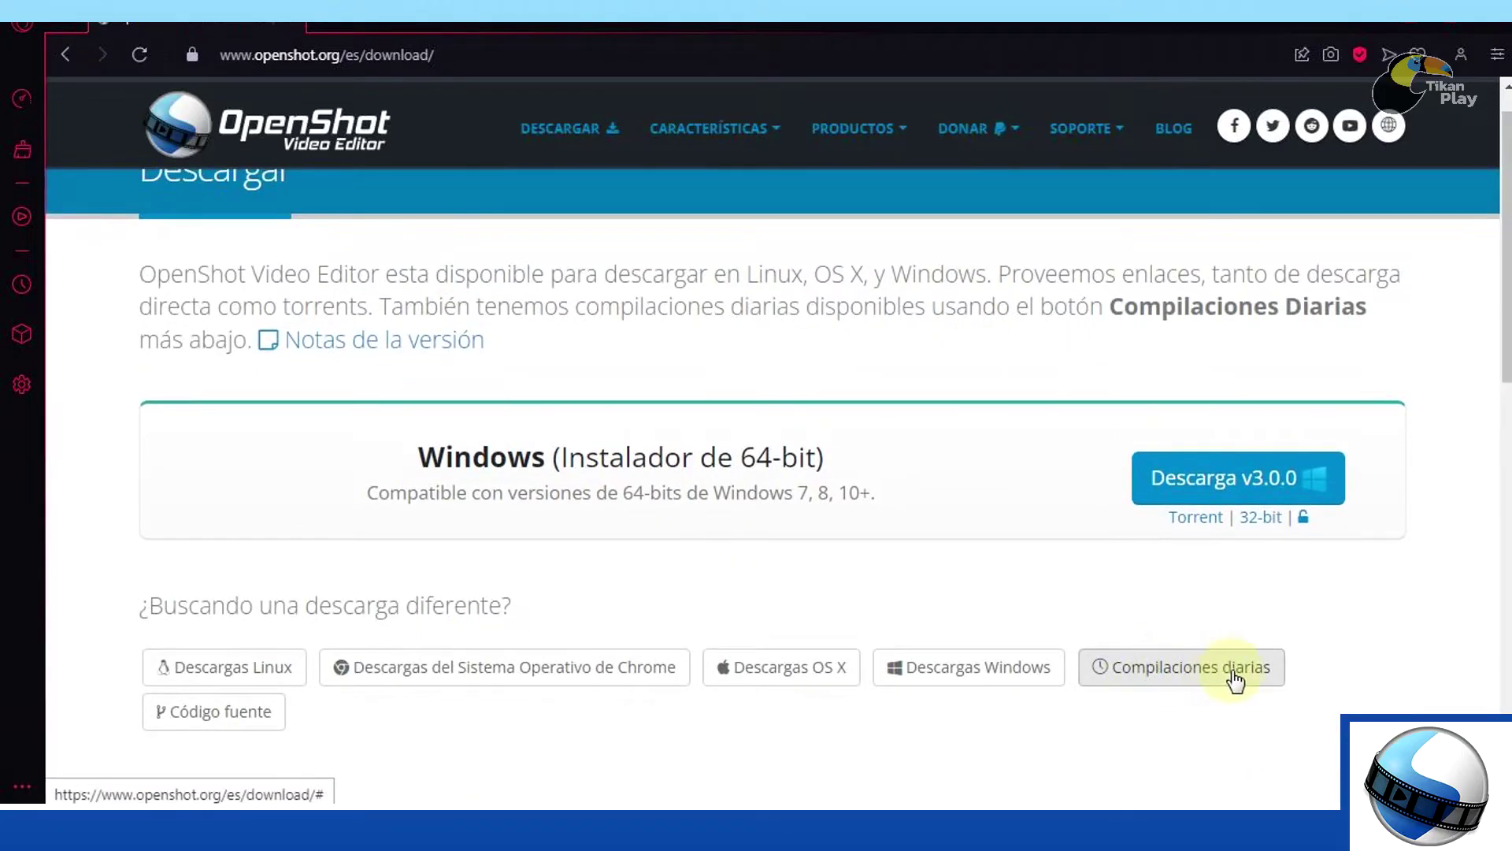
{"action": "left_click", "coordinate": [1185, 670]}
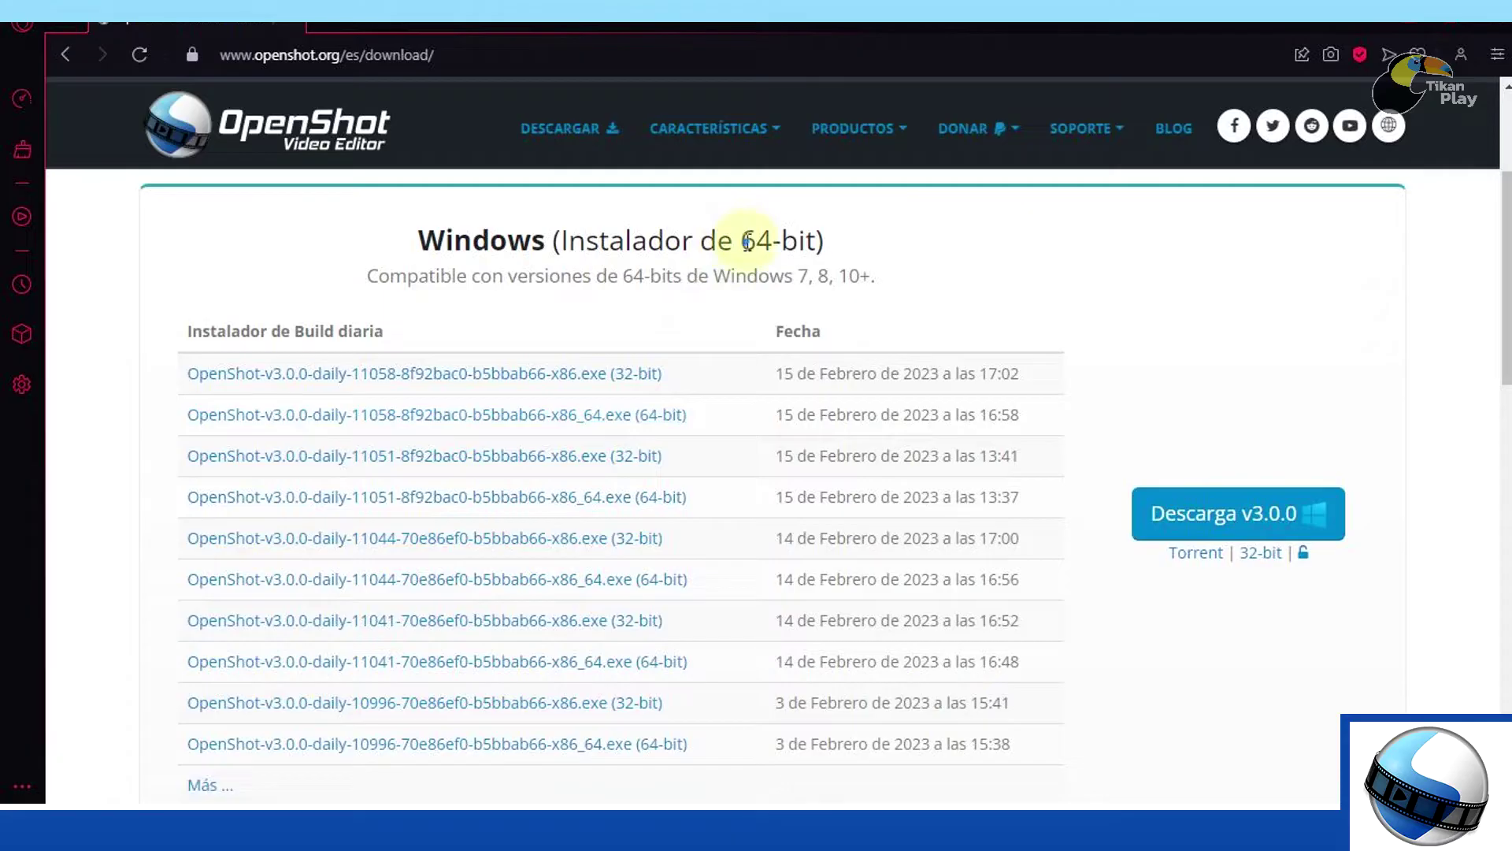
{"action": "left_click_drag", "start_coordinate": [742, 241], "coordinate": [823, 241]}
{"action": "left_click", "coordinate": [898, 243]}
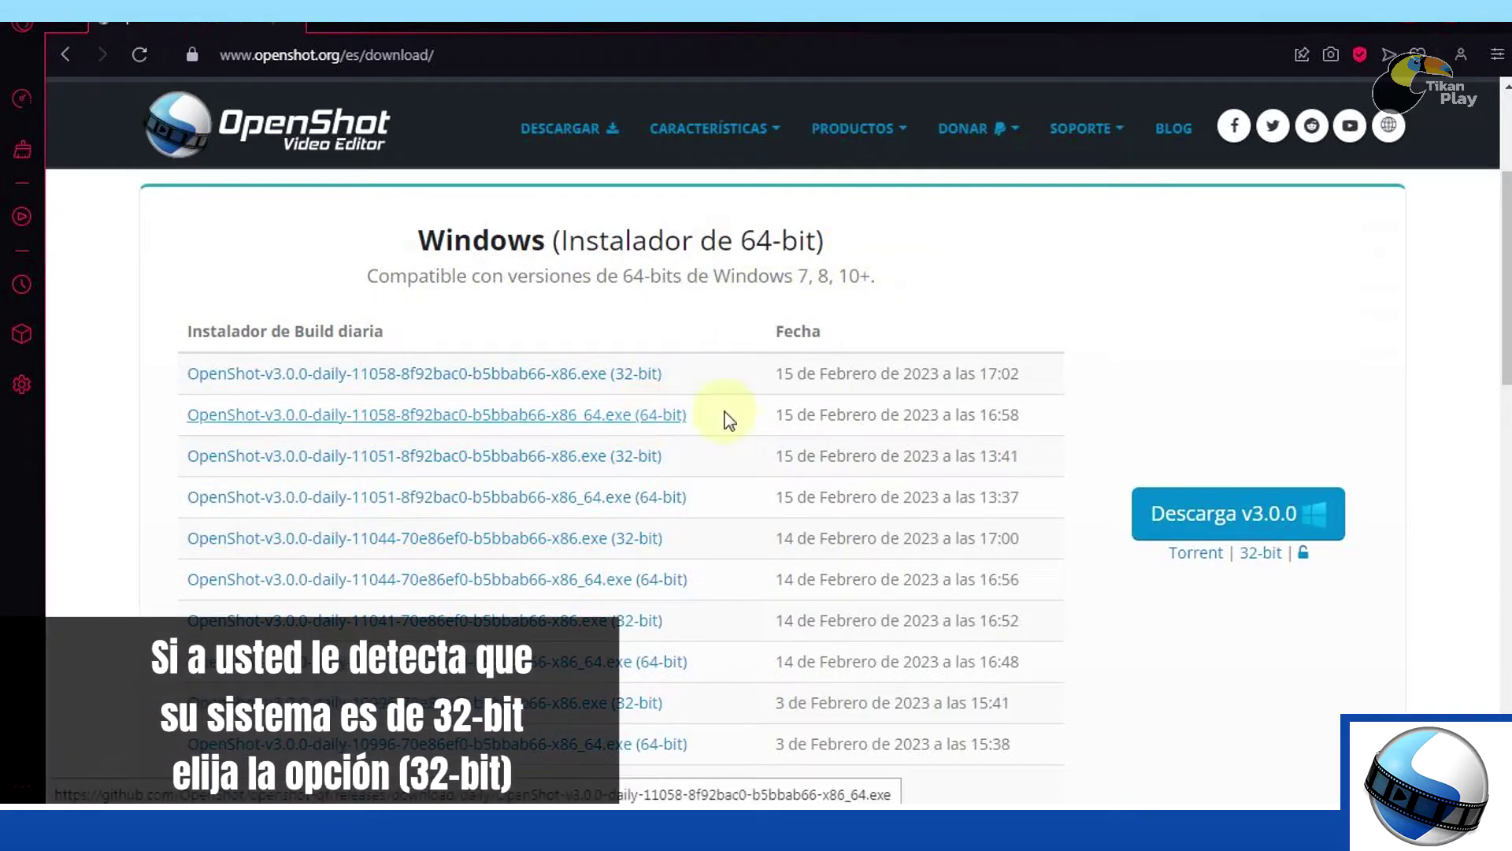
{"action": "left_click_drag", "start_coordinate": [775, 415], "coordinate": [1030, 423]}
{"action": "left_click", "coordinate": [702, 328]}
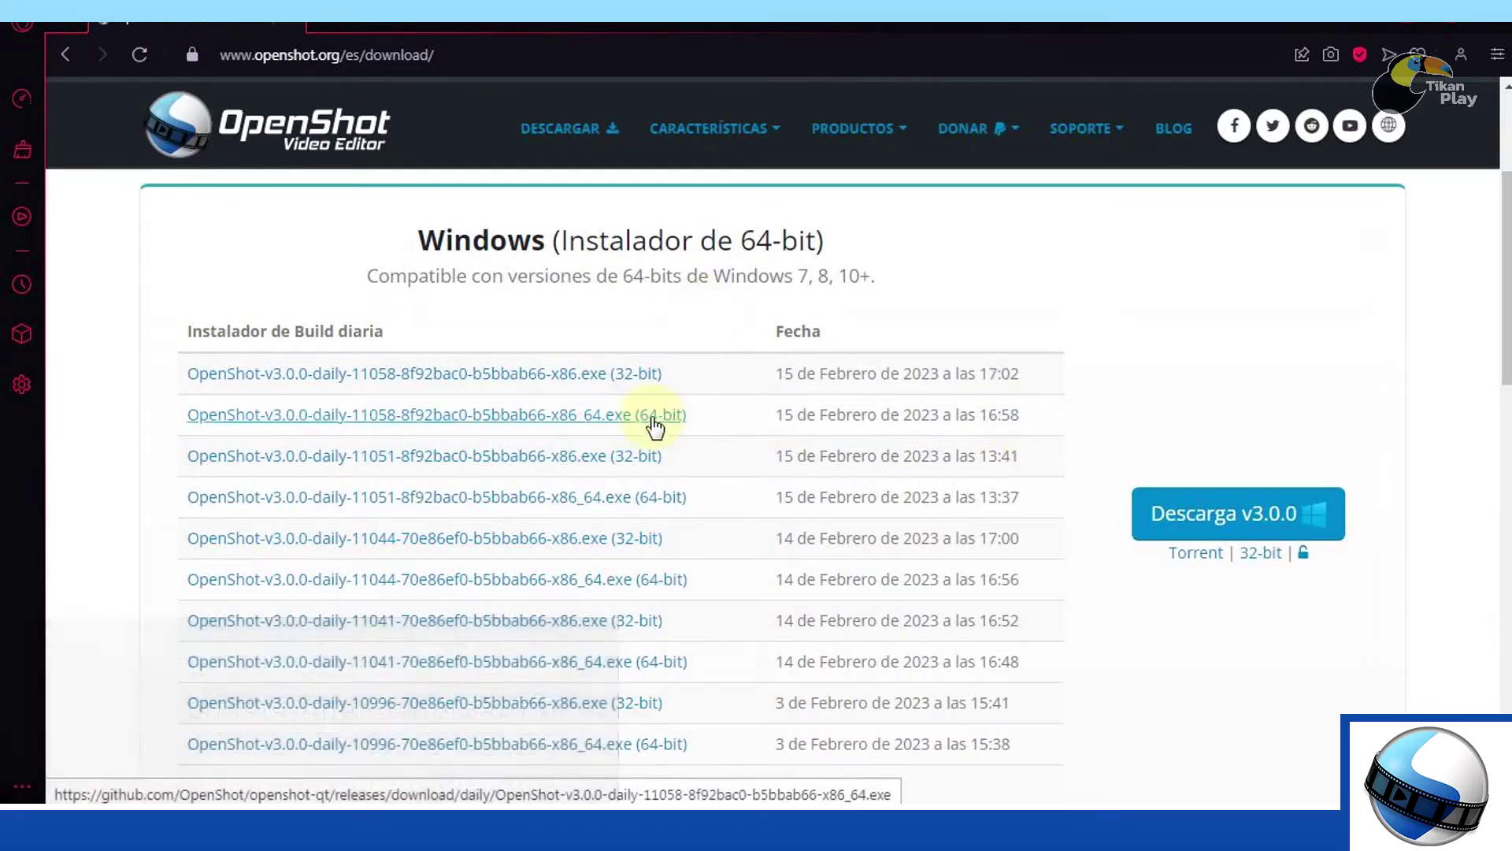
Download OpenShot-v3.0.0-daily-11058-8f92bac0-b5bbab66-x86_64.exe to the Descargas folder
{"action": "left_click", "coordinate": [653, 423]}
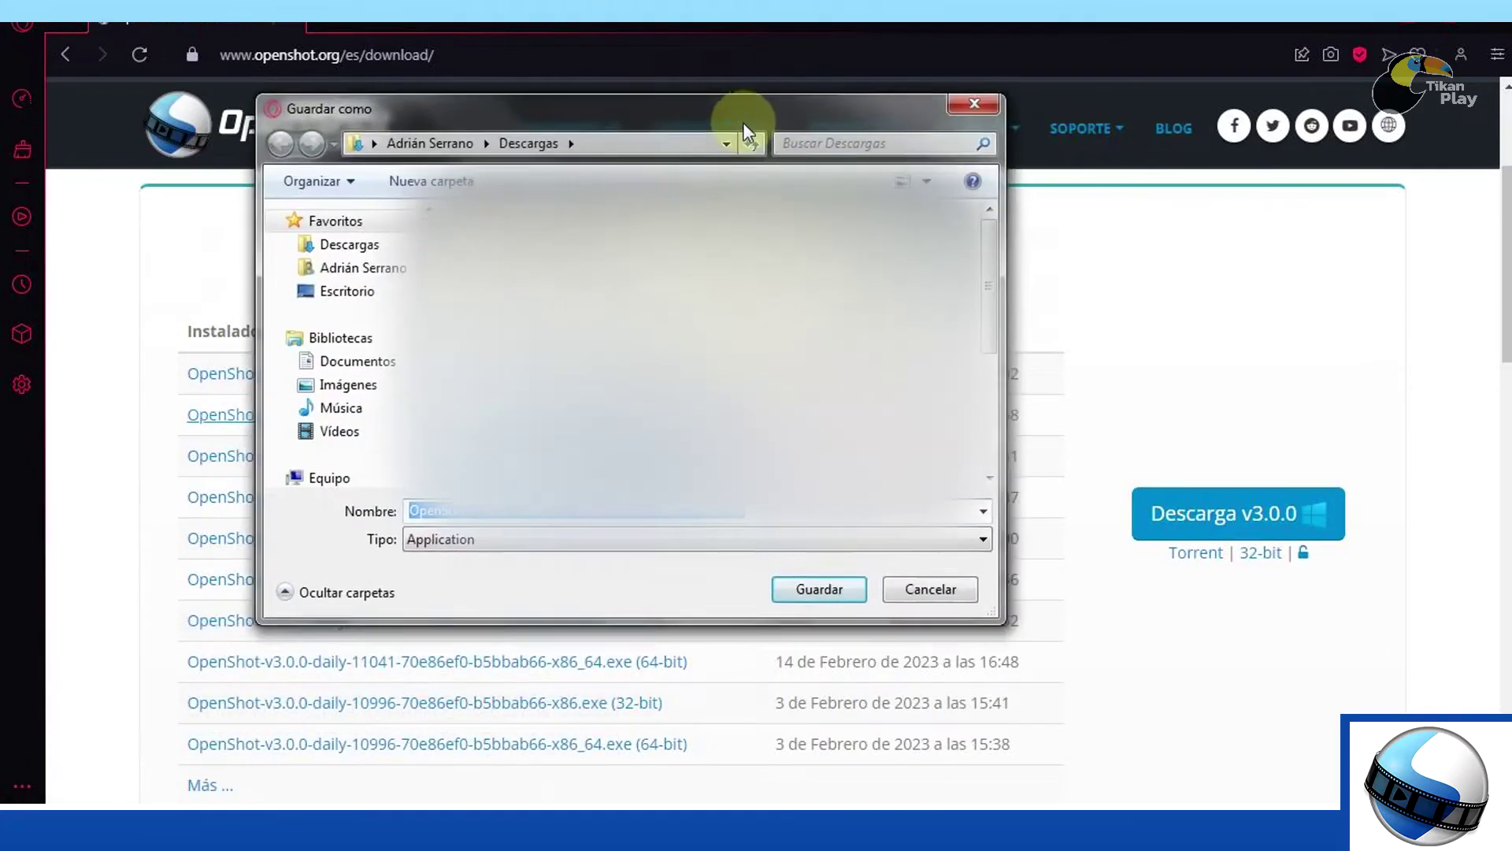
{"action": "left_click_drag", "start_coordinate": [744, 122], "coordinate": [744, 127]}
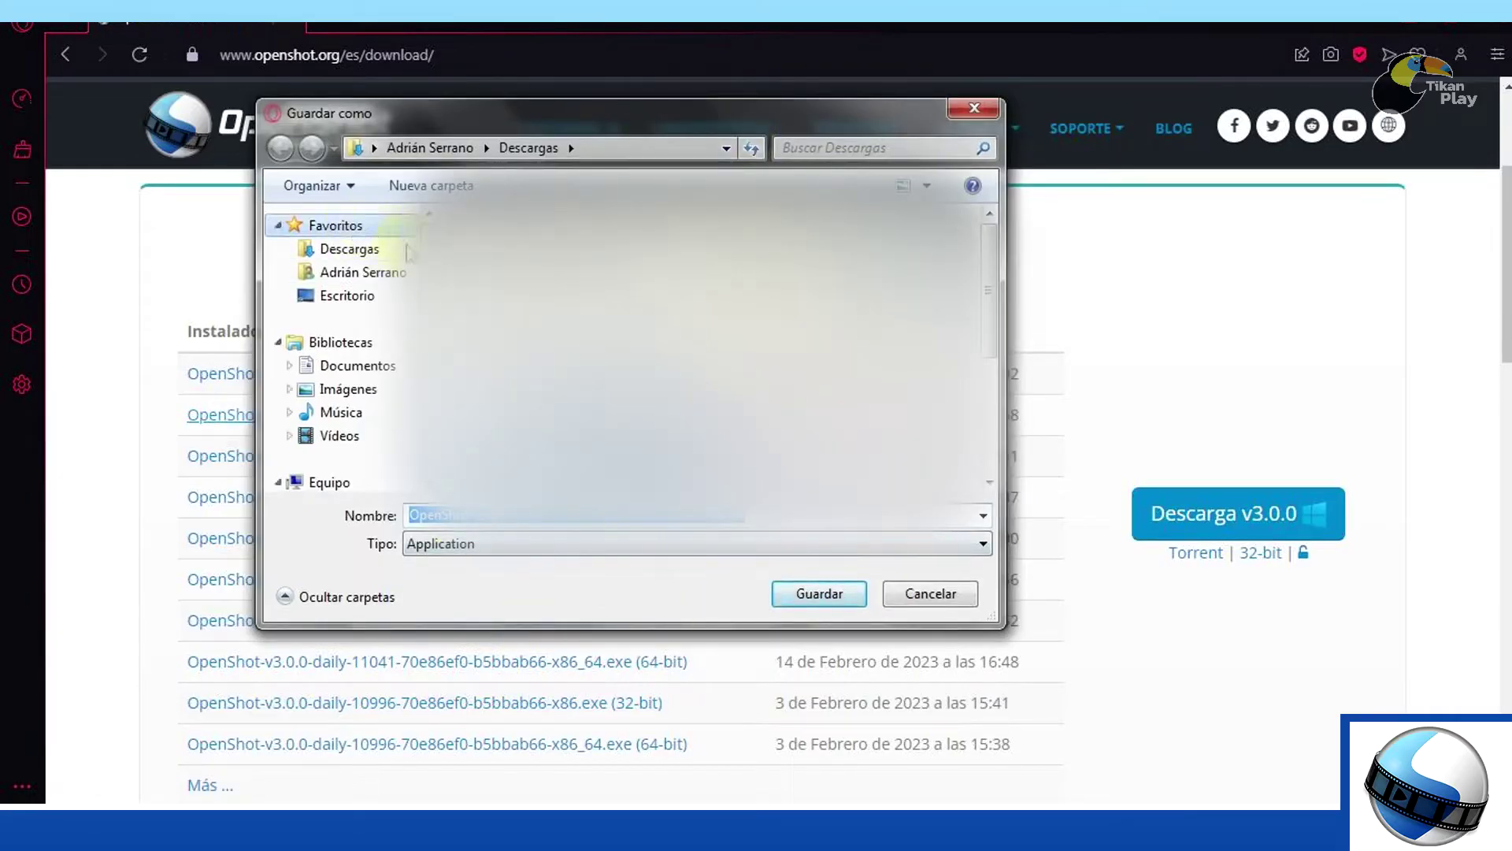
{"action": "scroll", "coordinate": [355, 315], "scroll_direction": "down", "scroll_amount": 5}
{"action": "scroll", "coordinate": [355, 315], "scroll_direction": "up", "scroll_amount": 5}
{"action": "left_click", "coordinate": [811, 596]}
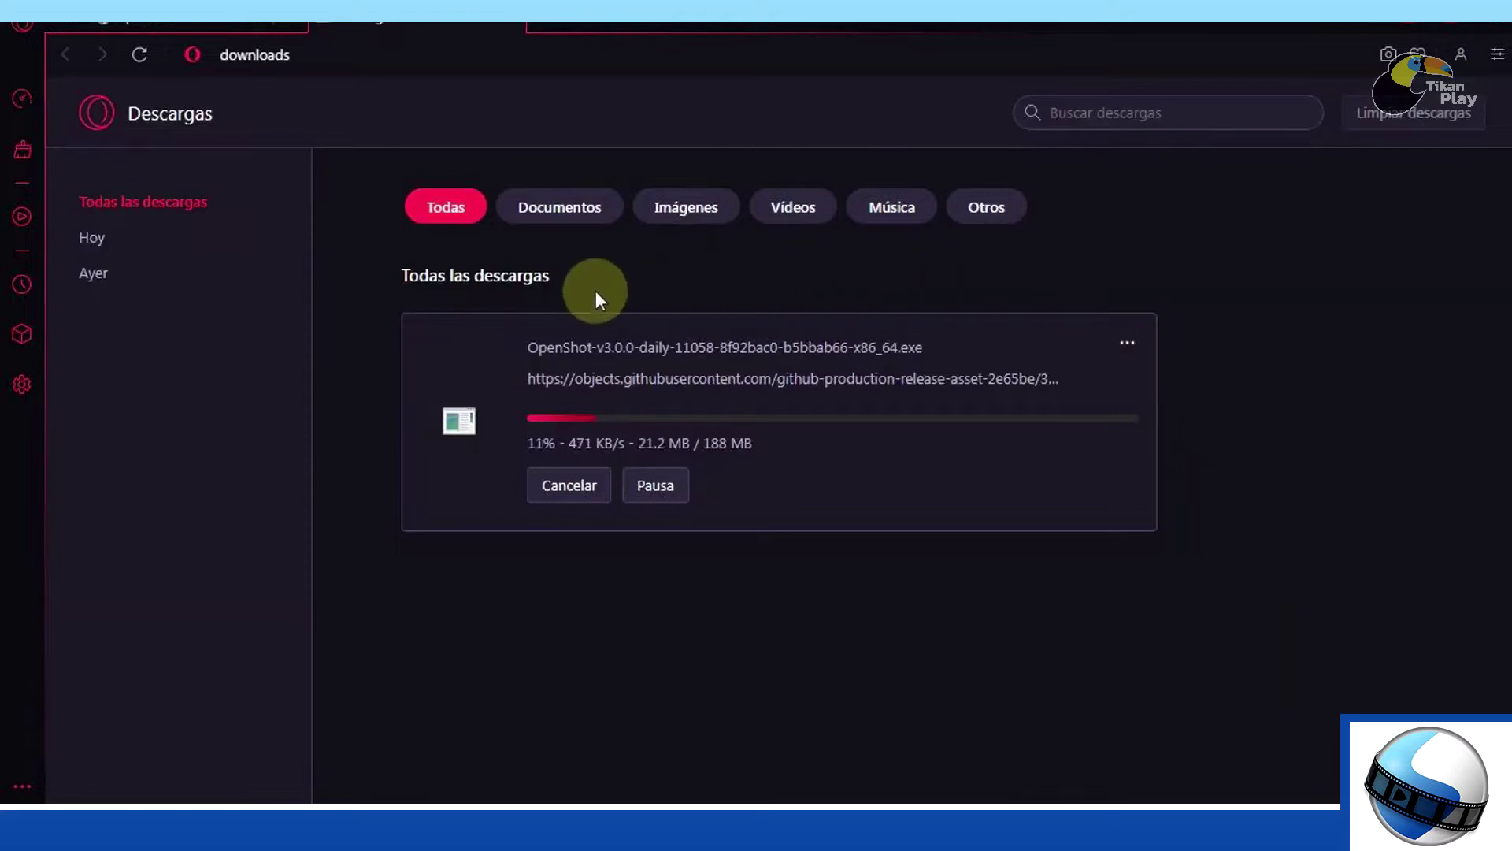
{"action": "double_click", "coordinate": [161, 116]}
{"action": "left_click", "coordinate": [1141, 270]}
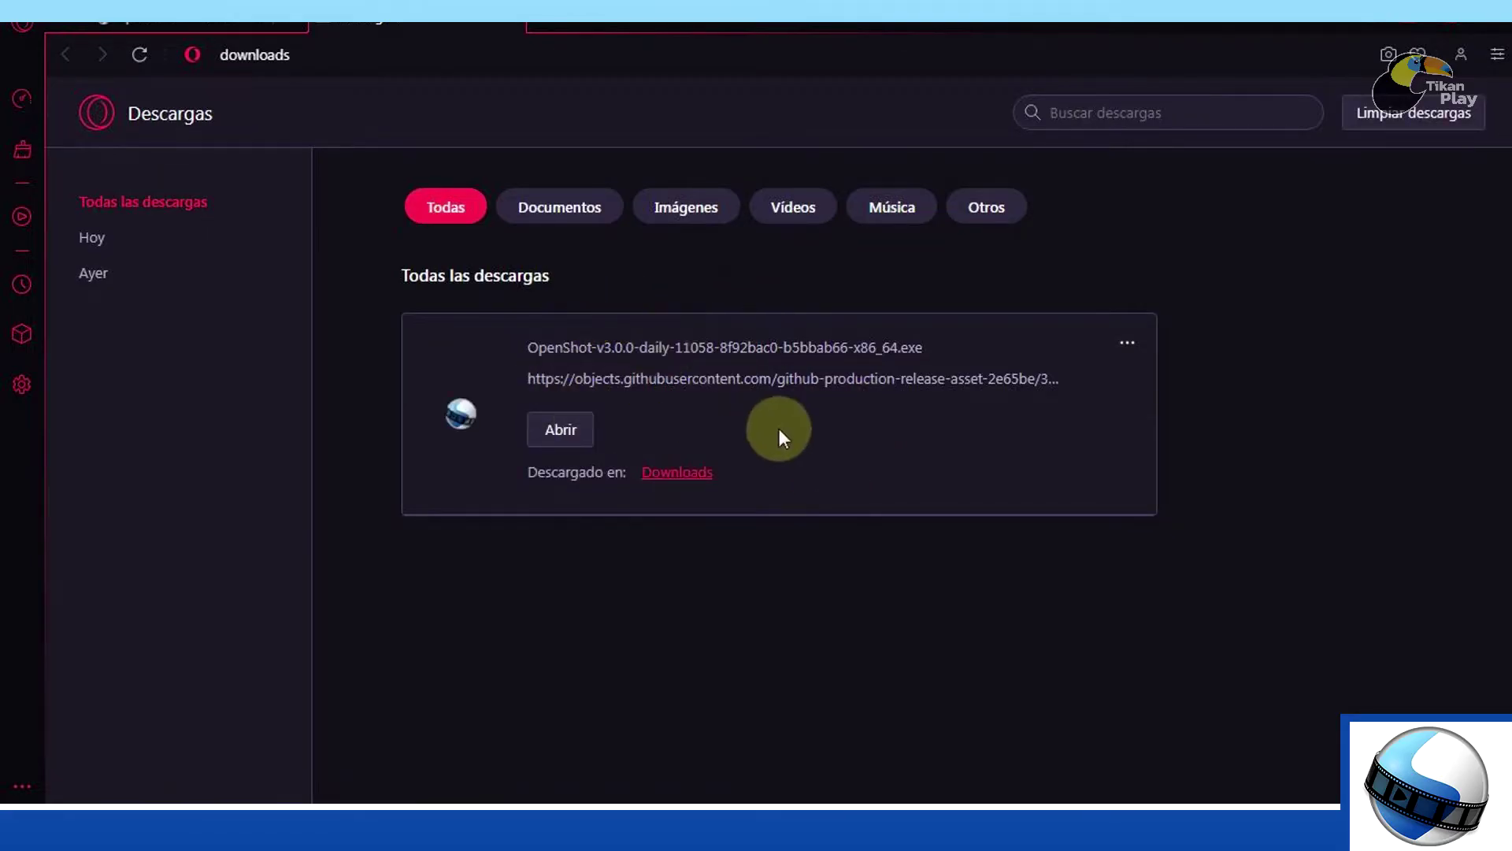
Run the downloaded OpenShot installer and choose Español as the installation language
{"action": "left_click", "coordinate": [719, 349]}
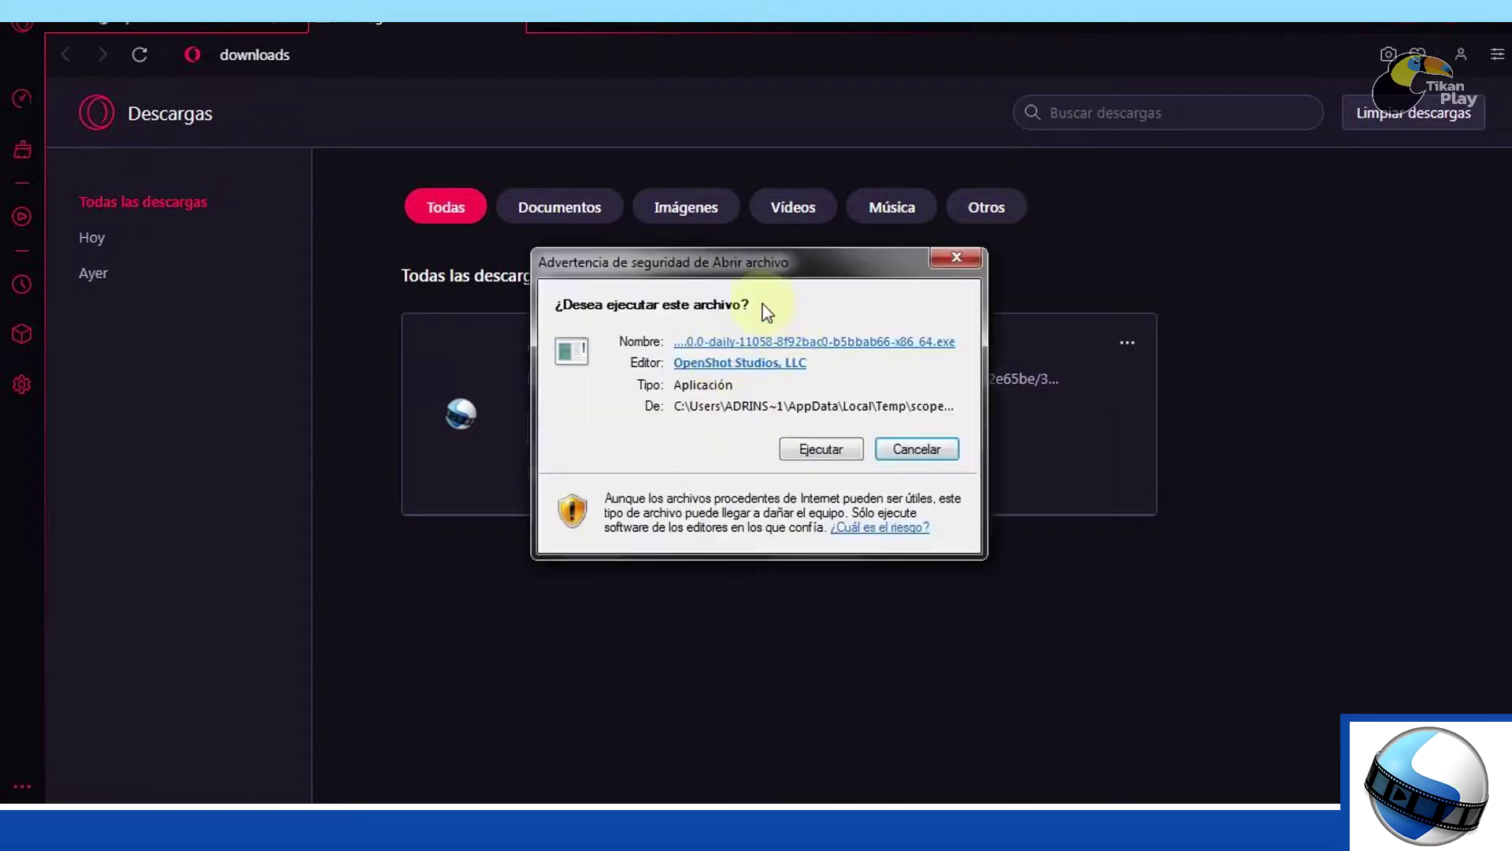
{"action": "left_click", "coordinate": [811, 453]}
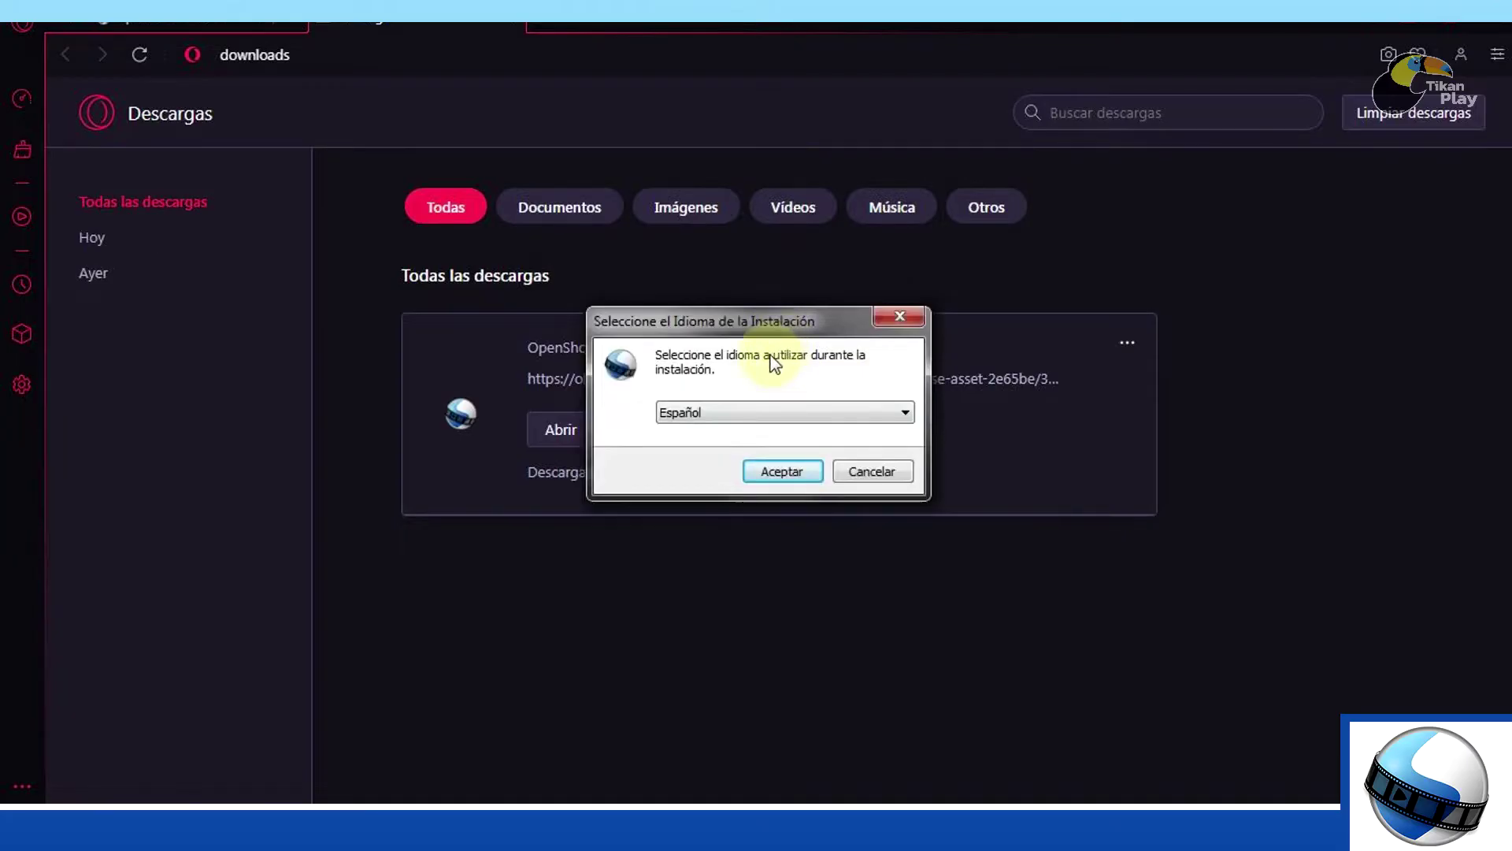
{"action": "left_click", "coordinate": [794, 416]}
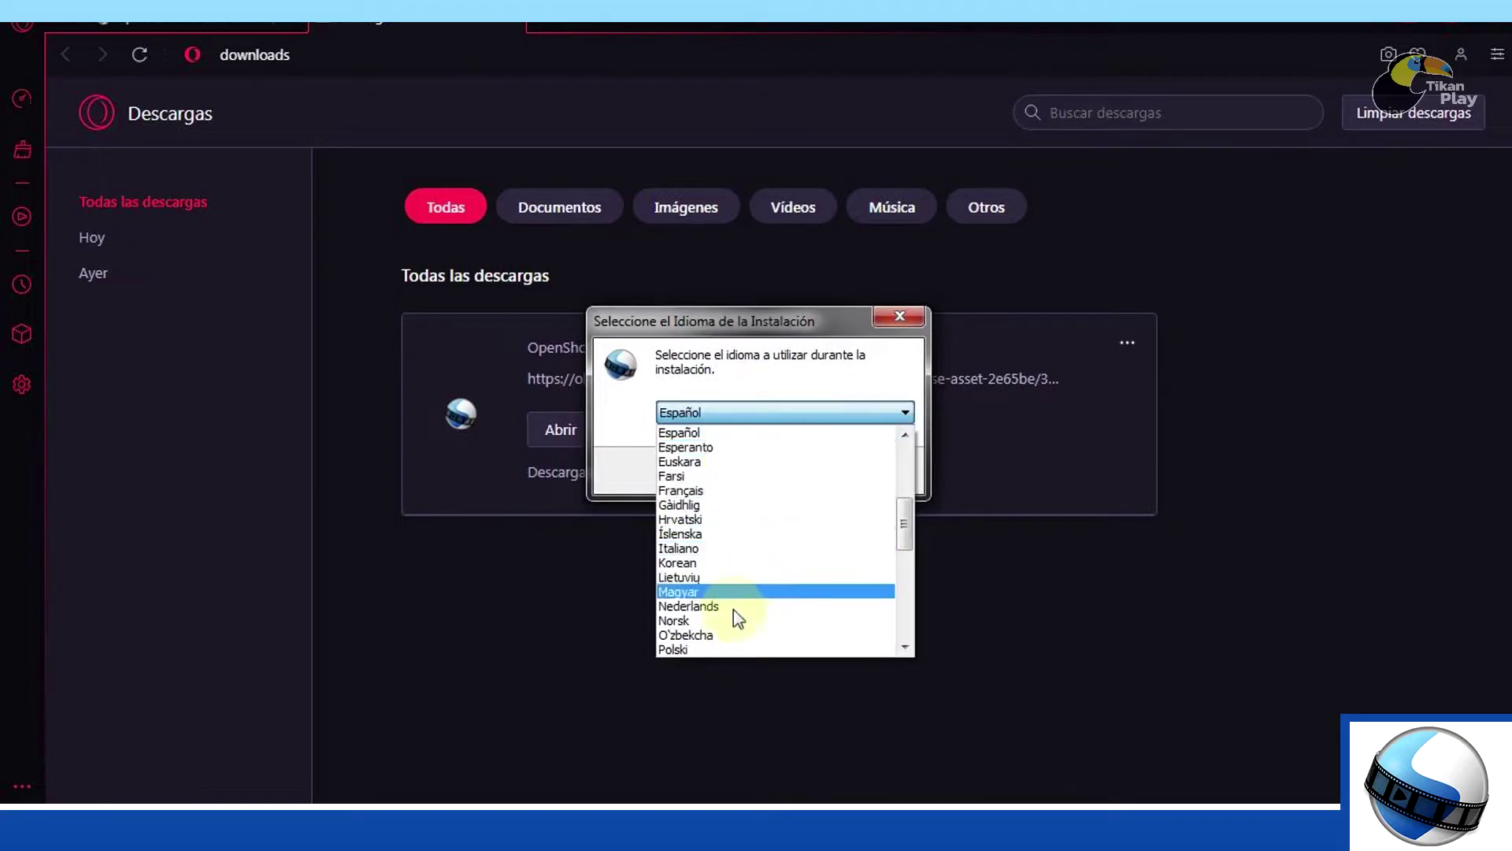
{"action": "left_click", "coordinate": [691, 432]}
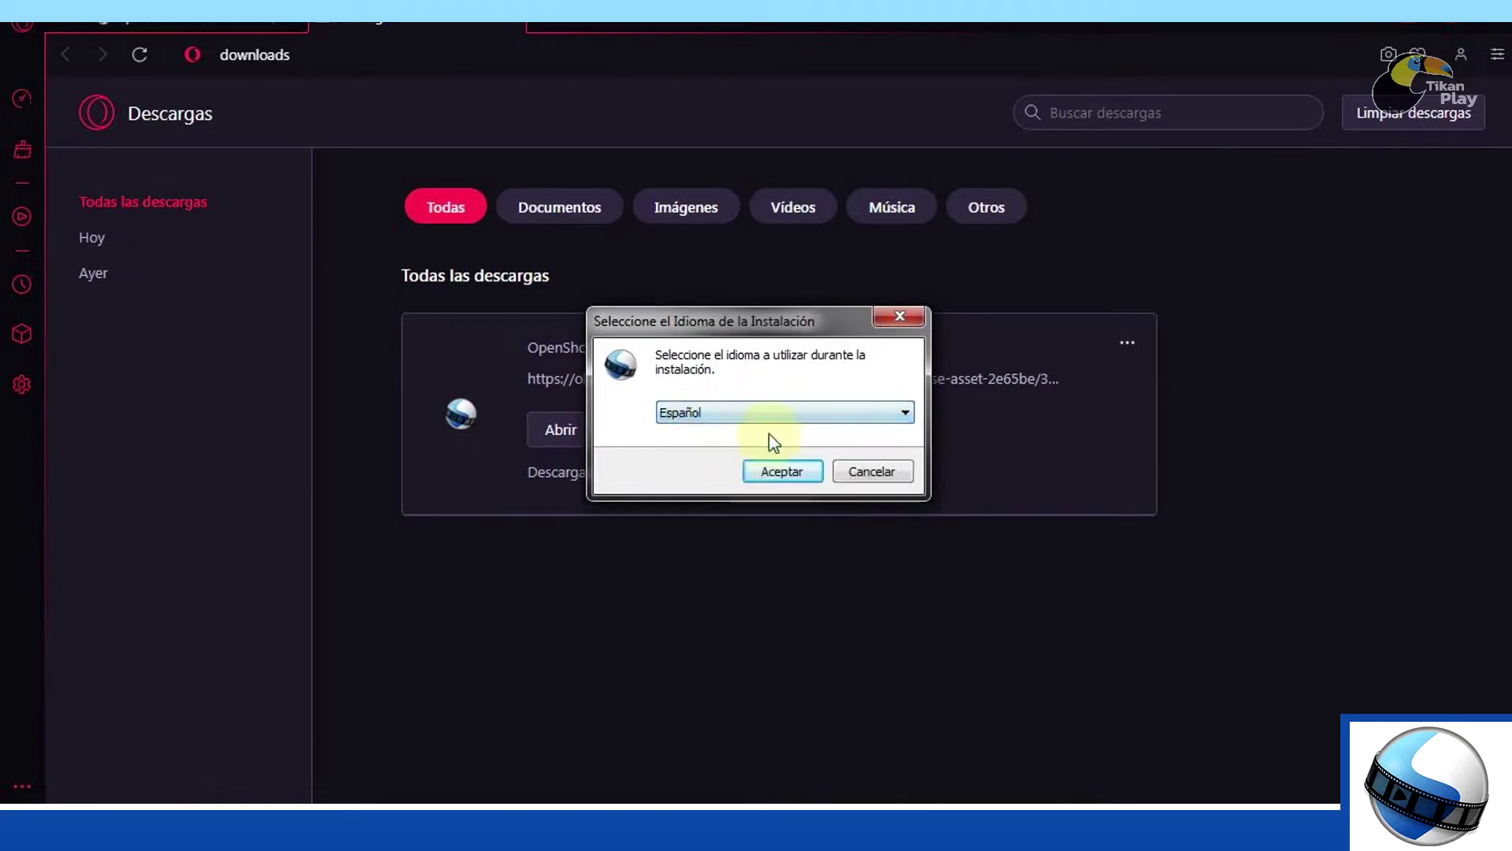
{"action": "left_click", "coordinate": [791, 474]}
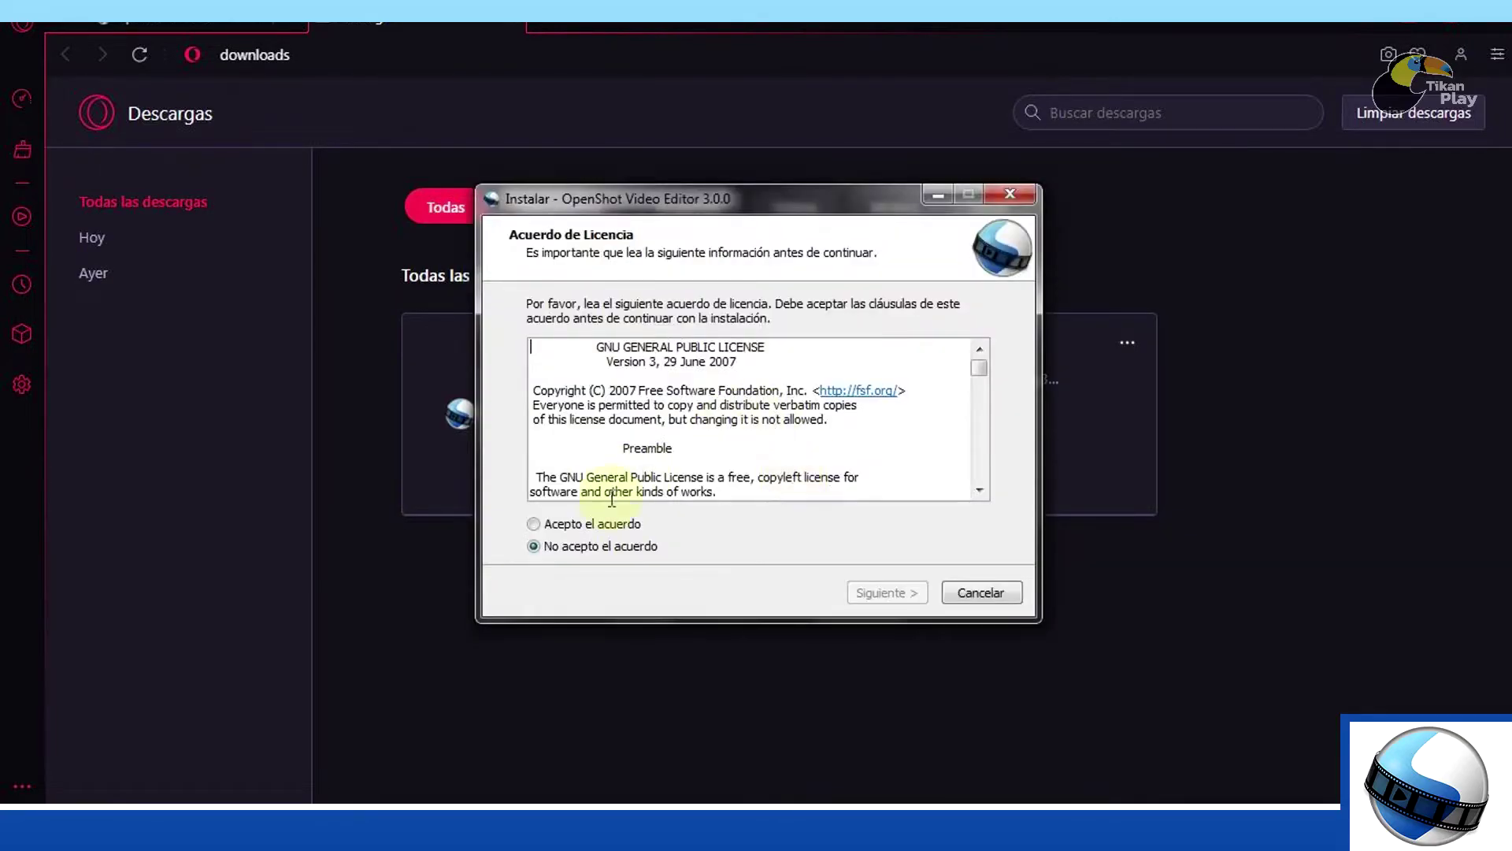
Accept the license agreement and use the existing folder C:\Program Files\OpenShot Video Editor as the installation destination
{"action": "left_click", "coordinate": [537, 527]}
{"action": "left_click", "coordinate": [891, 597]}
{"action": "left_click", "coordinate": [889, 597]}
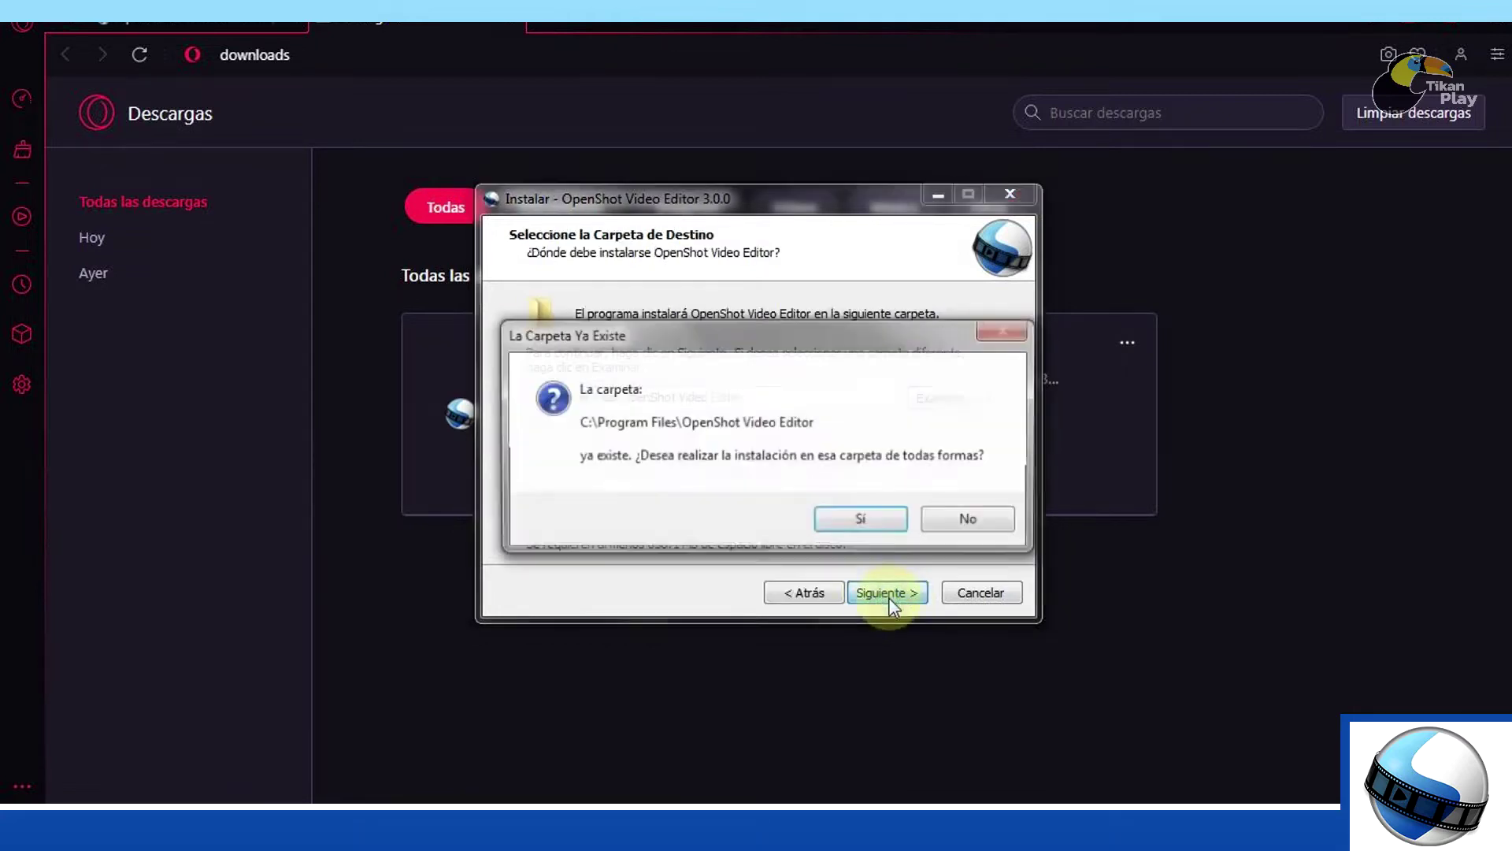
{"action": "left_click_drag", "start_coordinate": [776, 337], "coordinate": [769, 322]}
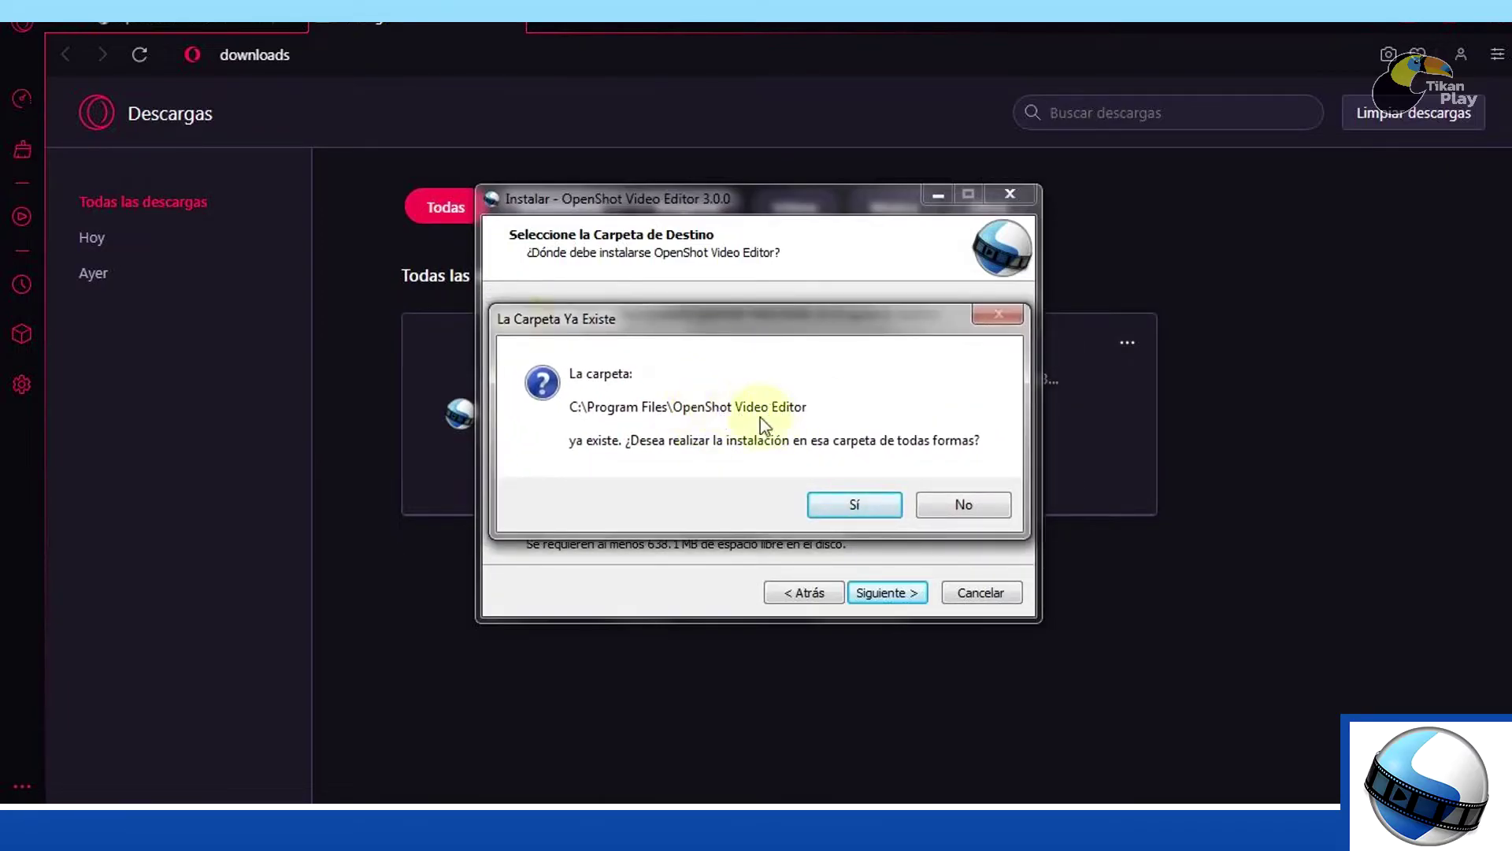
{"action": "left_click", "coordinate": [851, 505]}
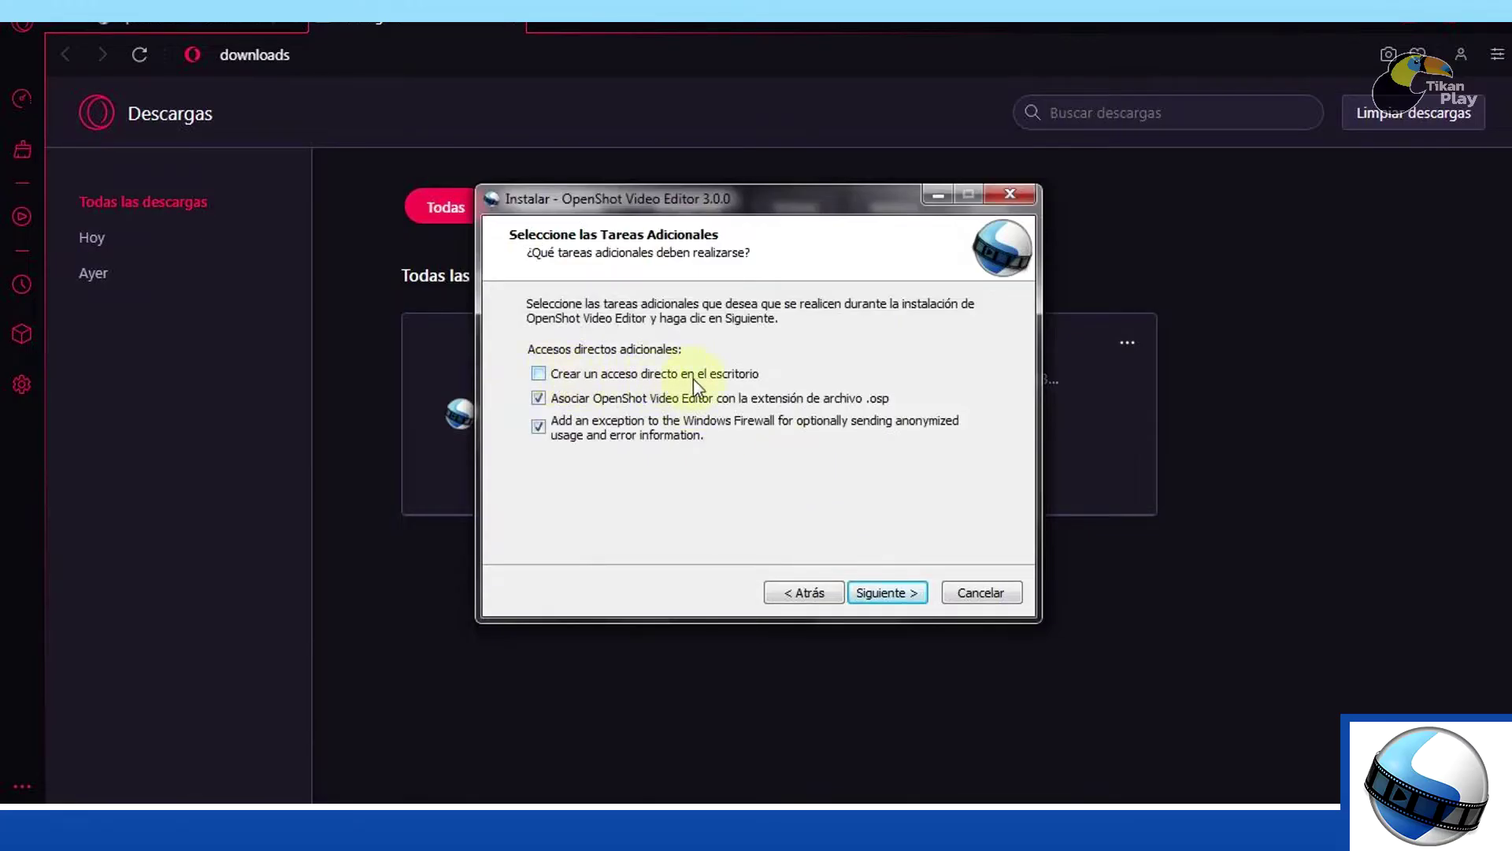
Install OpenShot Video Editor with a desktop shortcut and finish the setup without launching the program
{"action": "left_click", "coordinate": [547, 375]}
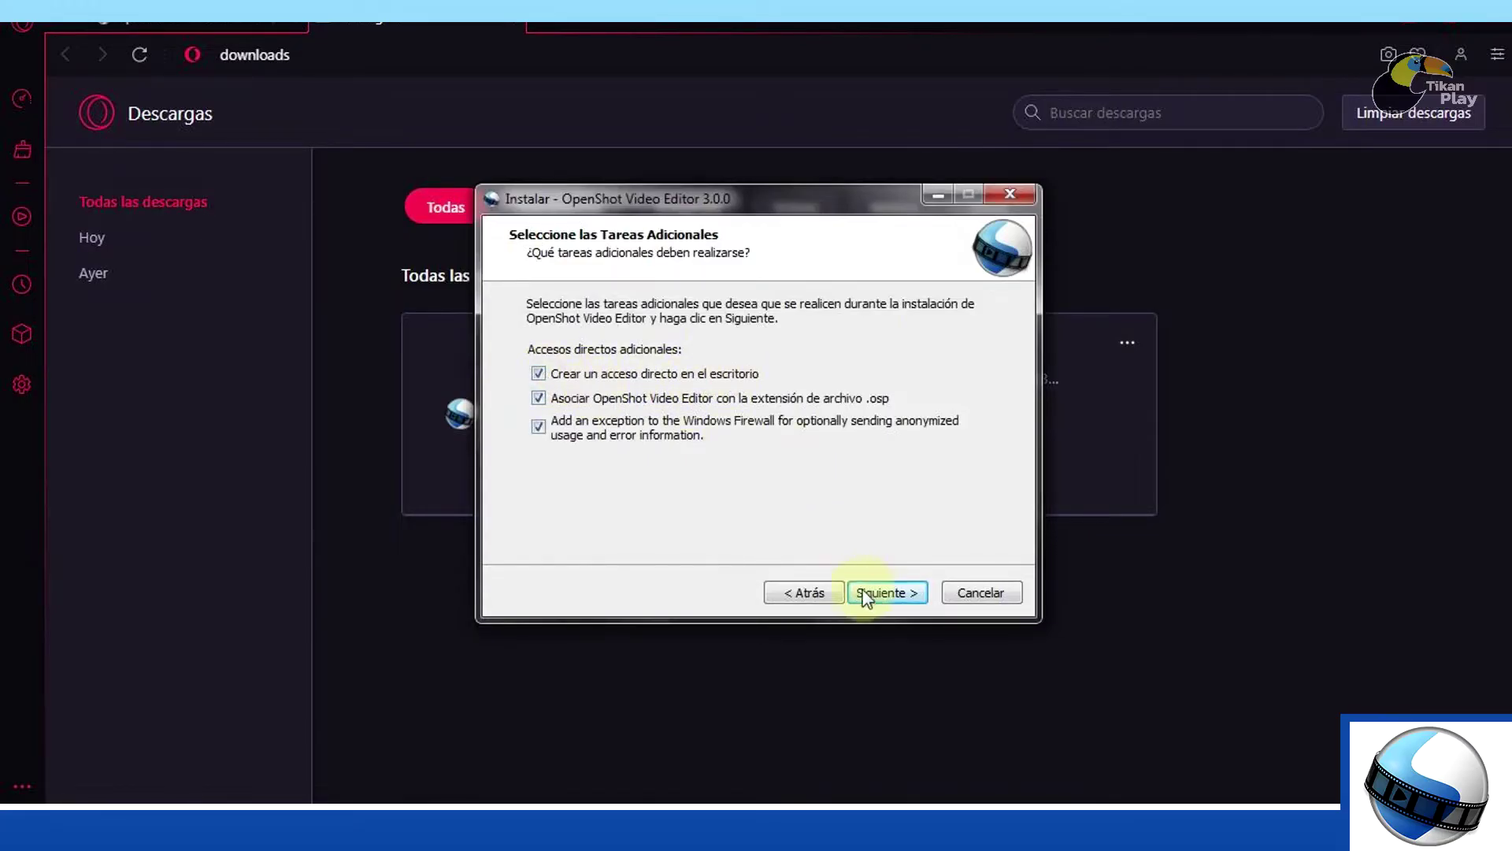
{"action": "left_click", "coordinate": [889, 596]}
{"action": "left_click", "coordinate": [892, 594]}
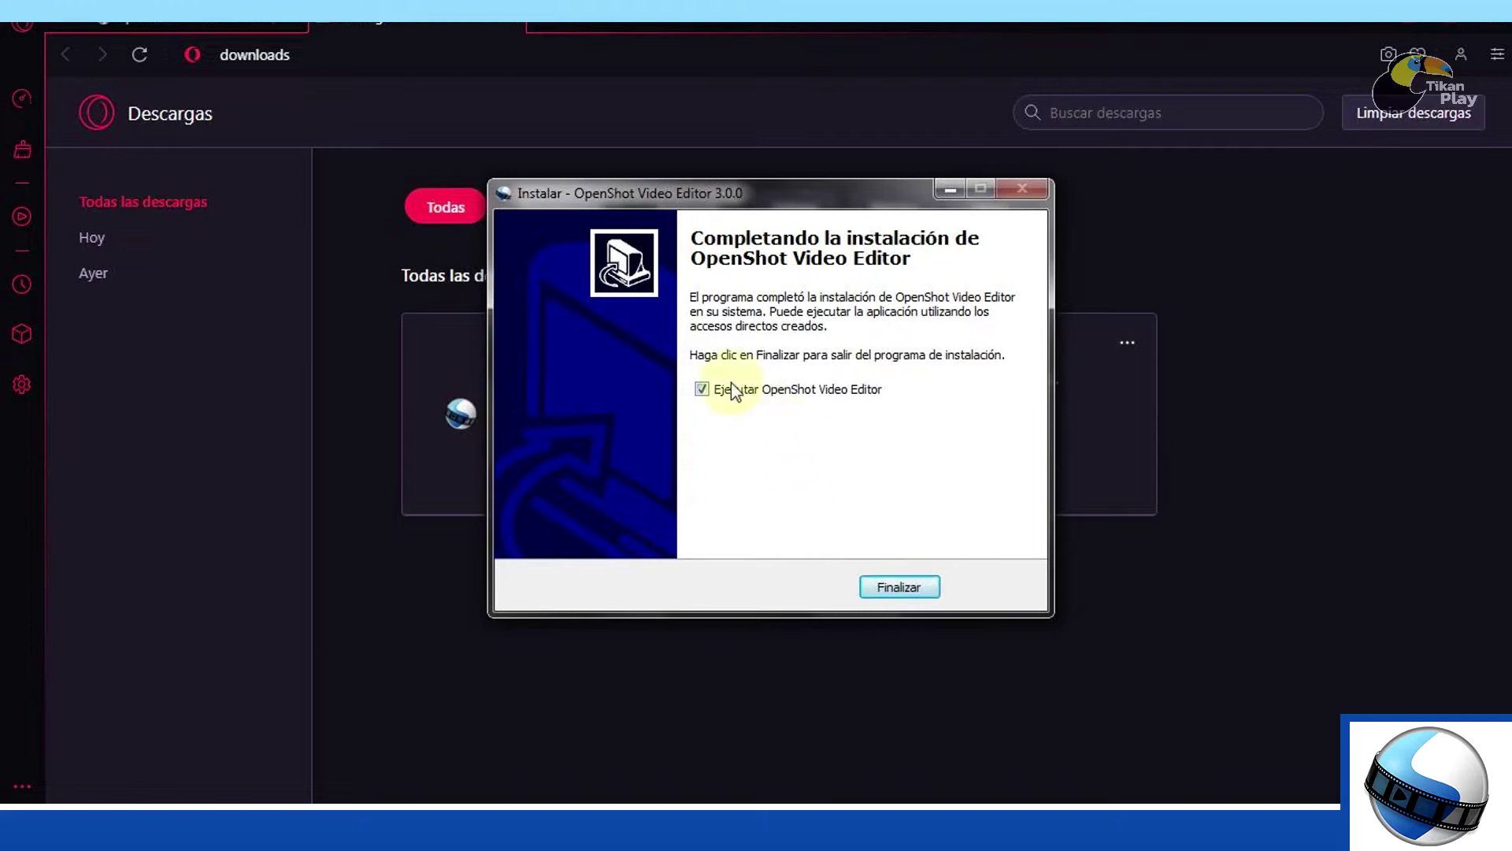
{"action": "left_click", "coordinate": [701, 388]}
{"action": "left_click", "coordinate": [885, 591]}
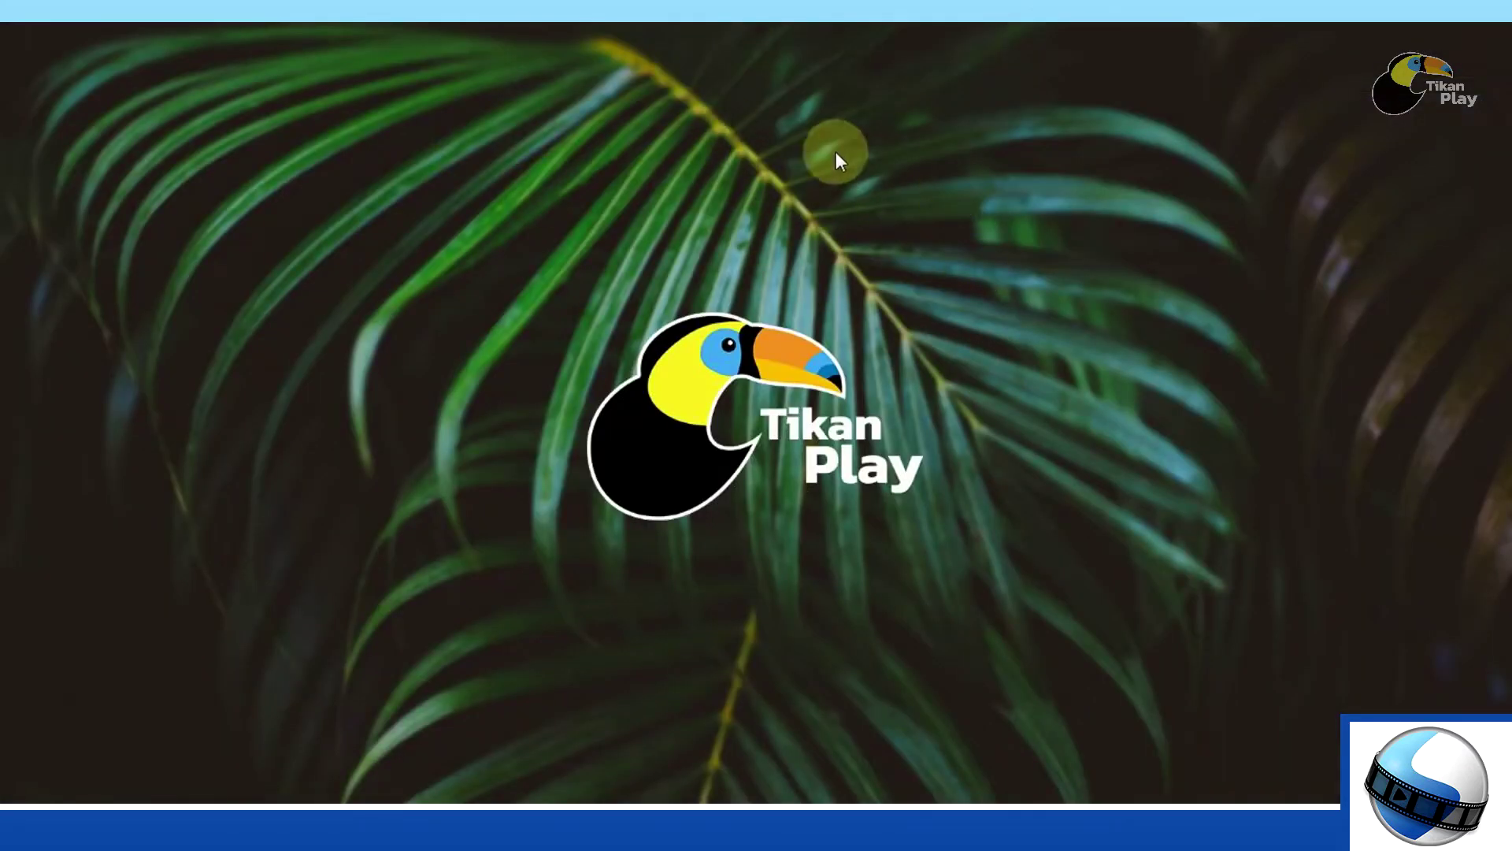
Launch OpenShot Video Editor from its shortcut in the OpenShot folder
{"action": "mouse_move", "coordinate": [530, 793]}
{"action": "left_click", "coordinate": [467, 749]}
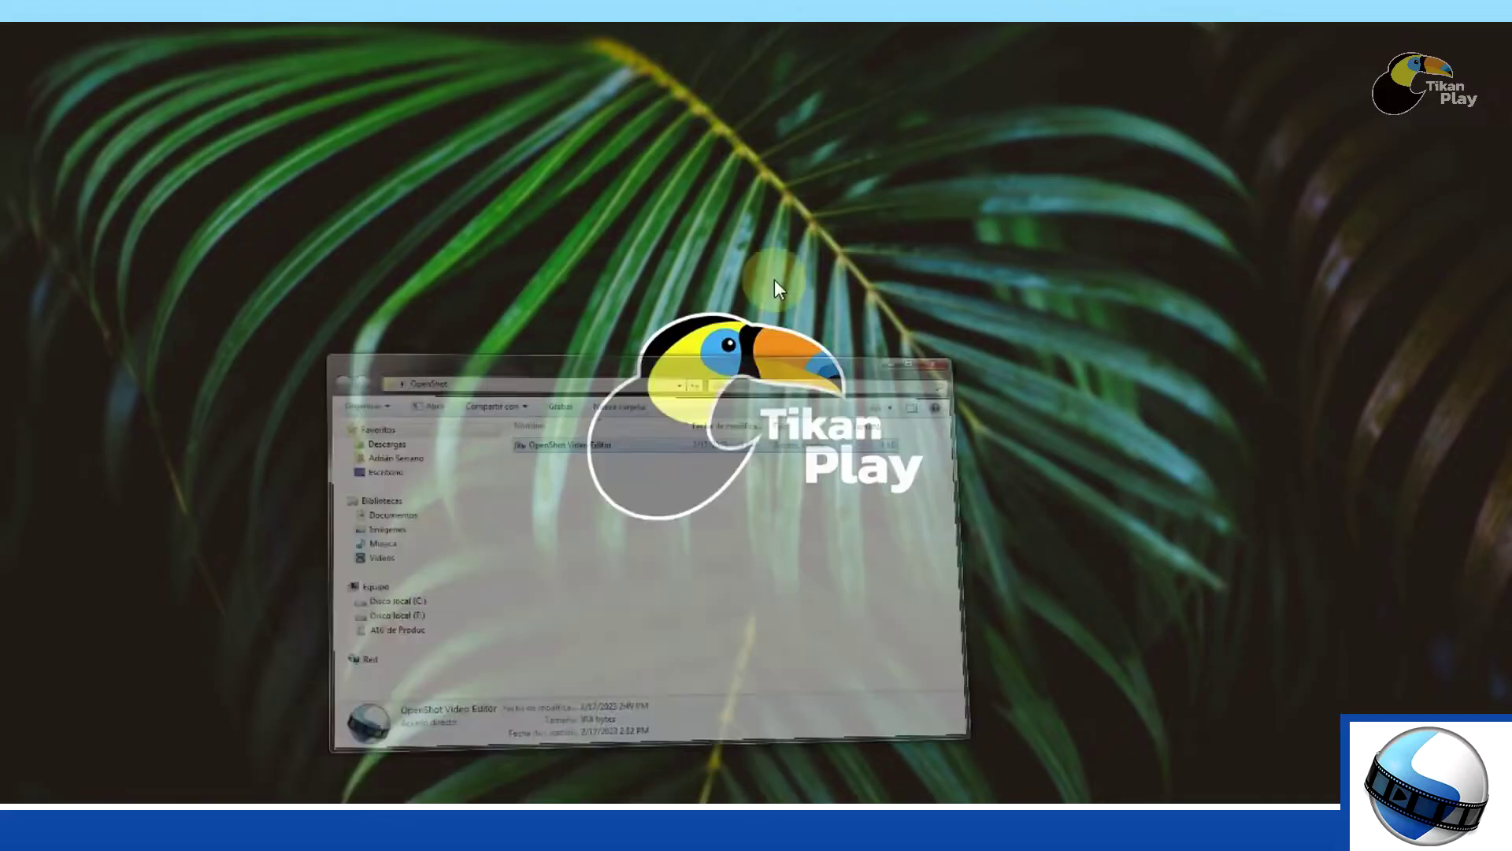
{"action": "double_click", "coordinate": [628, 237]}
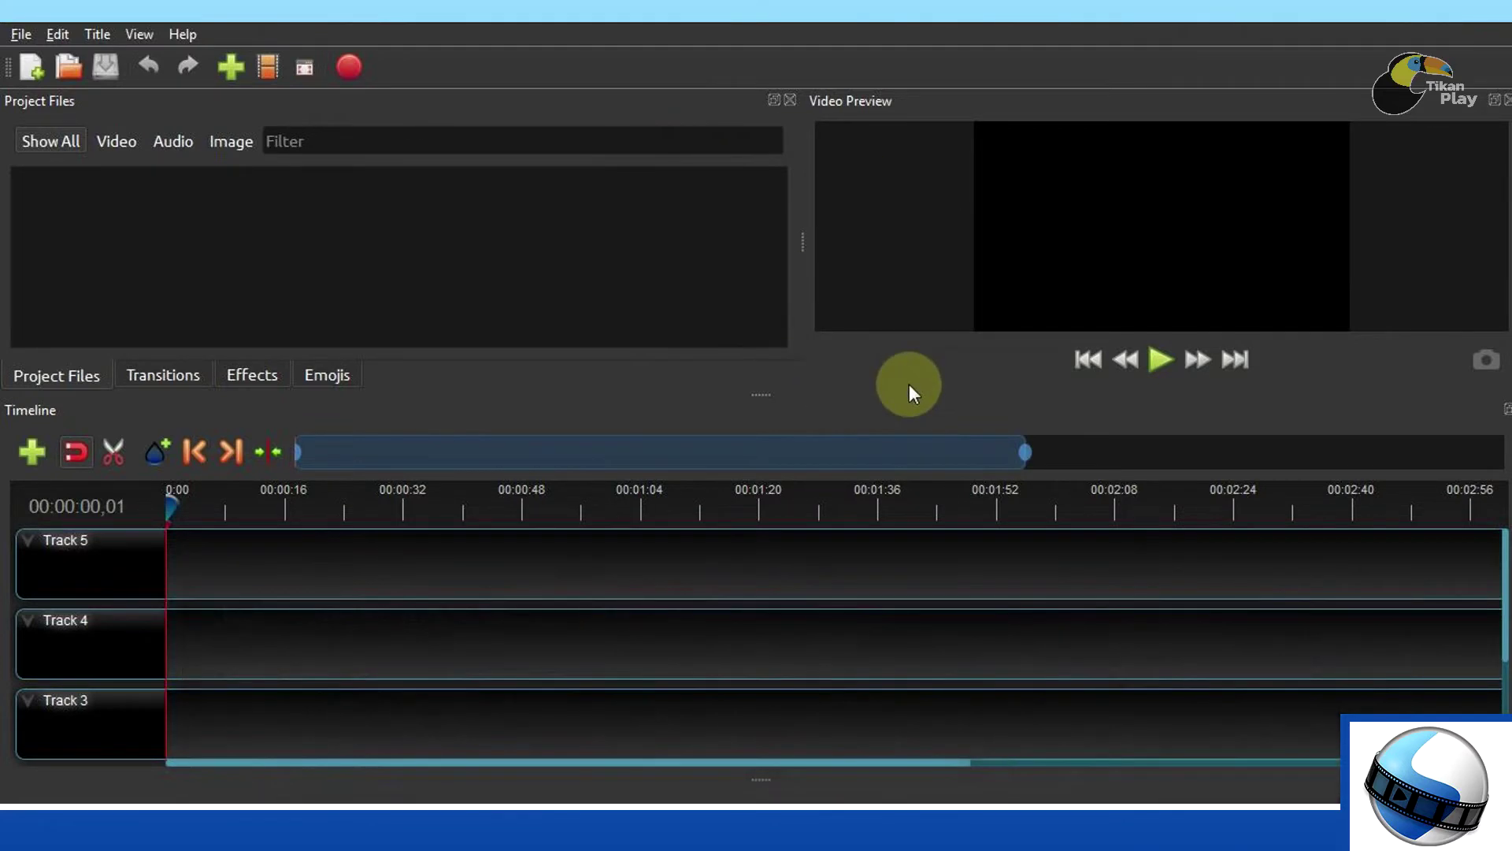
Look through the available transitions, effects and emojis, and return to the project files
{"action": "left_click", "coordinate": [164, 376]}
{"action": "mouse_move", "coordinate": [783, 193]}
{"action": "left_mouse_down"}
{"action": "mouse_move", "coordinate": [777, 262]}
{"action": "mouse_move", "coordinate": [782, 179]}
{"action": "left_mouse_up"}
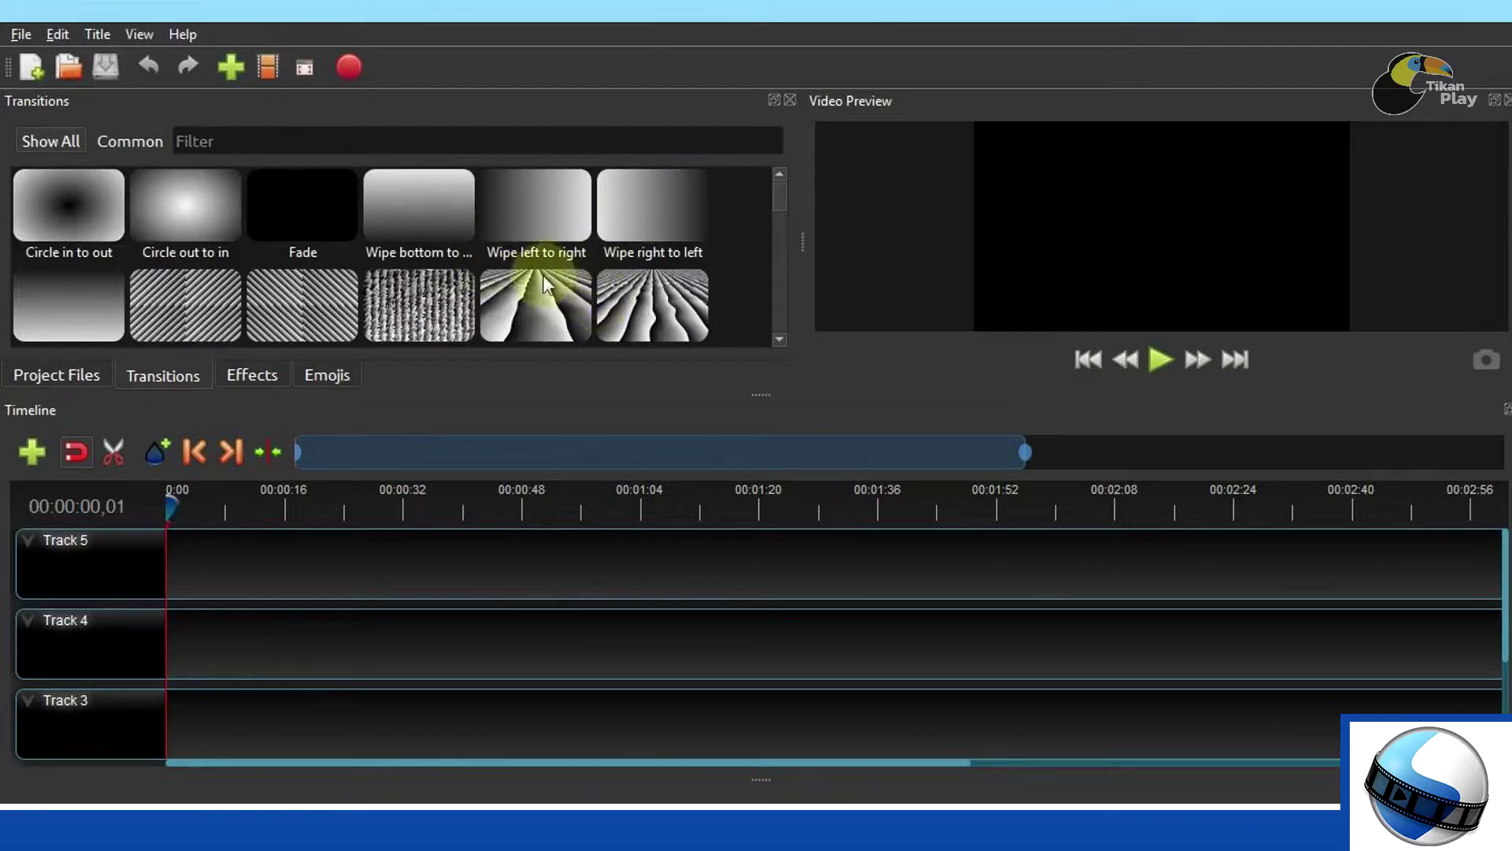
{"action": "left_click", "coordinate": [246, 377]}
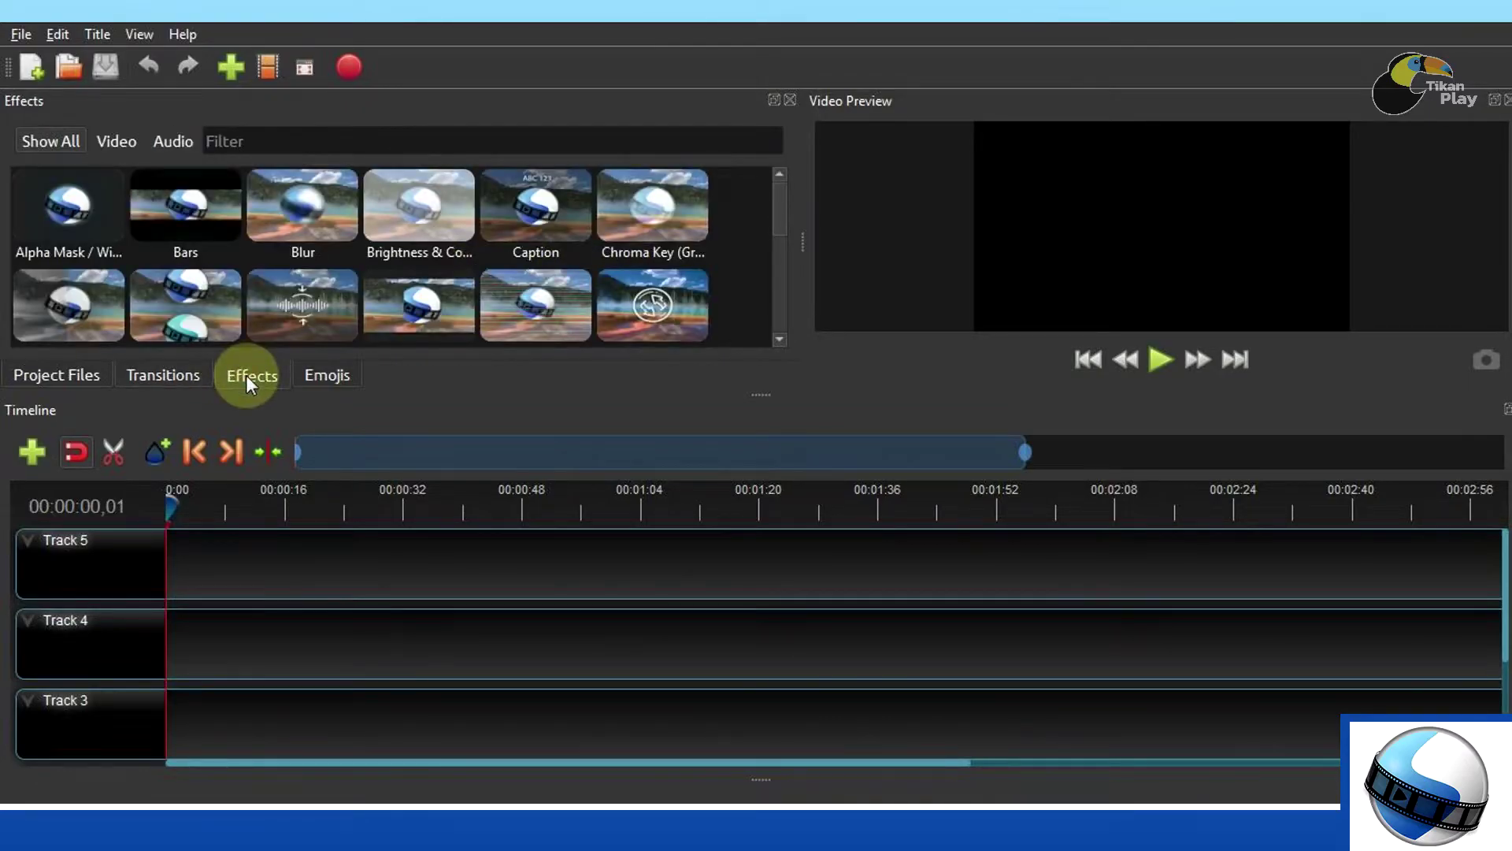
{"action": "left_click", "coordinate": [330, 378]}
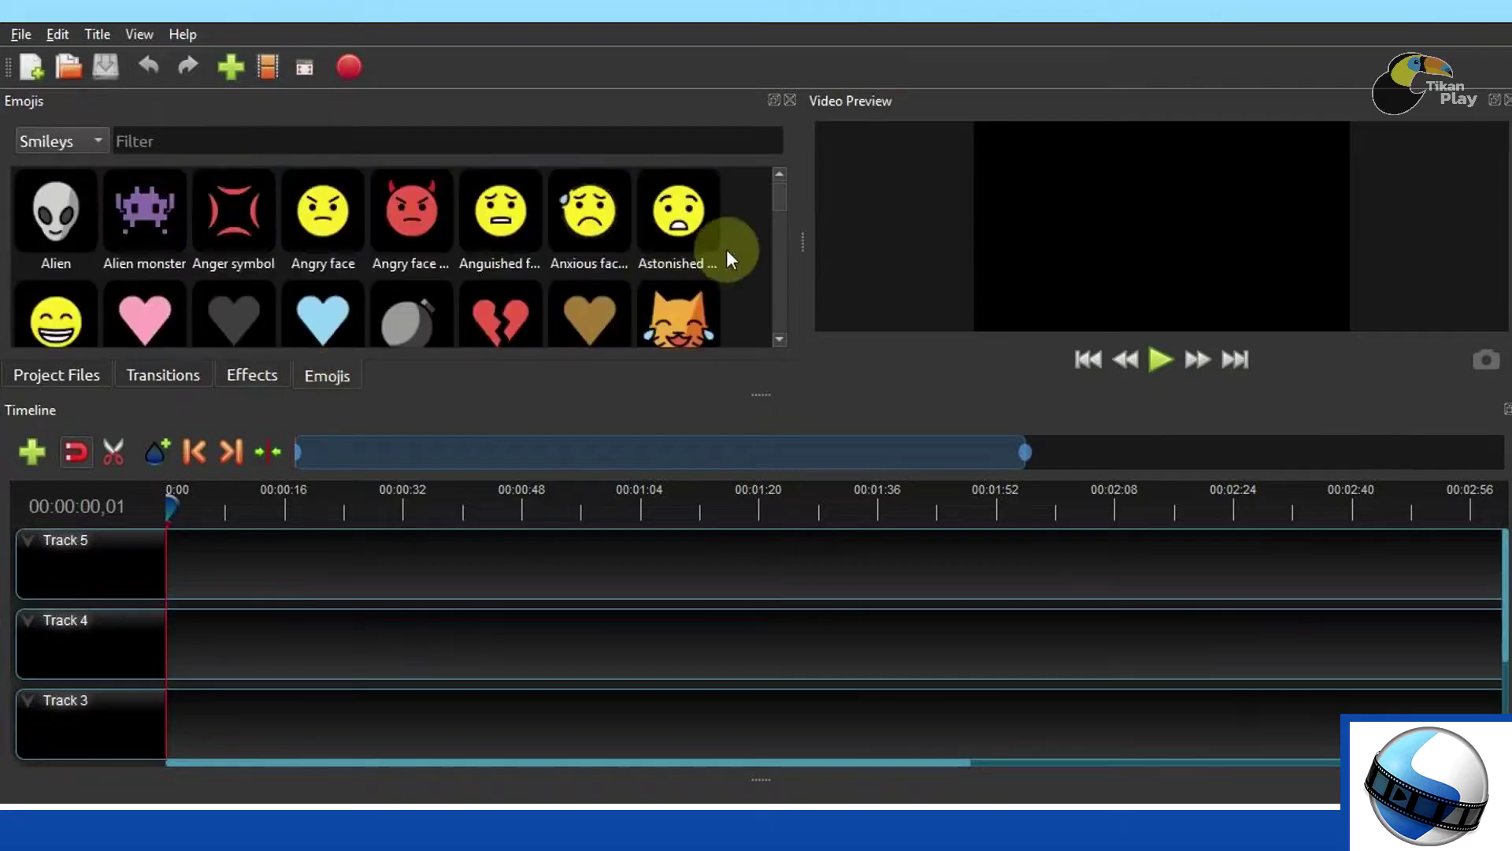
{"action": "mouse_move", "coordinate": [783, 195]}
{"action": "left_mouse_down"}
{"action": "mouse_move", "coordinate": [784, 209]}
{"action": "mouse_move", "coordinate": [785, 183]}
{"action": "left_mouse_up"}
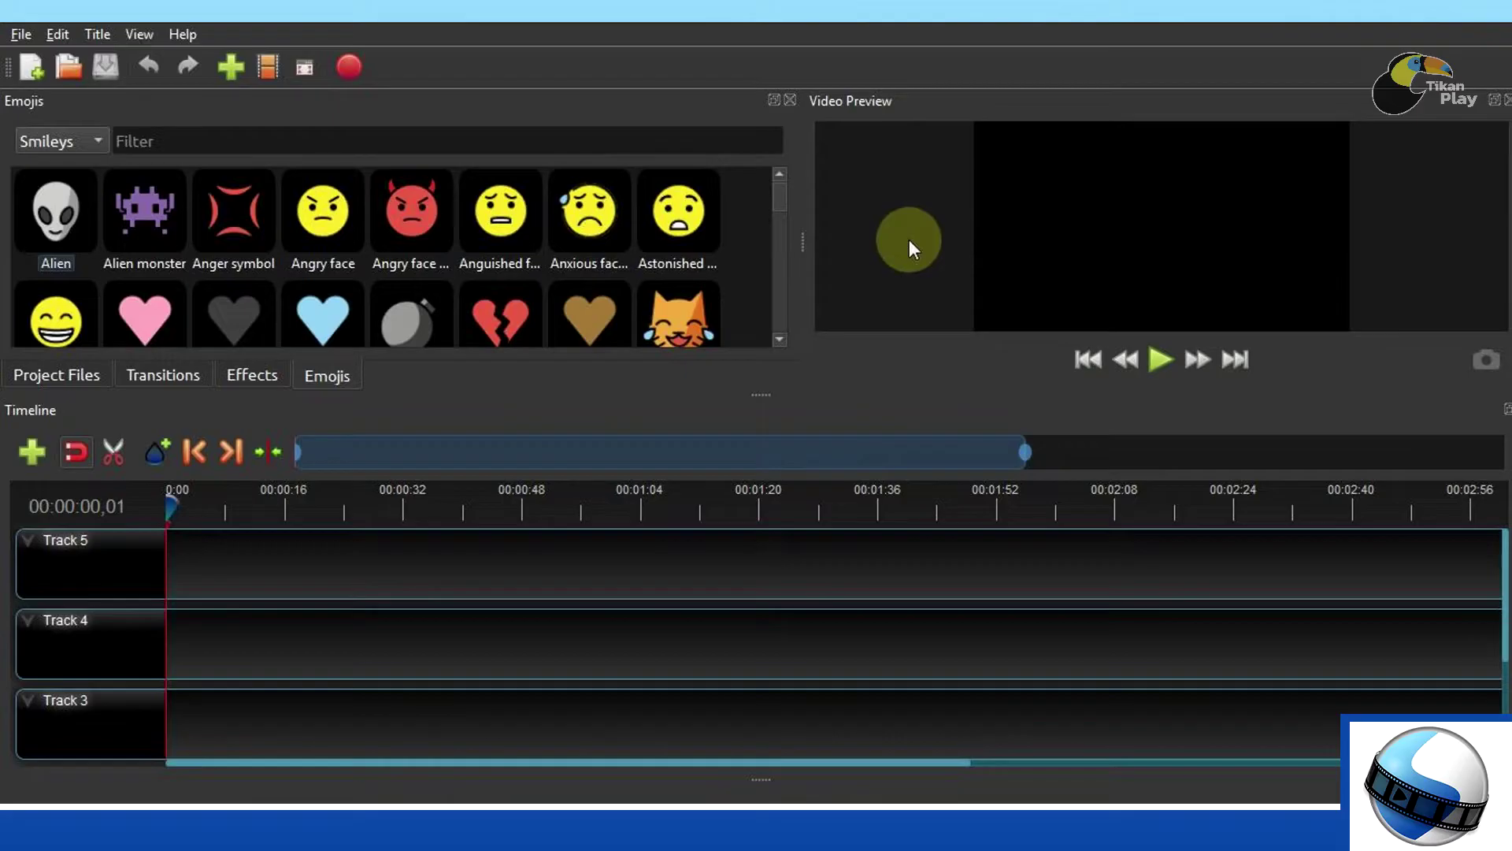
{"action": "left_click", "coordinate": [74, 370]}
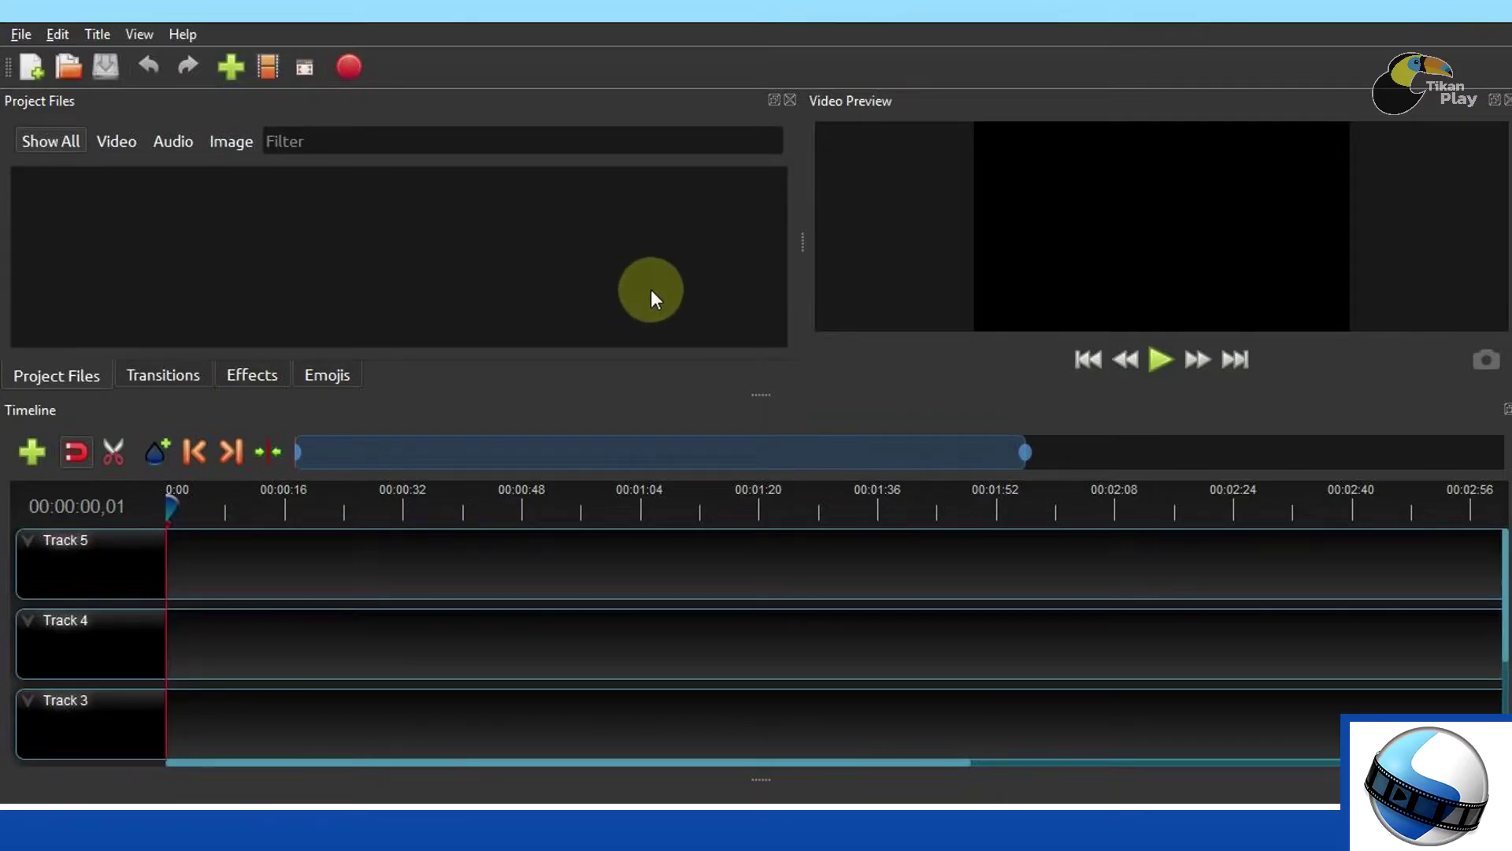
Set the project profile to FHD 1080p 30 fps
{"action": "left_click", "coordinate": [274, 65]}
{"action": "left_click_drag", "start_coordinate": [649, 257], "coordinate": [652, 229]}
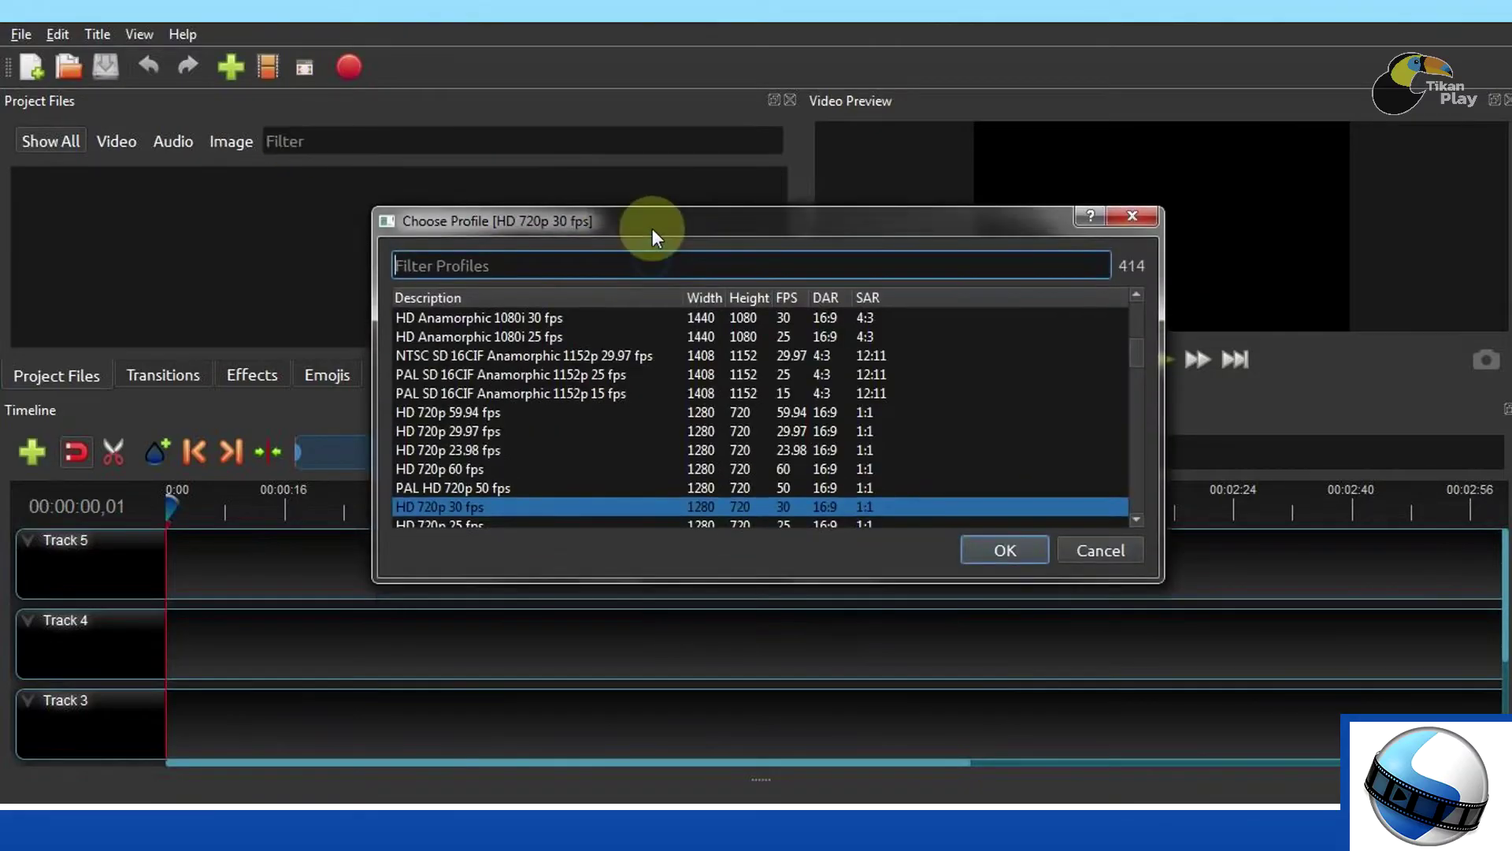
{"action": "left_click_drag", "start_coordinate": [1137, 353], "coordinate": [1017, 296]}
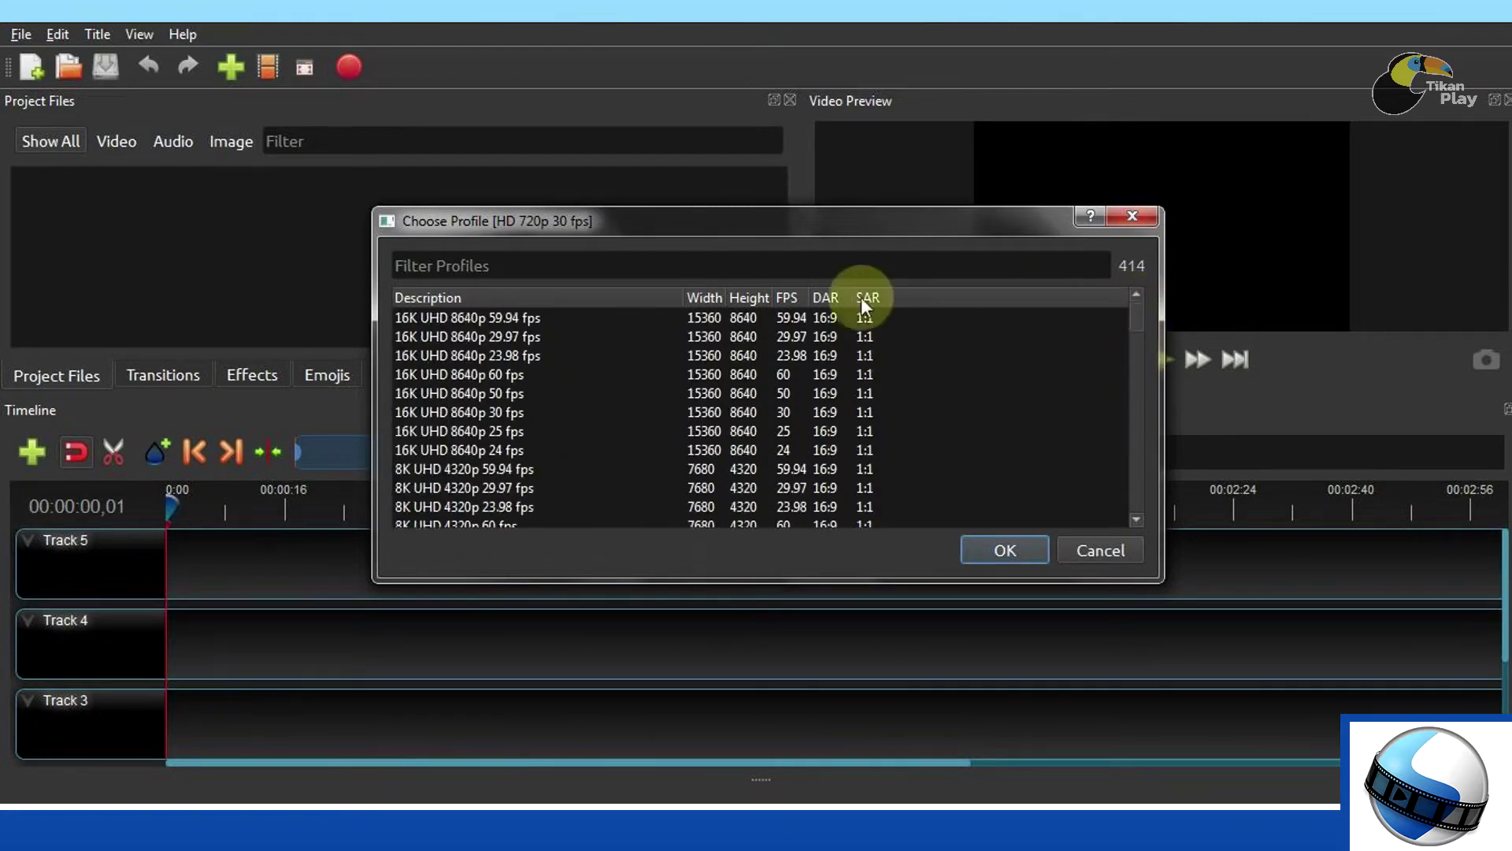
{"action": "left_click", "coordinate": [410, 317]}
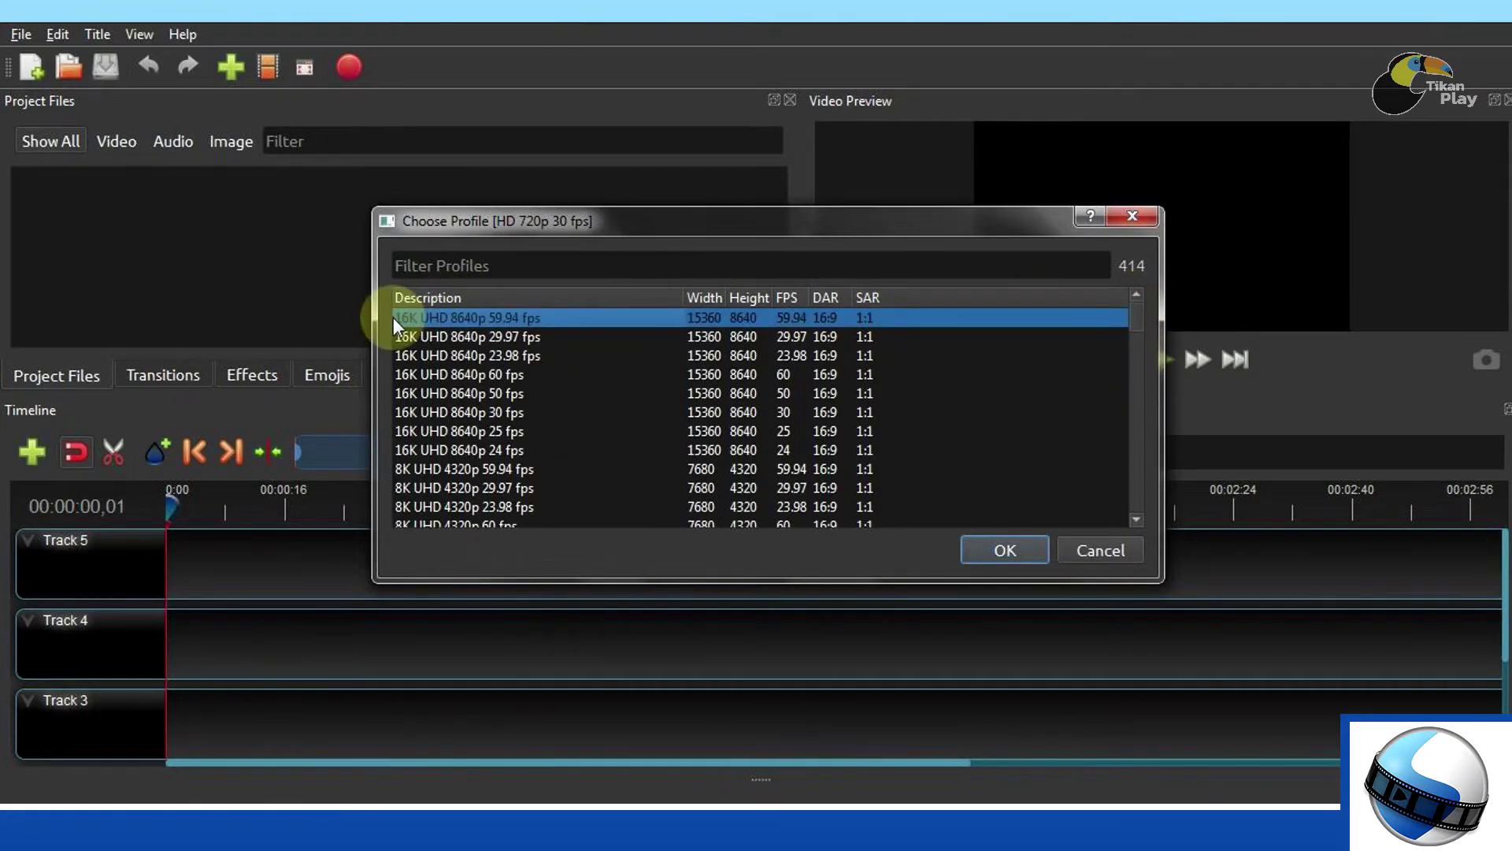
{"action": "mouse_move", "coordinate": [1136, 315]}
{"action": "left_mouse_down"}
{"action": "mouse_move", "coordinate": [1137, 353]}
{"action": "mouse_move", "coordinate": [1132, 339]}
{"action": "left_mouse_up"}
{"action": "left_click", "coordinate": [525, 370]}
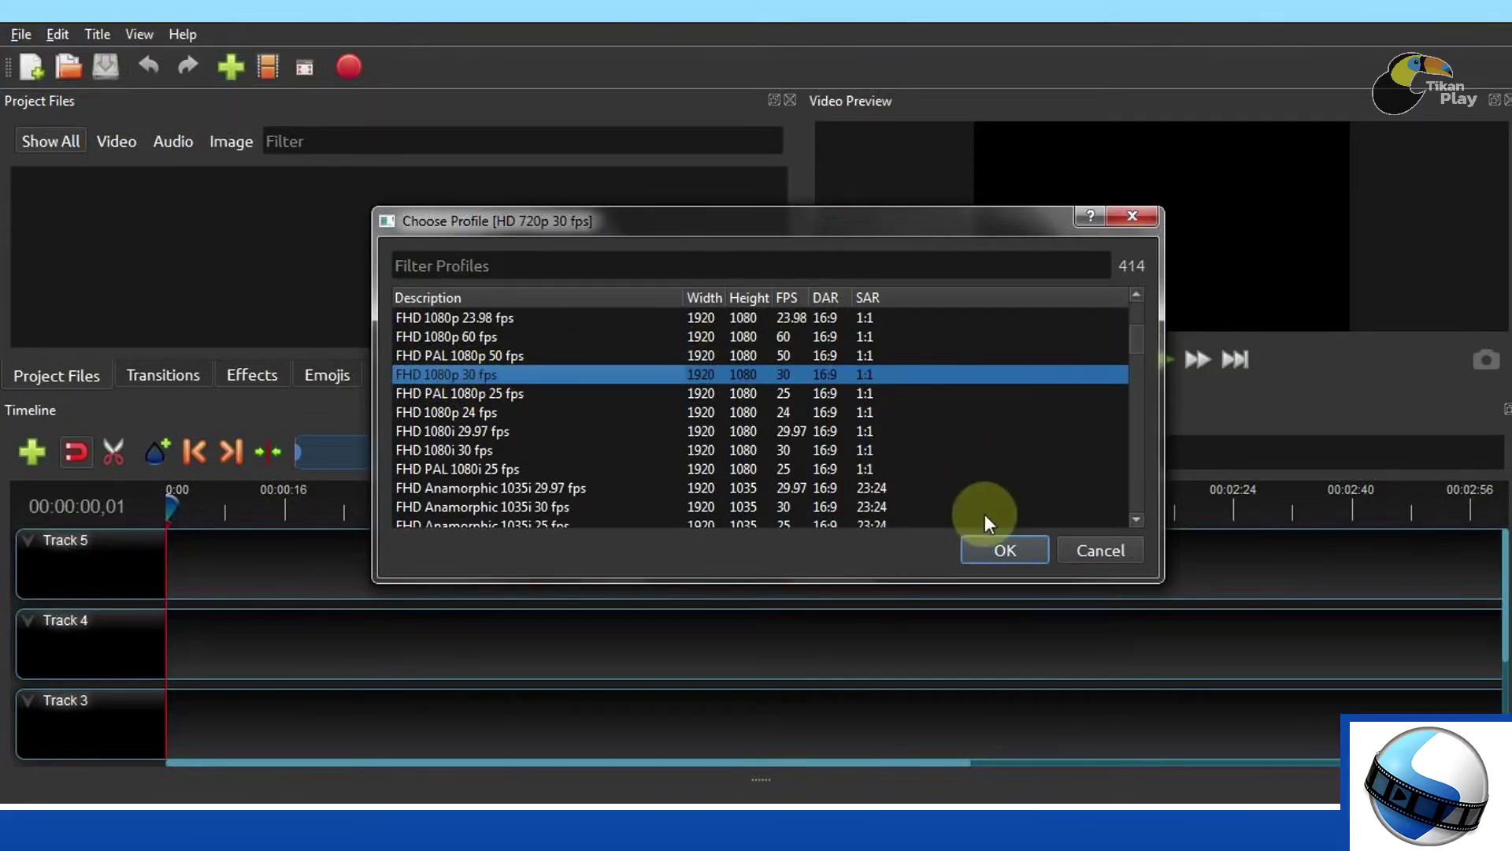
{"action": "left_click", "coordinate": [1008, 549]}
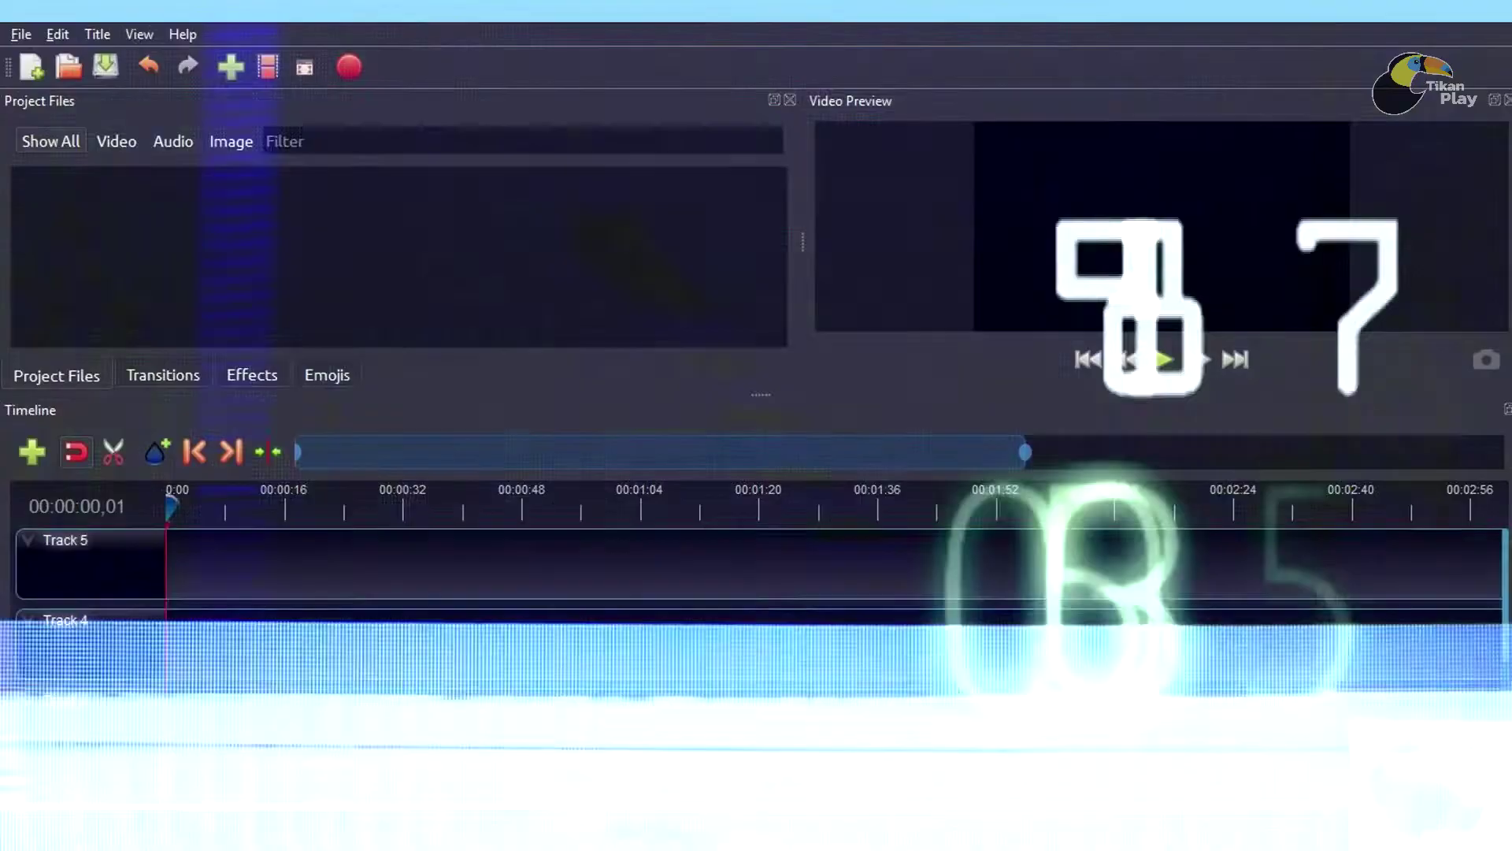
Import all the media files from the Recursos para editar folder into the project files directly from the file explorer
{"action": "mouse_move", "coordinate": [540, 782]}
{"action": "left_click", "coordinate": [635, 744]}
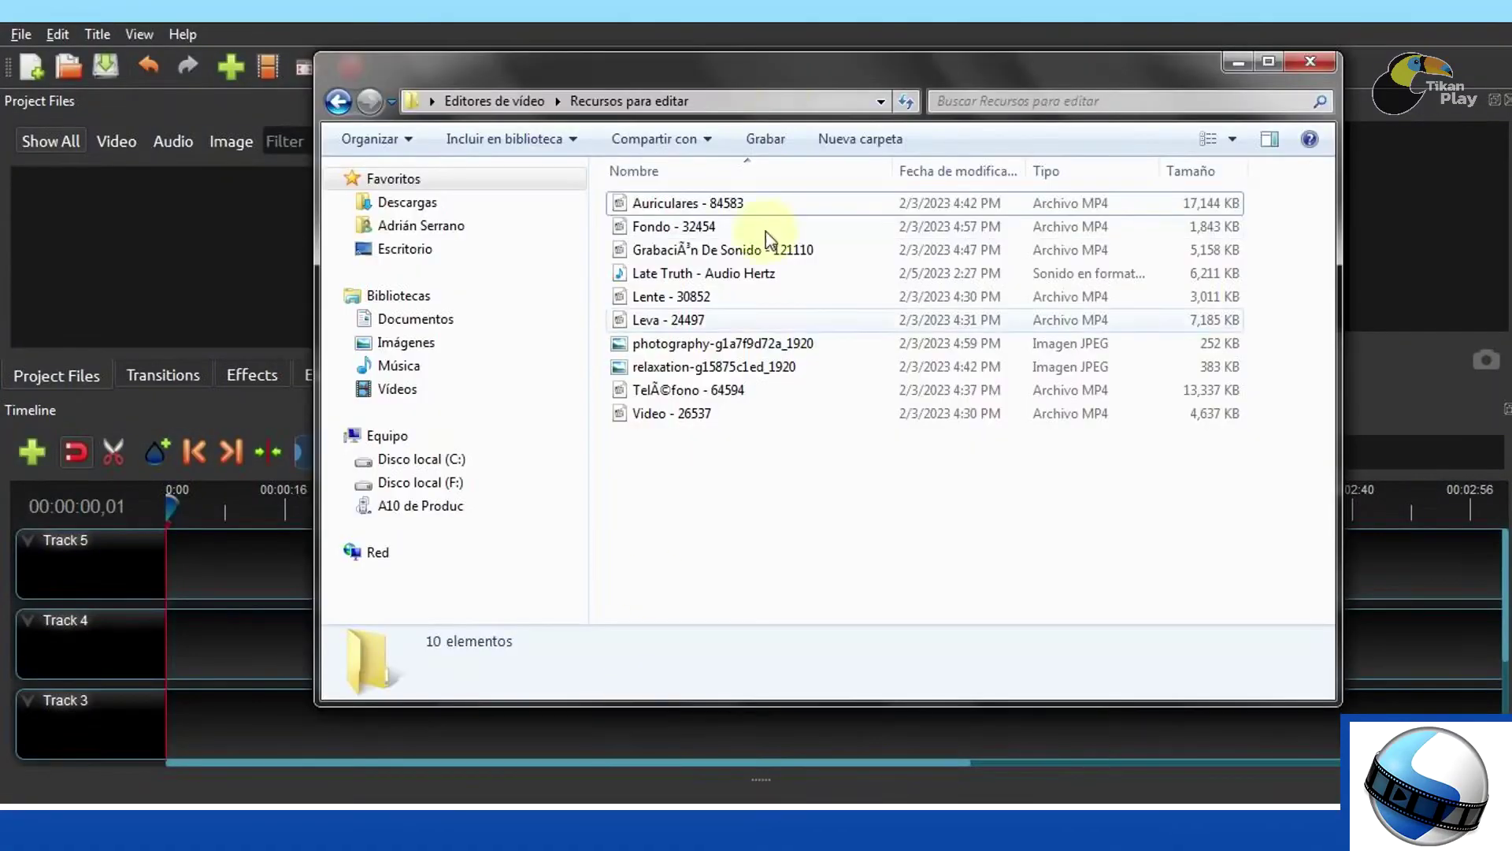
{"action": "left_click_drag", "start_coordinate": [783, 74], "coordinate": [1019, 110]}
{"action": "left_click_drag", "start_coordinate": [882, 510], "coordinate": [985, 280]}
{"action": "left_click", "coordinate": [886, 563]}
{"action": "left_click_drag", "start_coordinate": [886, 563], "coordinate": [1032, 239]}
{"action": "left_click_drag", "start_coordinate": [939, 245], "coordinate": [394, 268]}
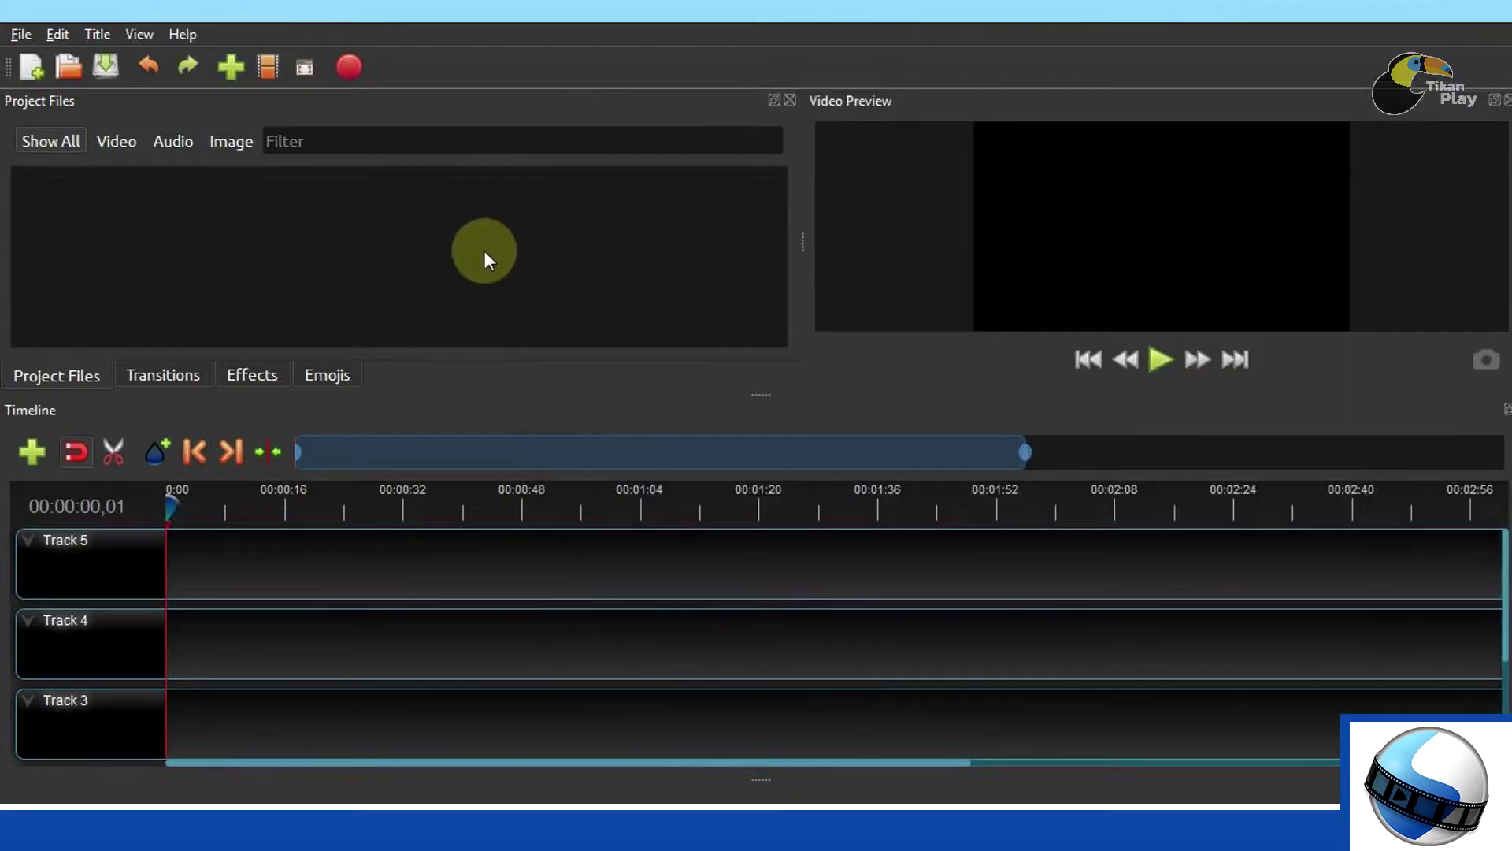
Import all the files from the Recursos para editar folder using the Import Files command
{"action": "left_click", "coordinate": [21, 35]}
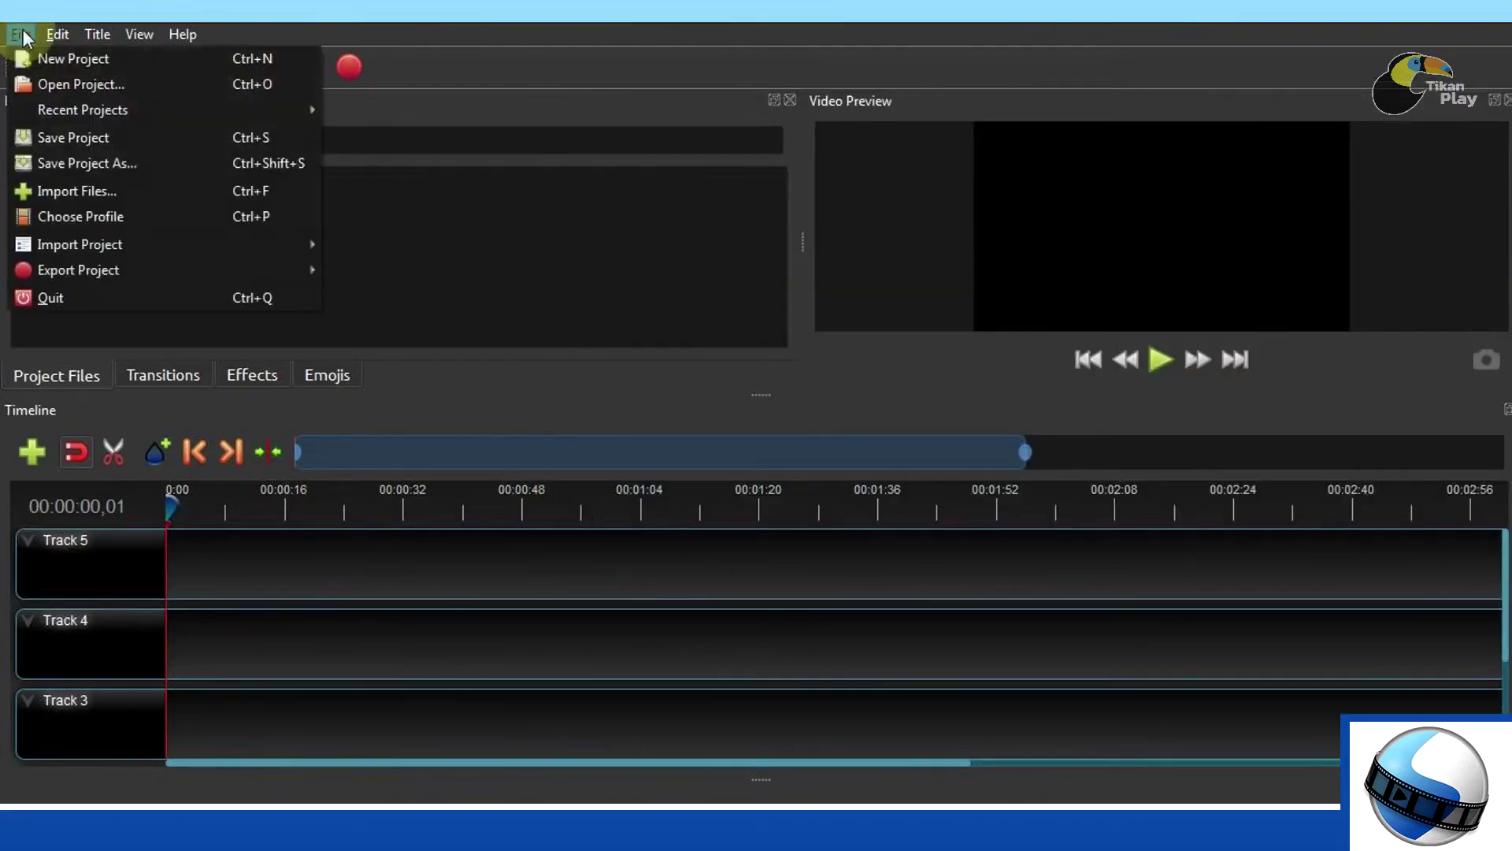
{"action": "left_click", "coordinate": [74, 191]}
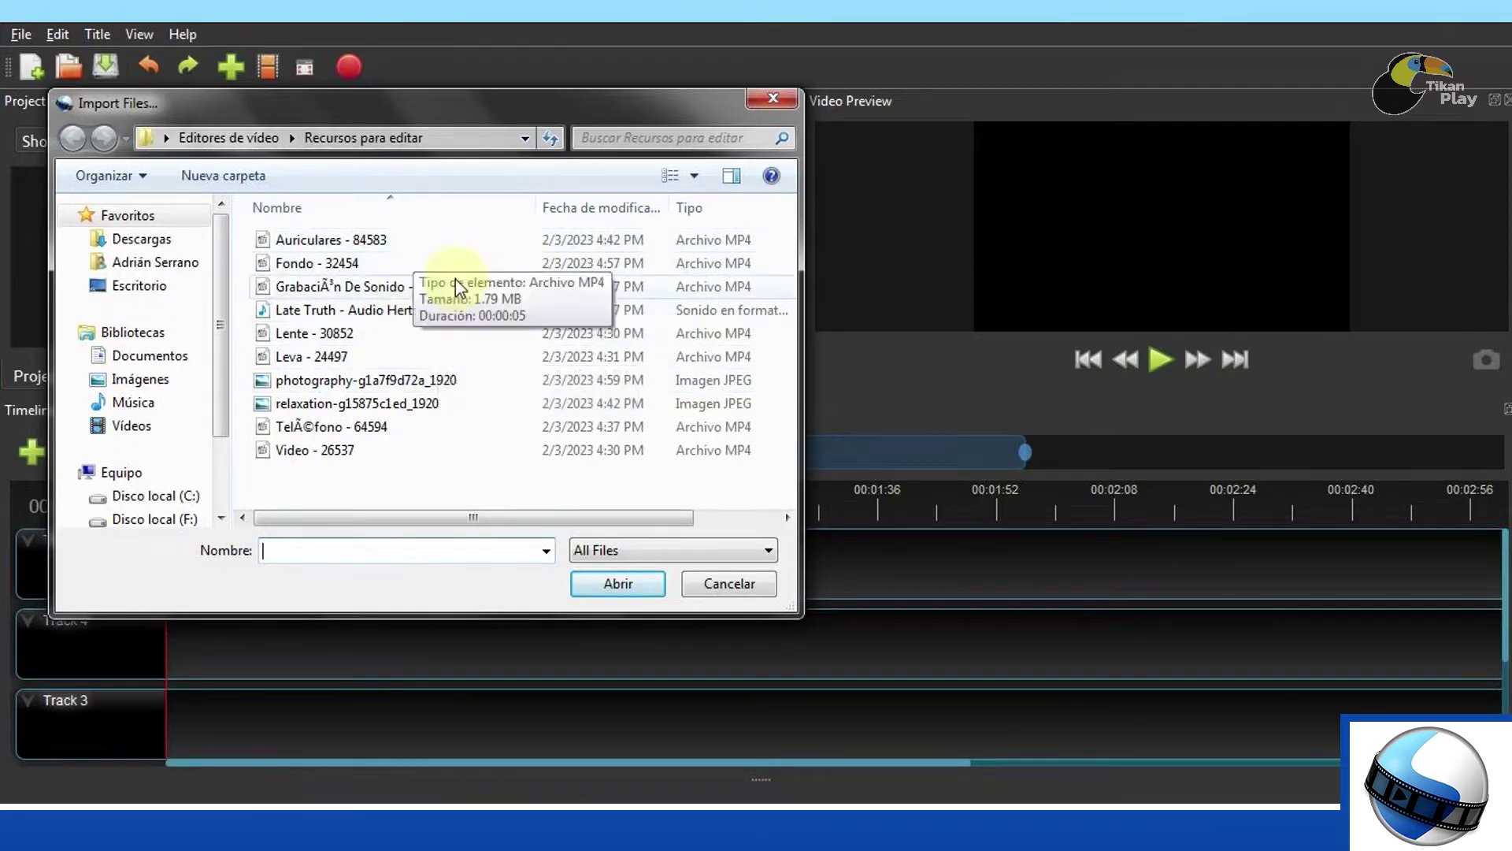
{"action": "left_click_drag", "start_coordinate": [337, 483], "coordinate": [451, 236]}
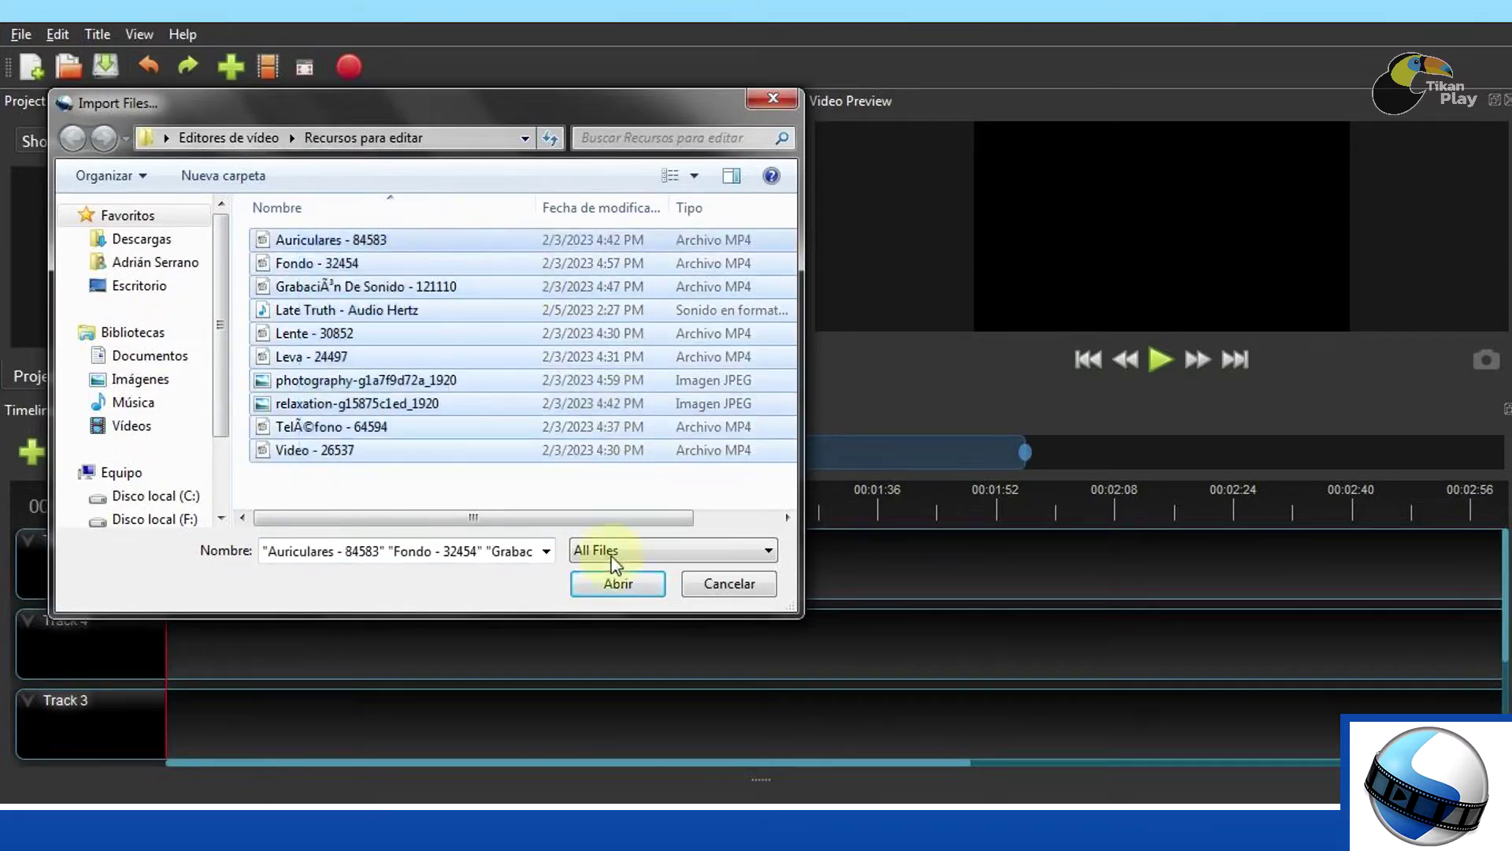
{"action": "left_click", "coordinate": [607, 585]}
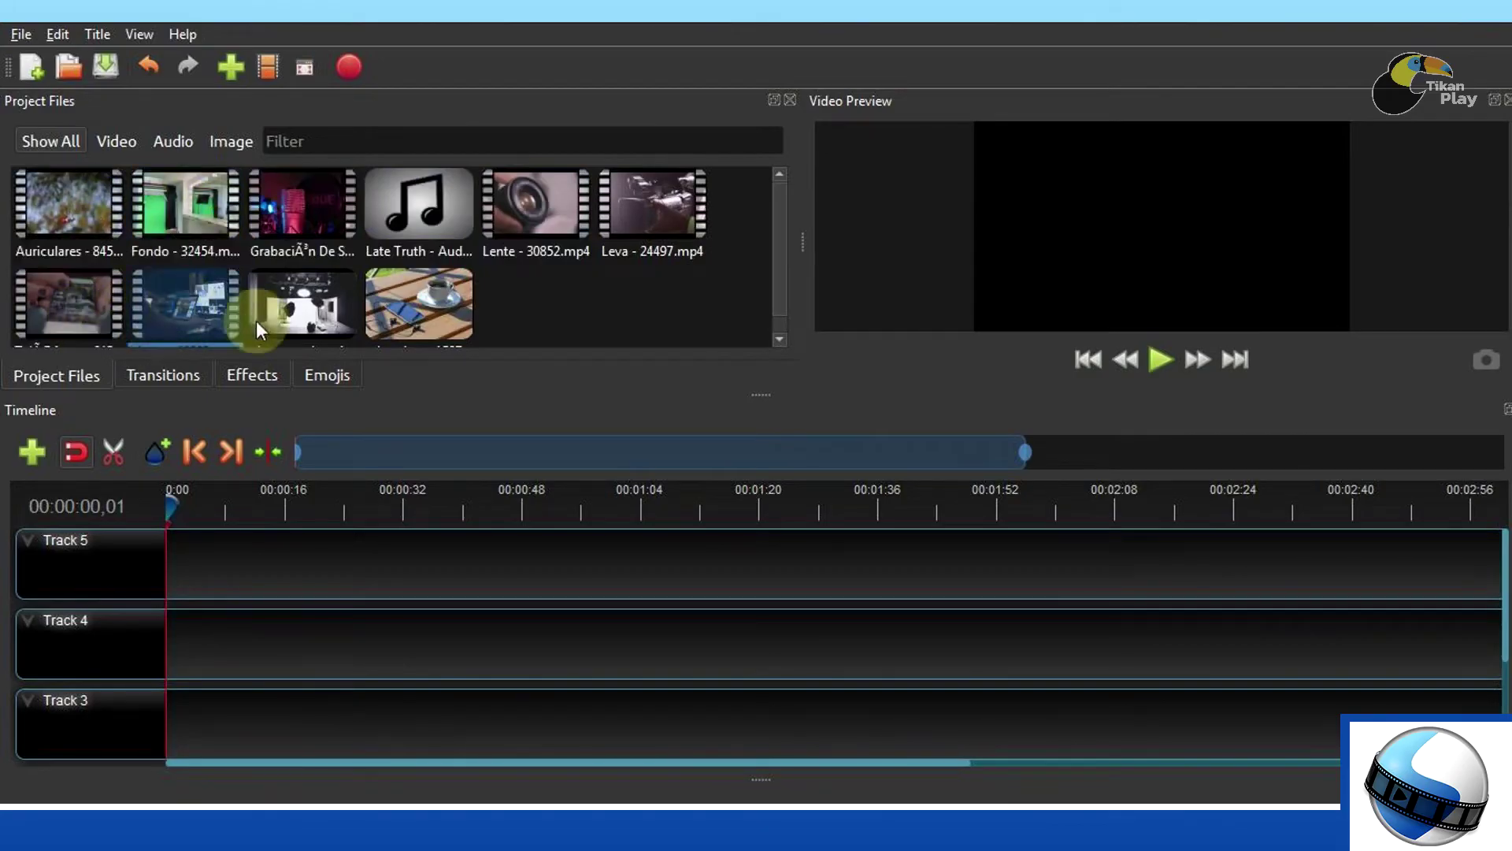
{"action": "left_click", "coordinate": [413, 303]}
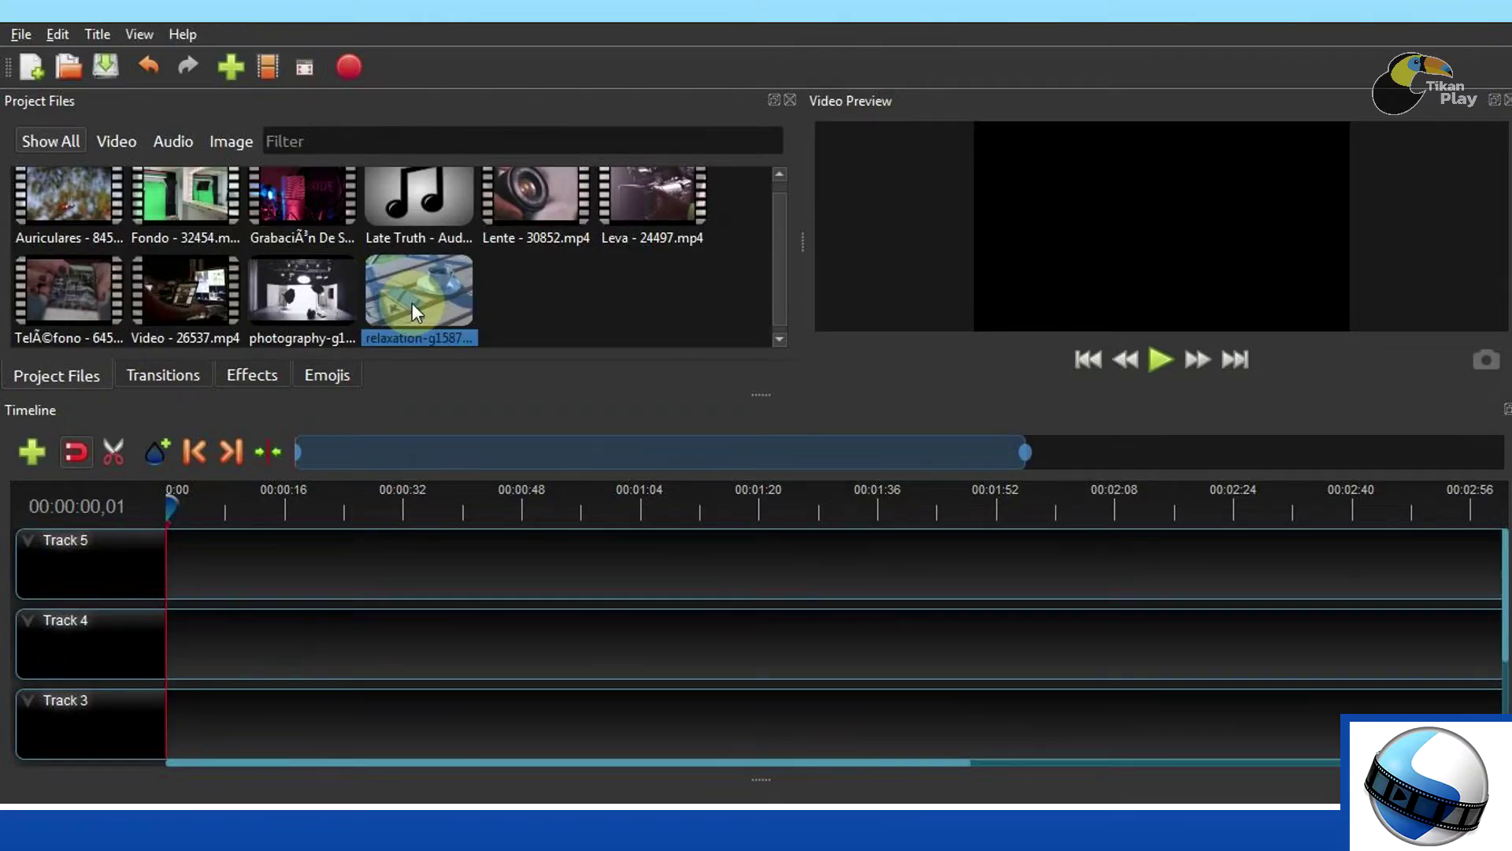
{"action": "left_click_drag", "start_coordinate": [782, 287], "coordinate": [783, 229]}
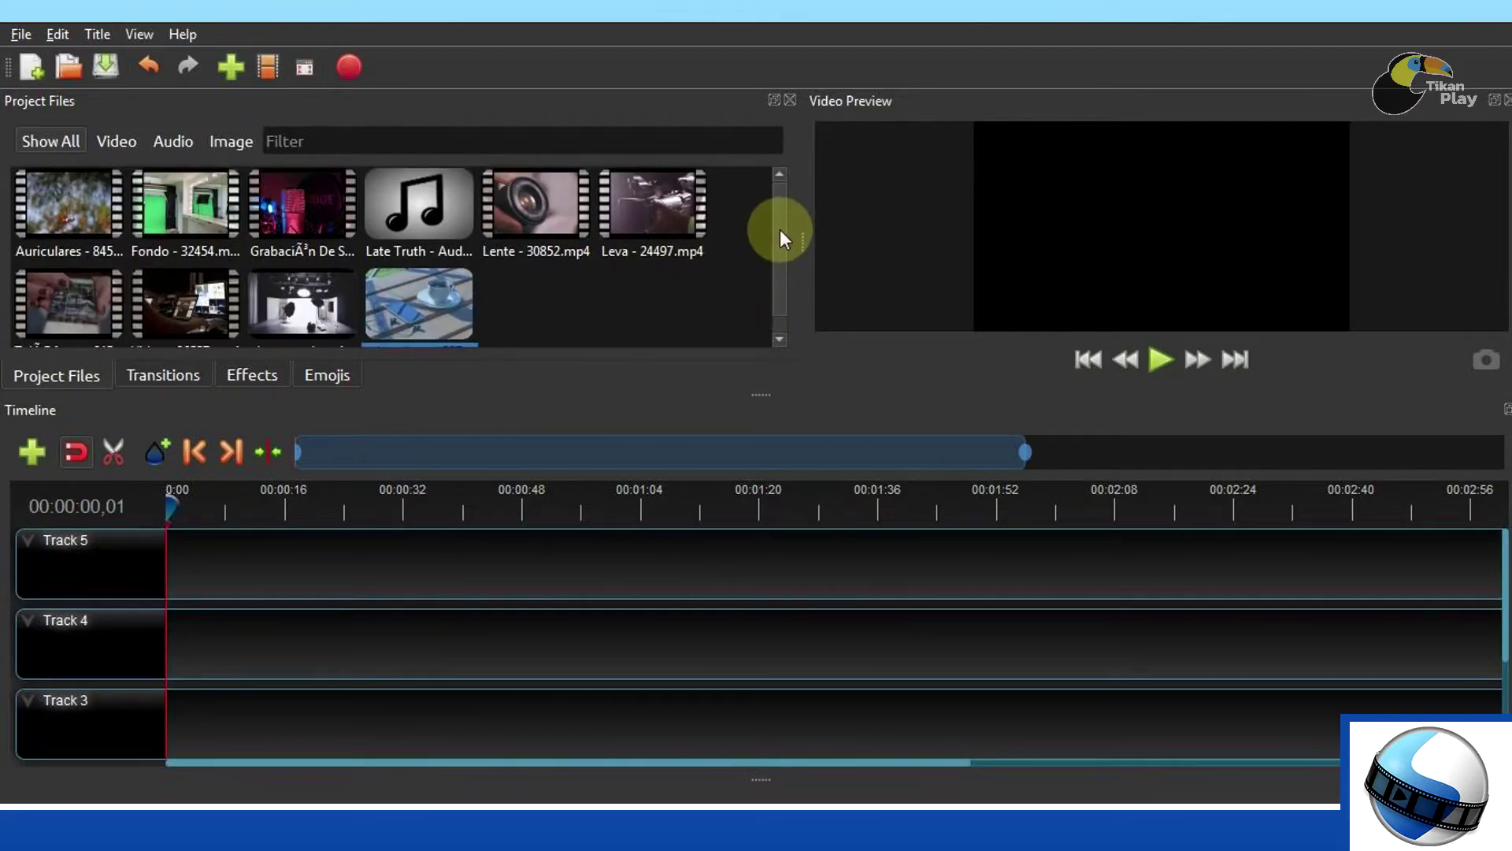
{"action": "left_click", "coordinate": [523, 273]}
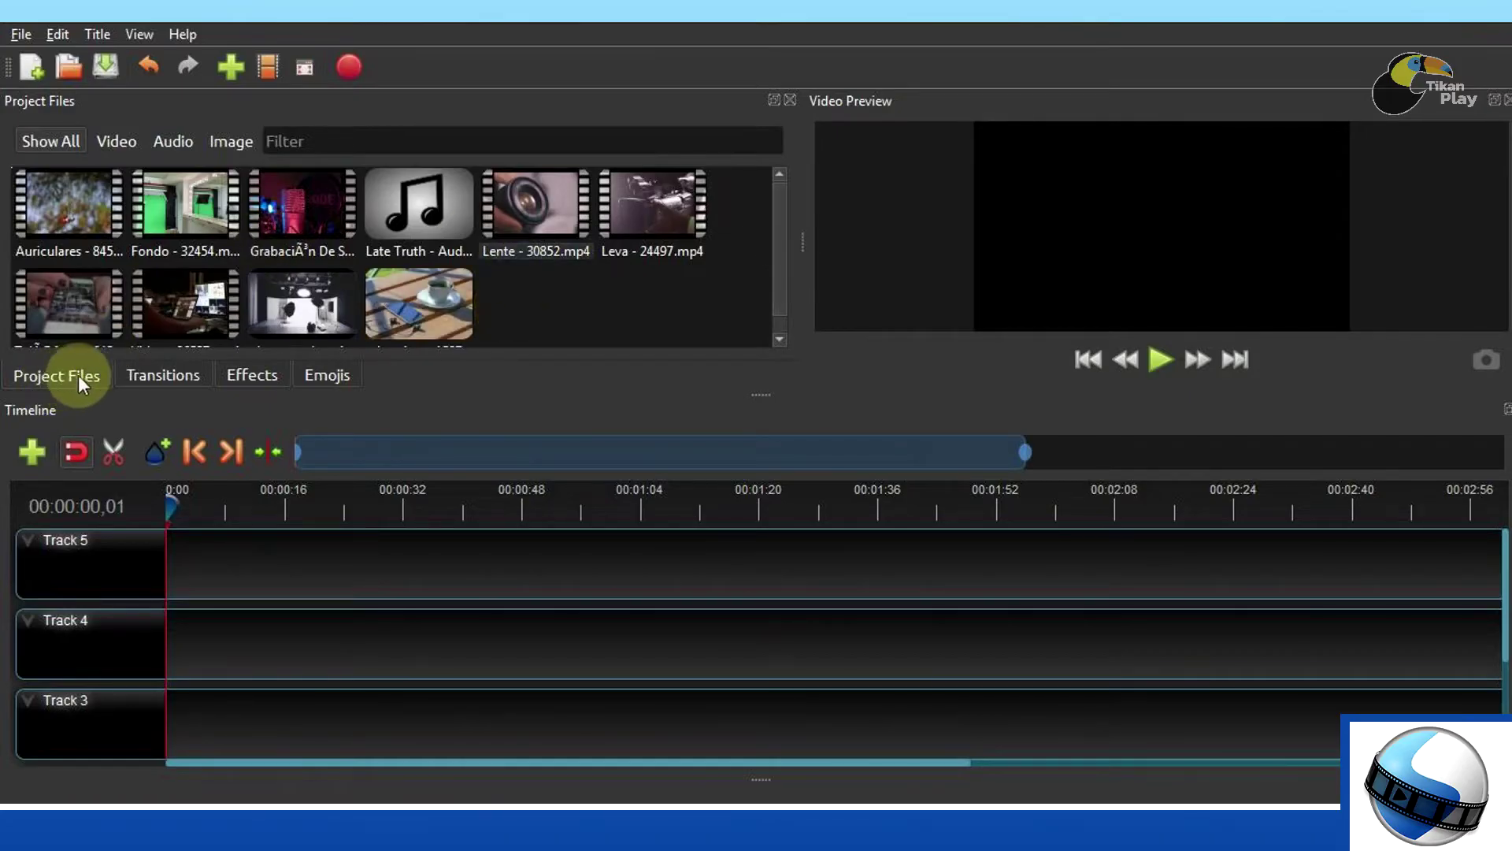
{"action": "left_click", "coordinate": [536, 204]}
{"action": "left_click", "coordinate": [453, 217]}
{"action": "left_click", "coordinate": [429, 305]}
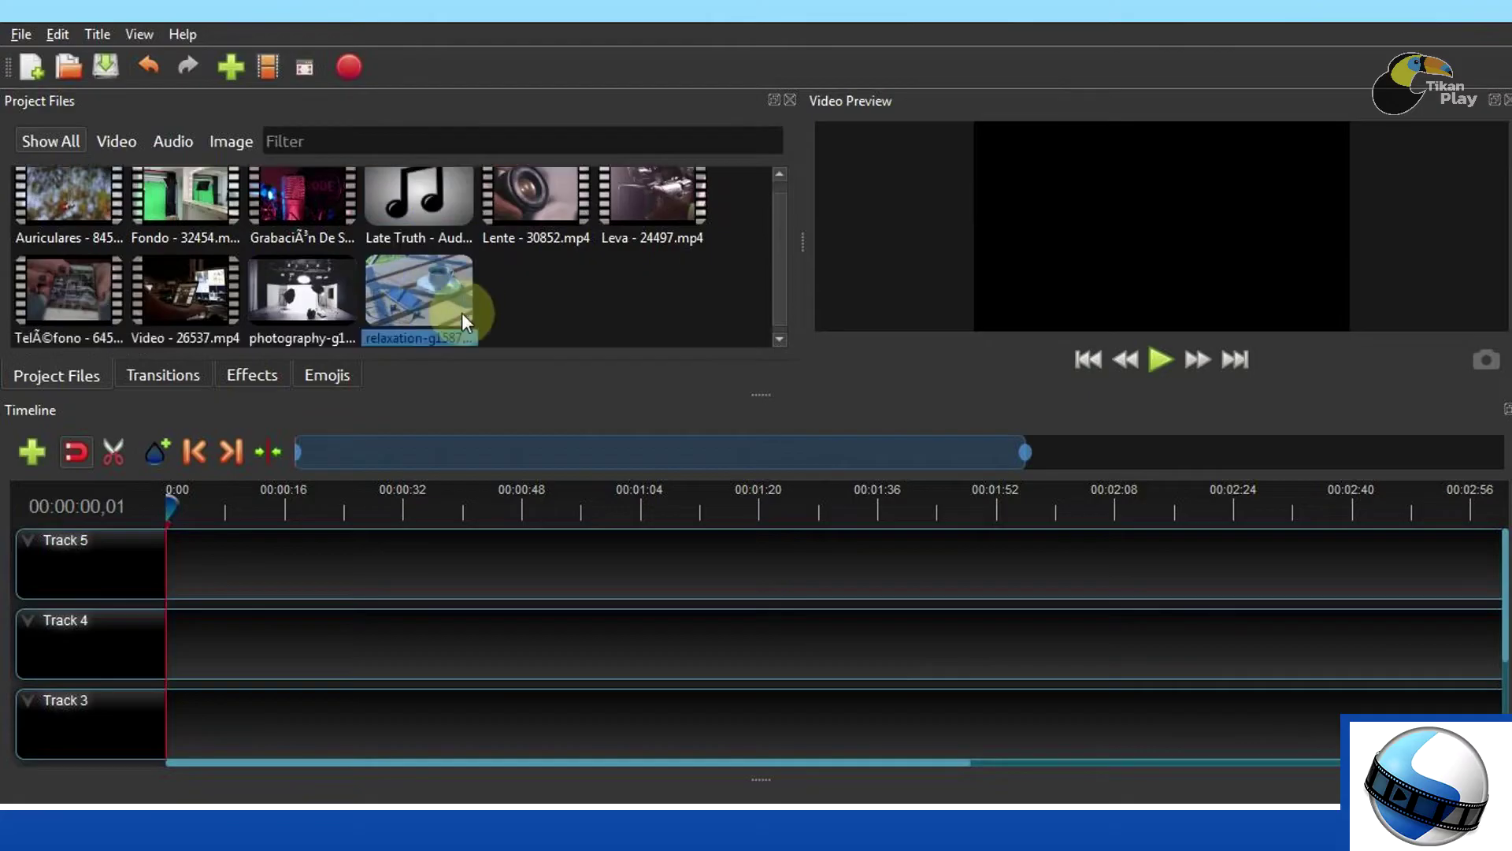
Place the Lente - 30852.mp4 clip on Track 5 and move it to the very start of the timeline
{"action": "left_click", "coordinate": [527, 200]}
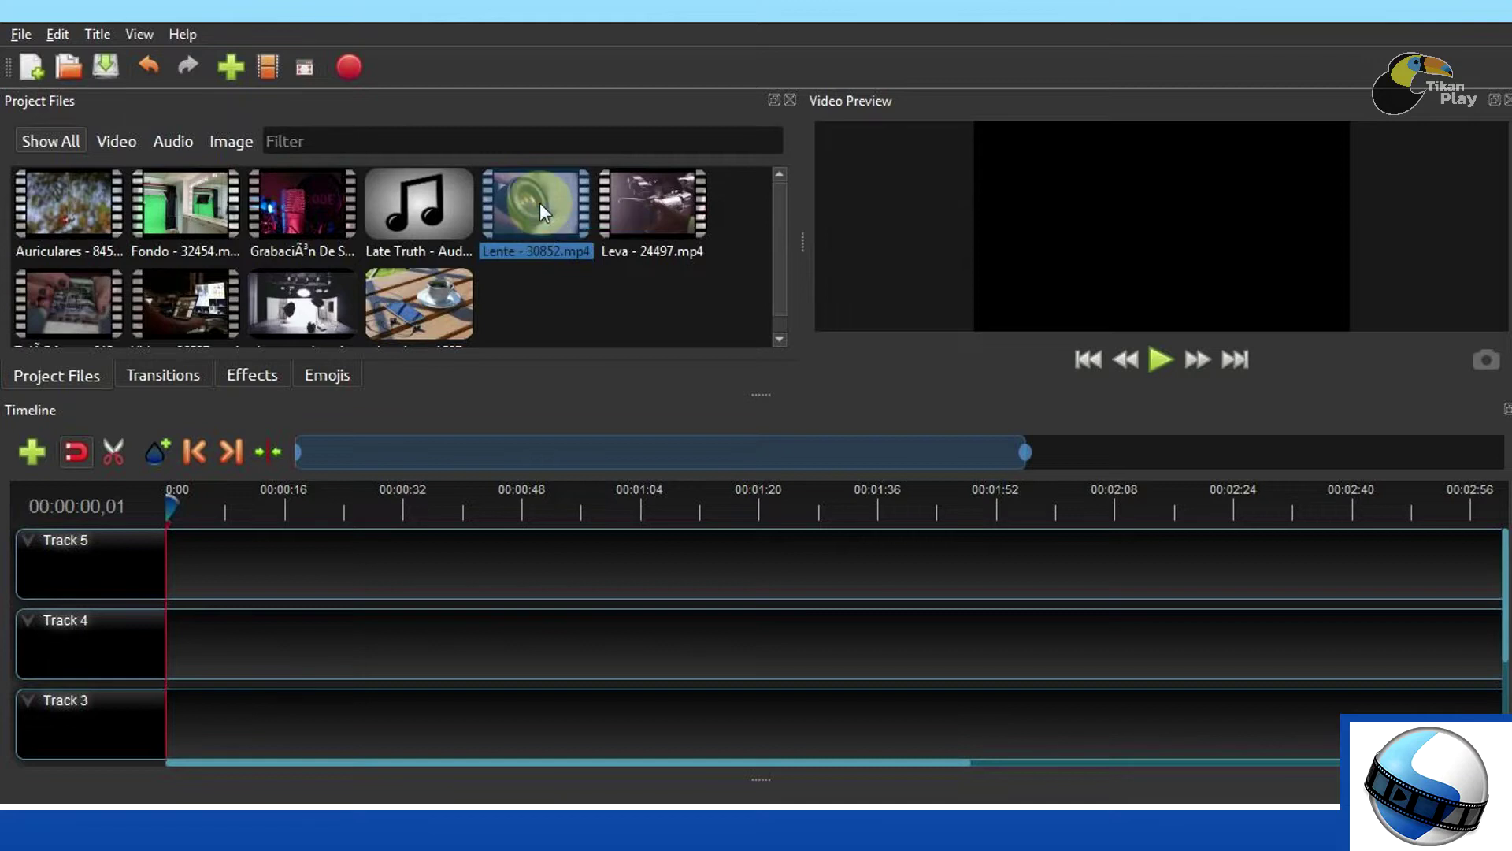
{"action": "left_click_drag", "start_coordinate": [540, 202], "coordinate": [385, 568]}
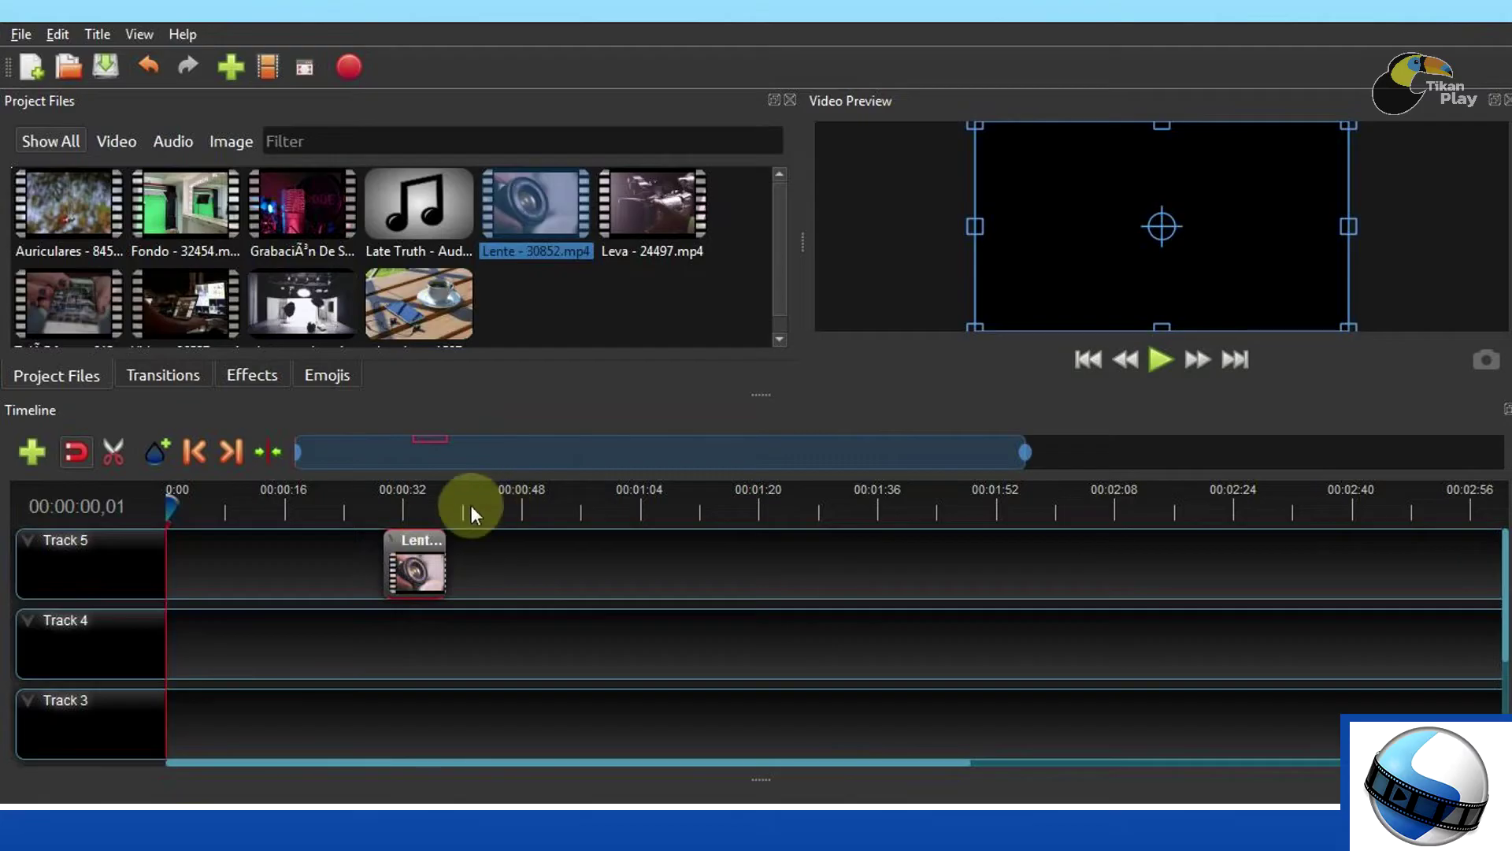
{"action": "left_click", "coordinate": [417, 569]}
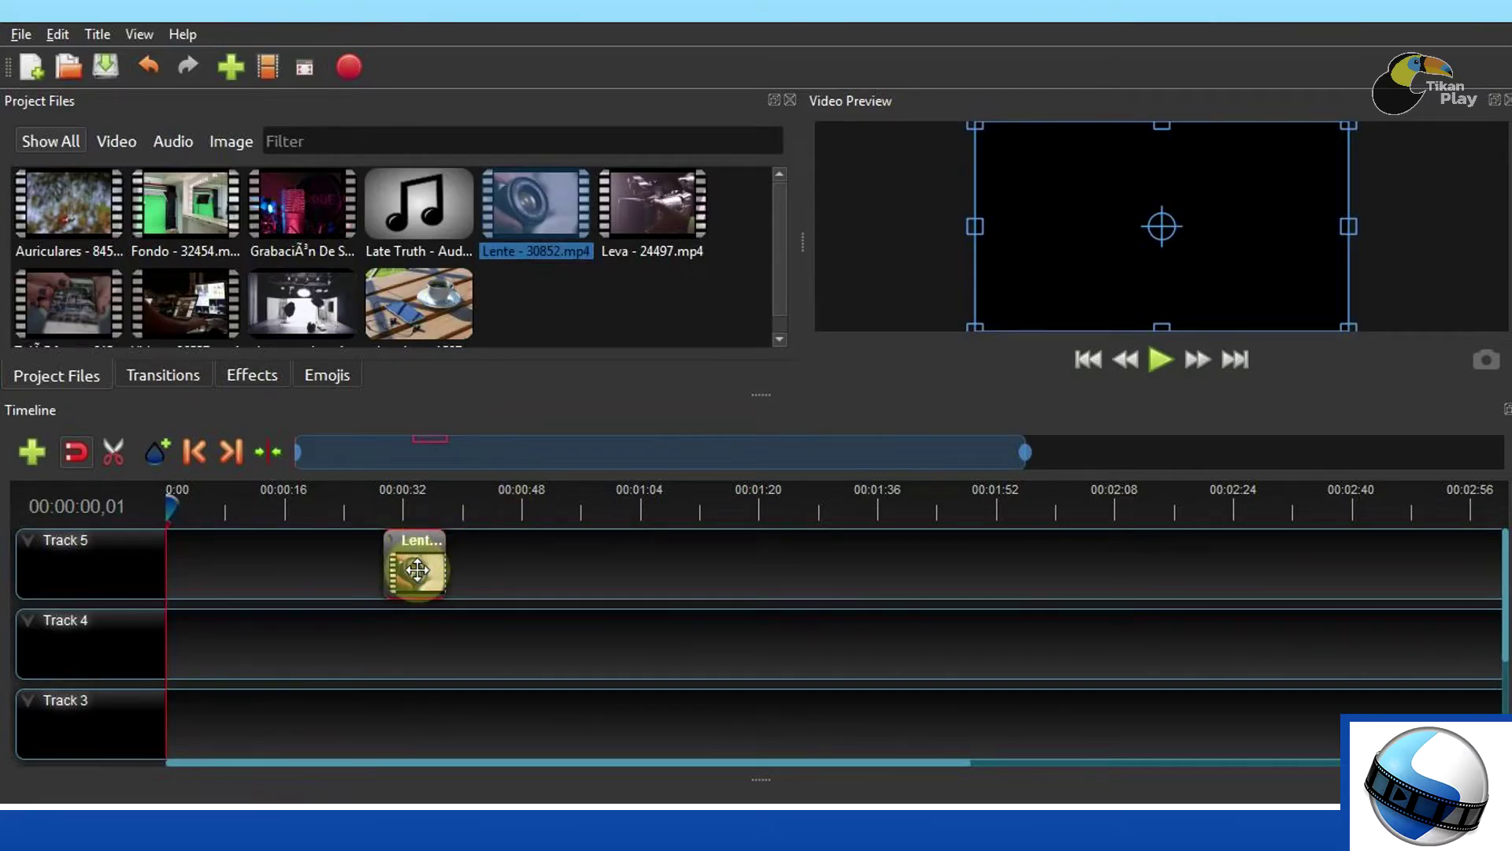
{"action": "left_click_drag", "start_coordinate": [417, 569], "coordinate": [195, 567]}
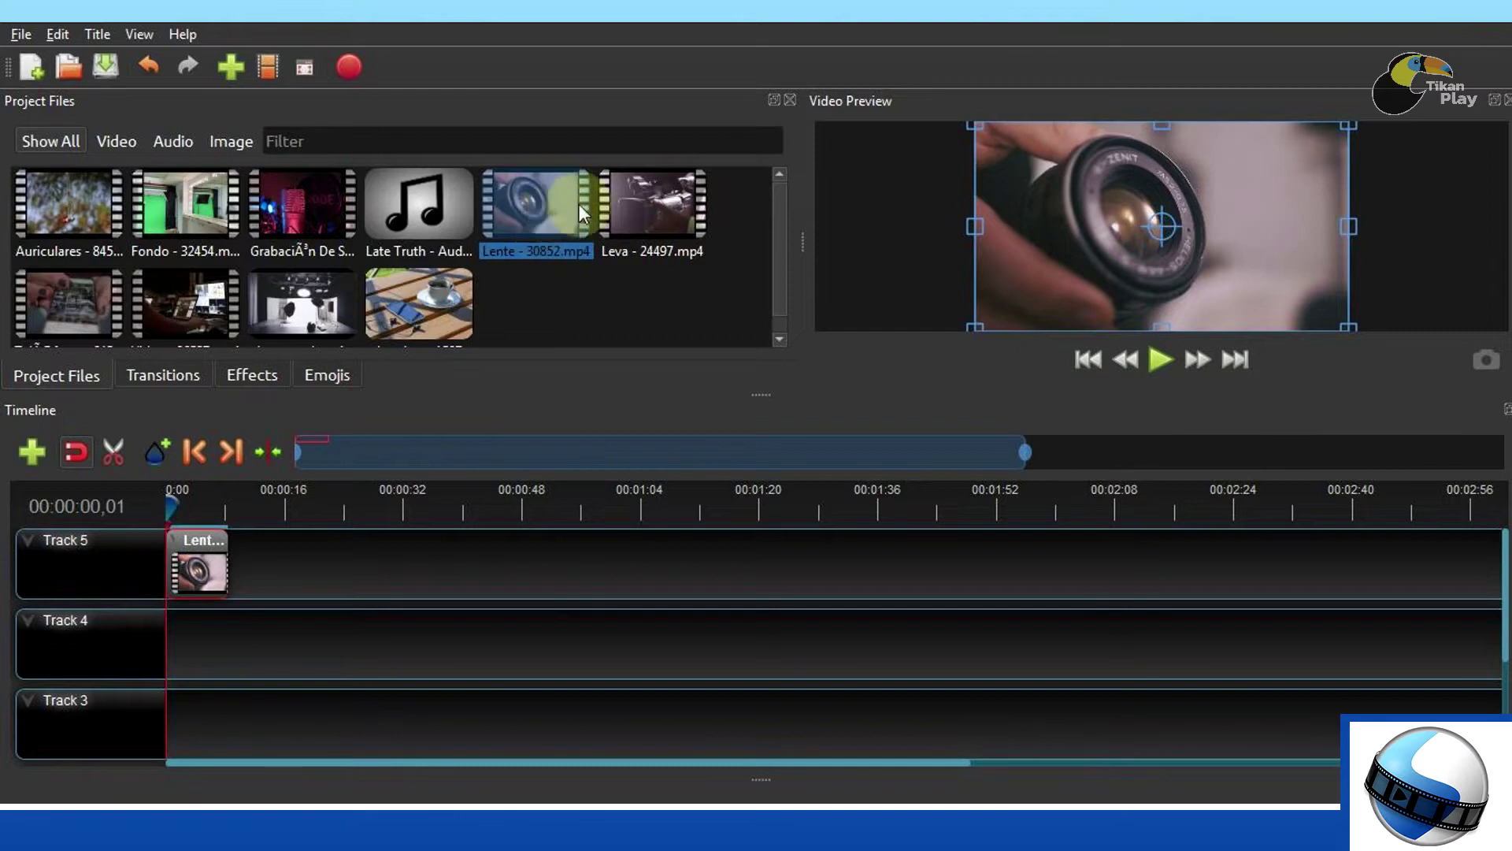
Add Leva - 24497.mp4 to Track 5 and move it so its start overlaps the end of the Lente clip
{"action": "left_click", "coordinate": [643, 214]}
{"action": "left_click_drag", "start_coordinate": [673, 214], "coordinate": [575, 555]}
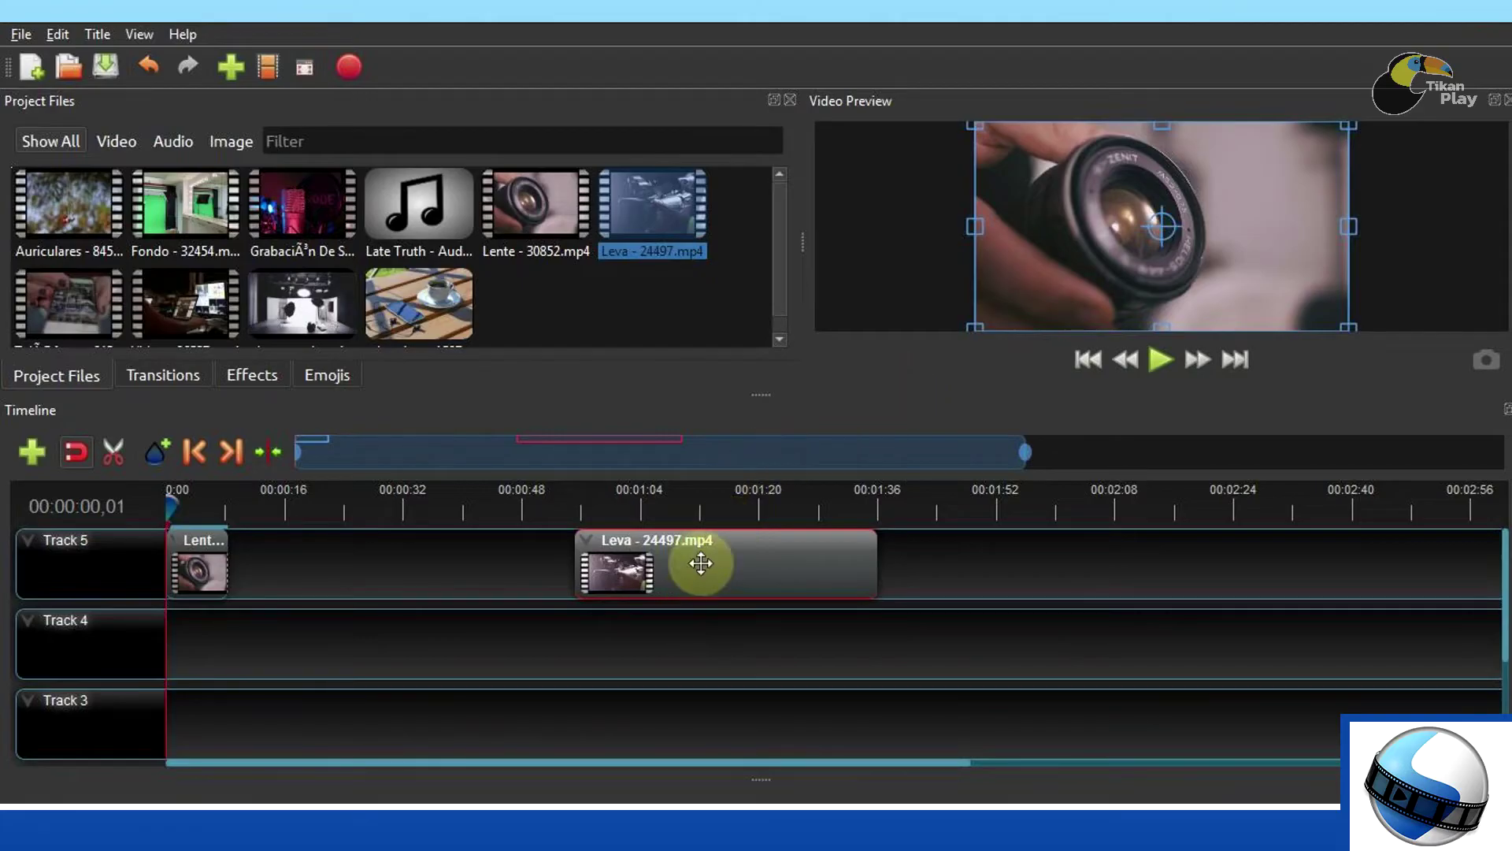
{"action": "left_click_drag", "start_coordinate": [699, 575], "coordinate": [342, 591]}
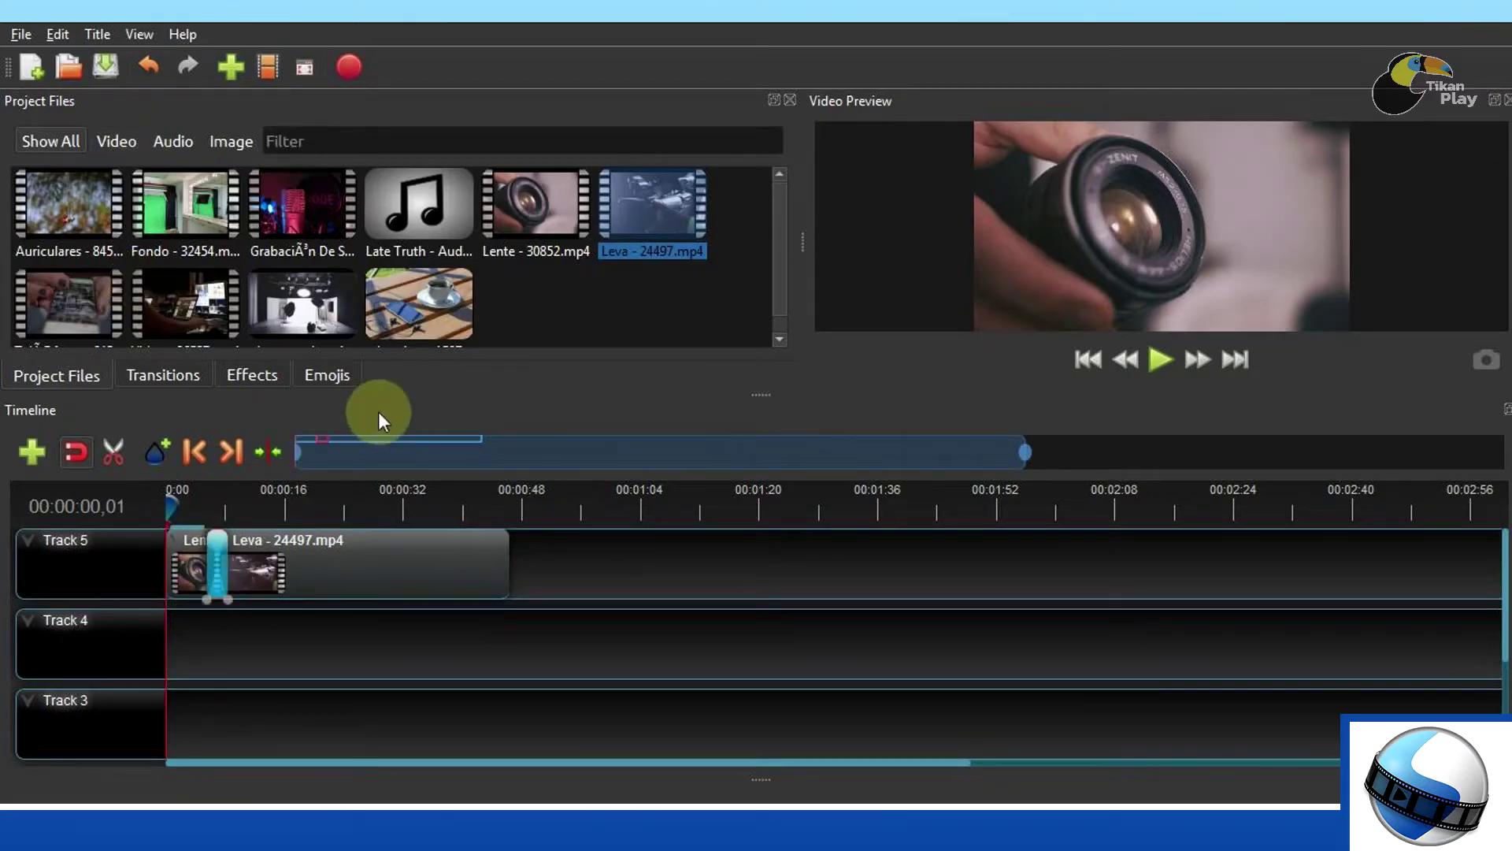
Play back the transition between the Lente and Leva clips, starting from about 5 seconds
{"action": "mouse_move", "coordinate": [217, 561]}
{"action": "left_mouse_down"}
{"action": "mouse_move", "coordinate": [725, 564]}
{"action": "mouse_move", "coordinate": [287, 557]}
{"action": "mouse_move", "coordinate": [217, 574]}
{"action": "left_mouse_up"}
{"action": "left_click", "coordinate": [249, 574]}
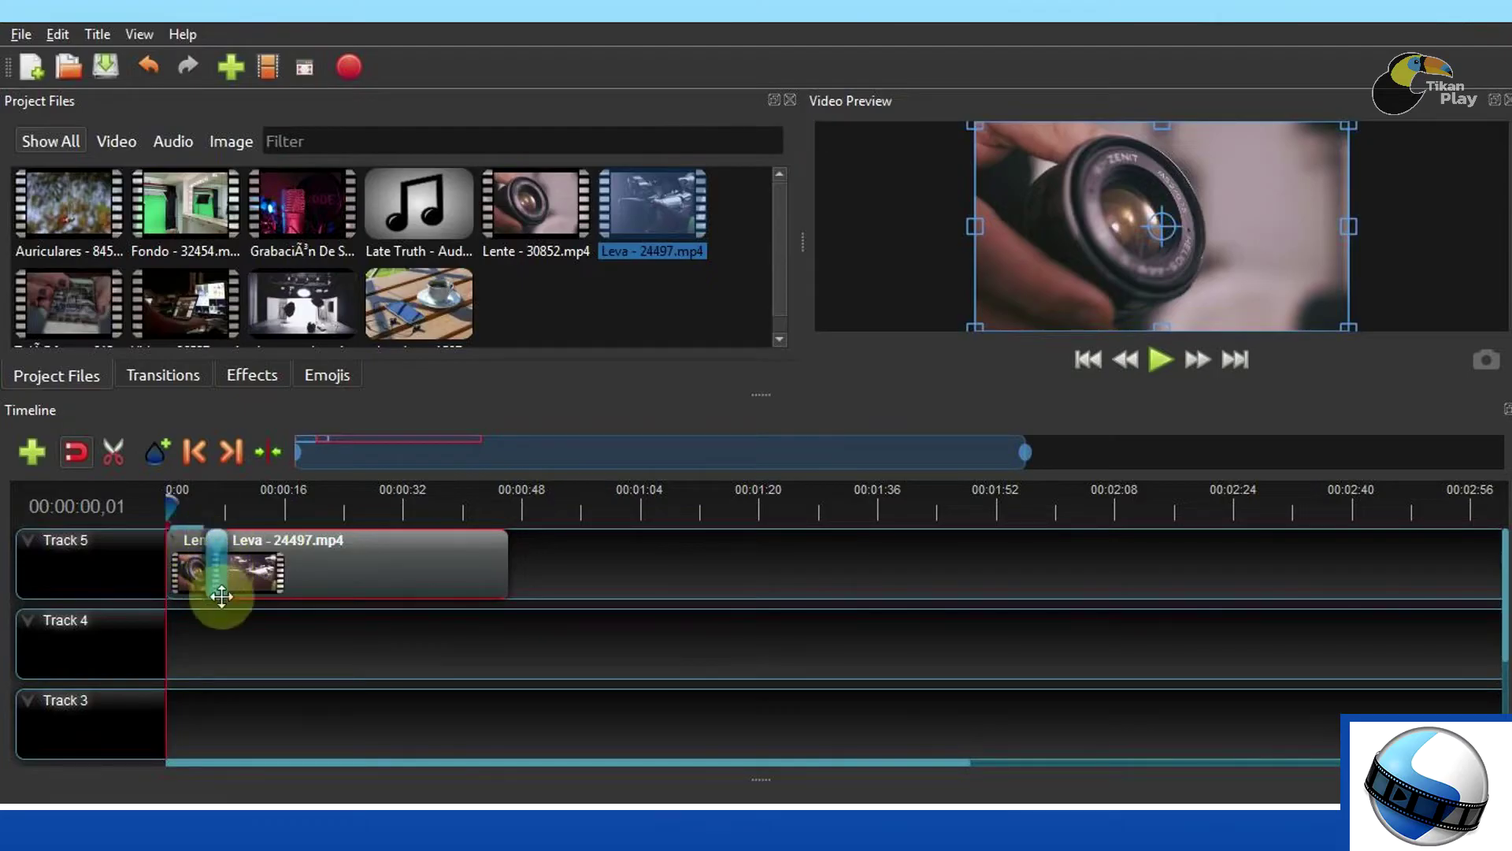
{"action": "left_click_drag", "start_coordinate": [171, 506], "coordinate": [205, 505]}
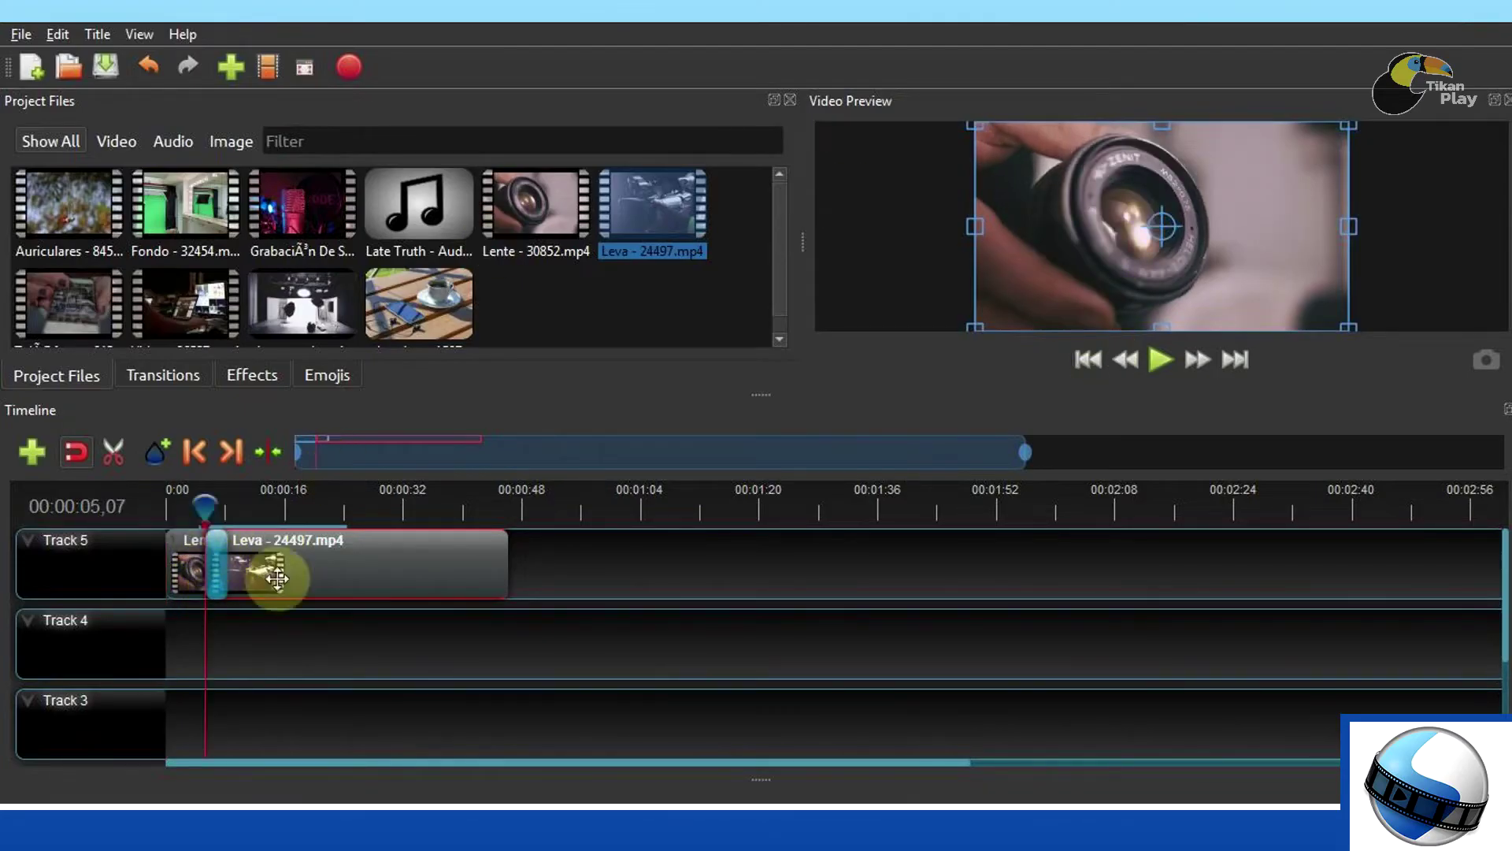
{"action": "left_click", "coordinate": [1159, 359]}
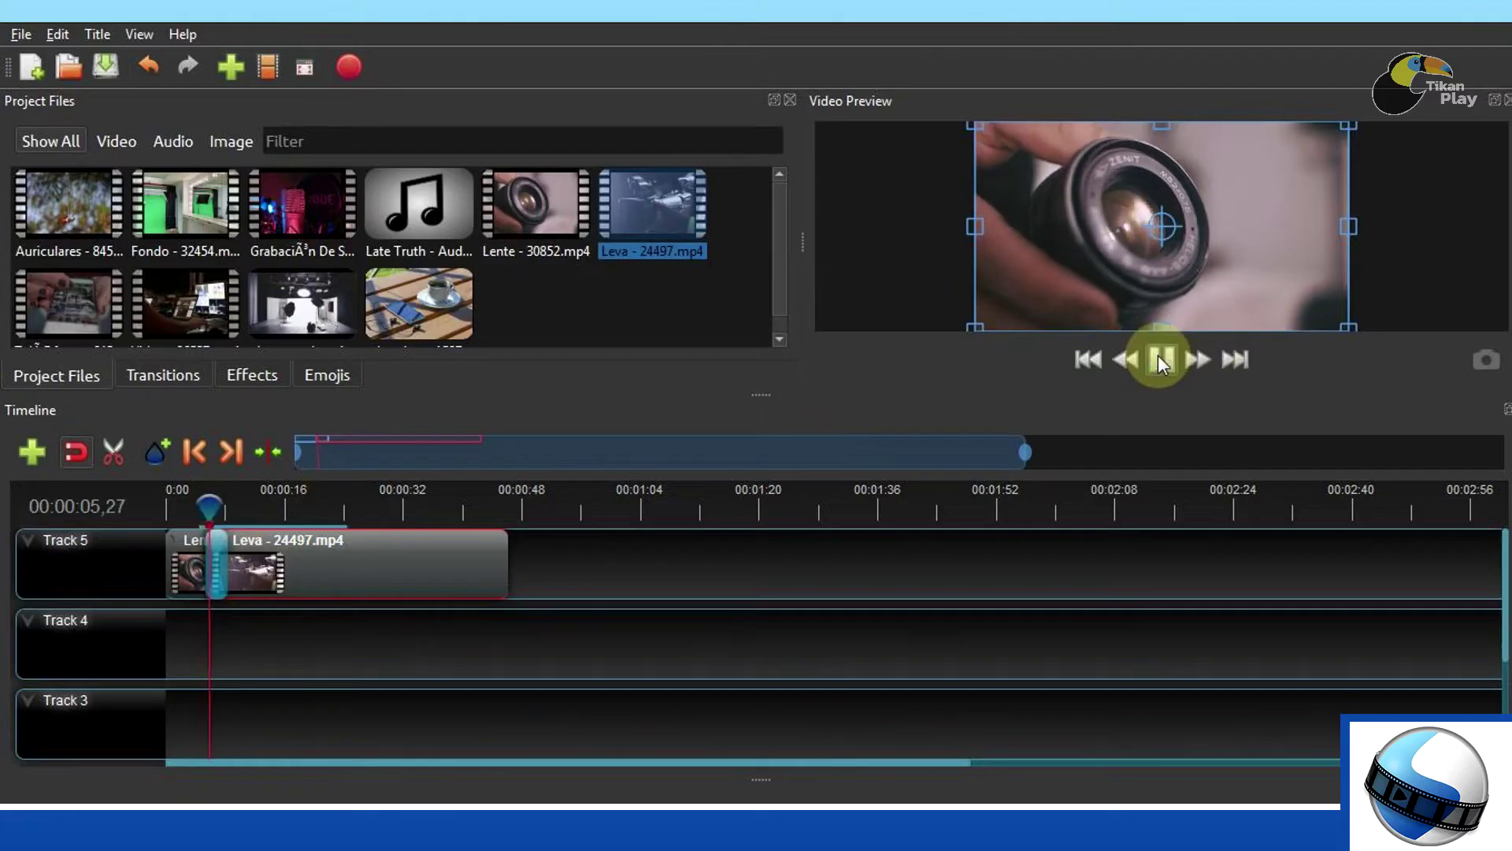
{"action": "left_click", "coordinate": [1158, 356]}
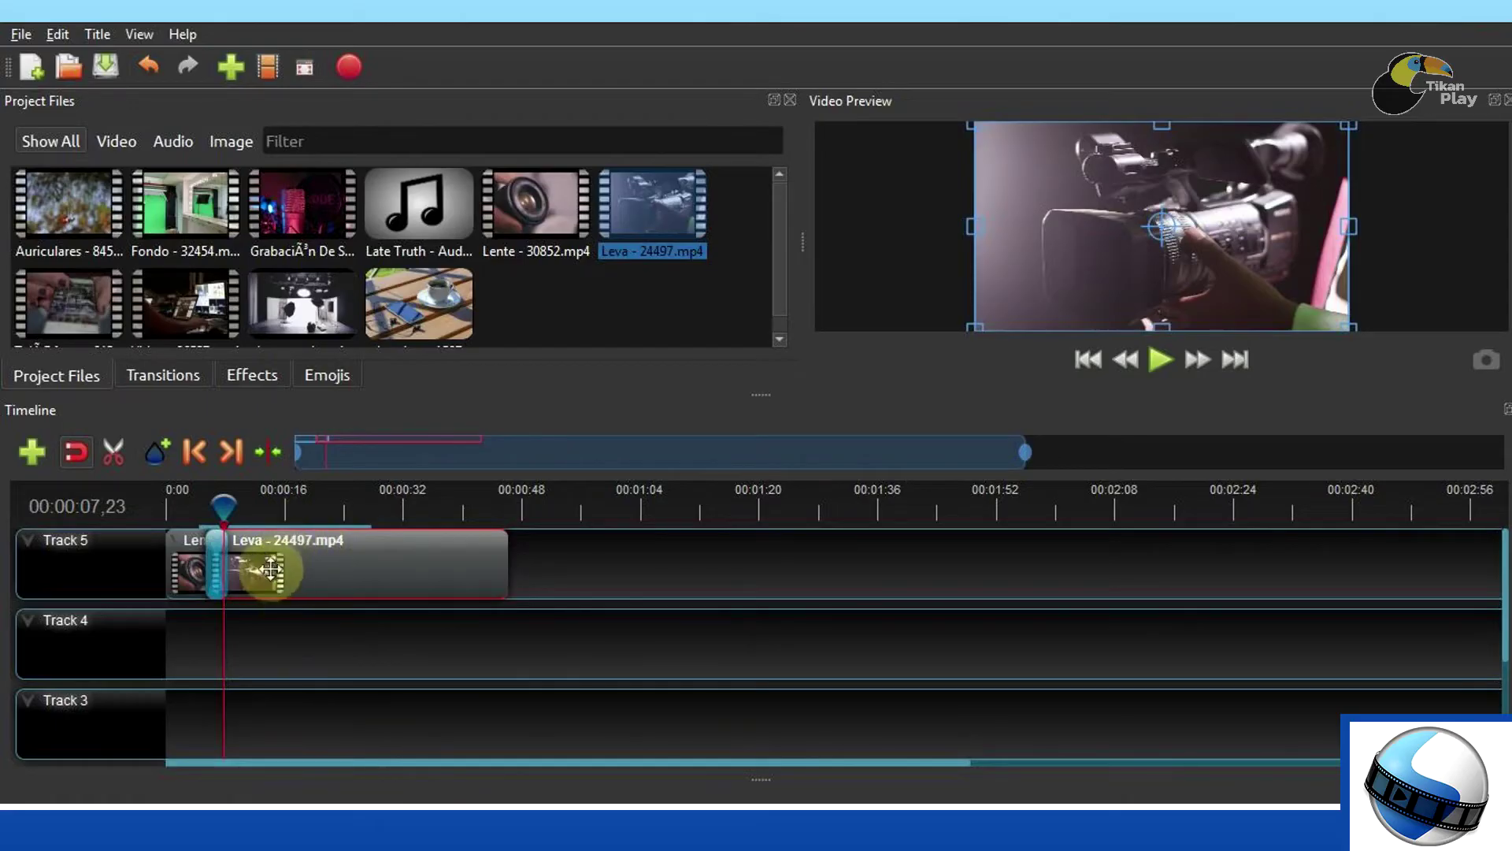
{"action": "left_click", "coordinate": [220, 583]}
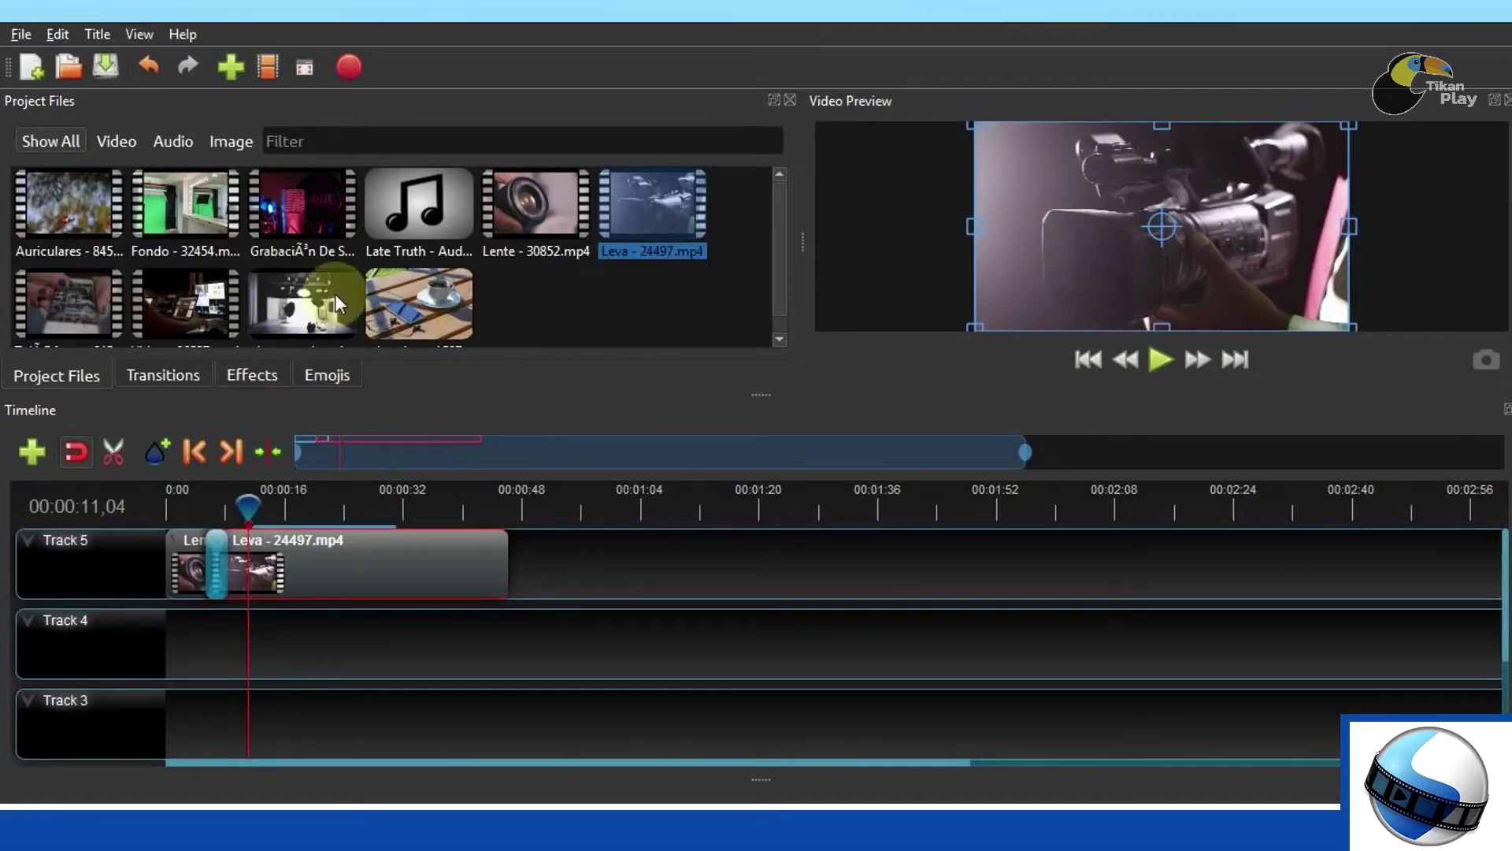
Place the Barr ripple 11 transition on the empty part of Track 5, past the end of the Leva clip
{"action": "left_click", "coordinate": [186, 375]}
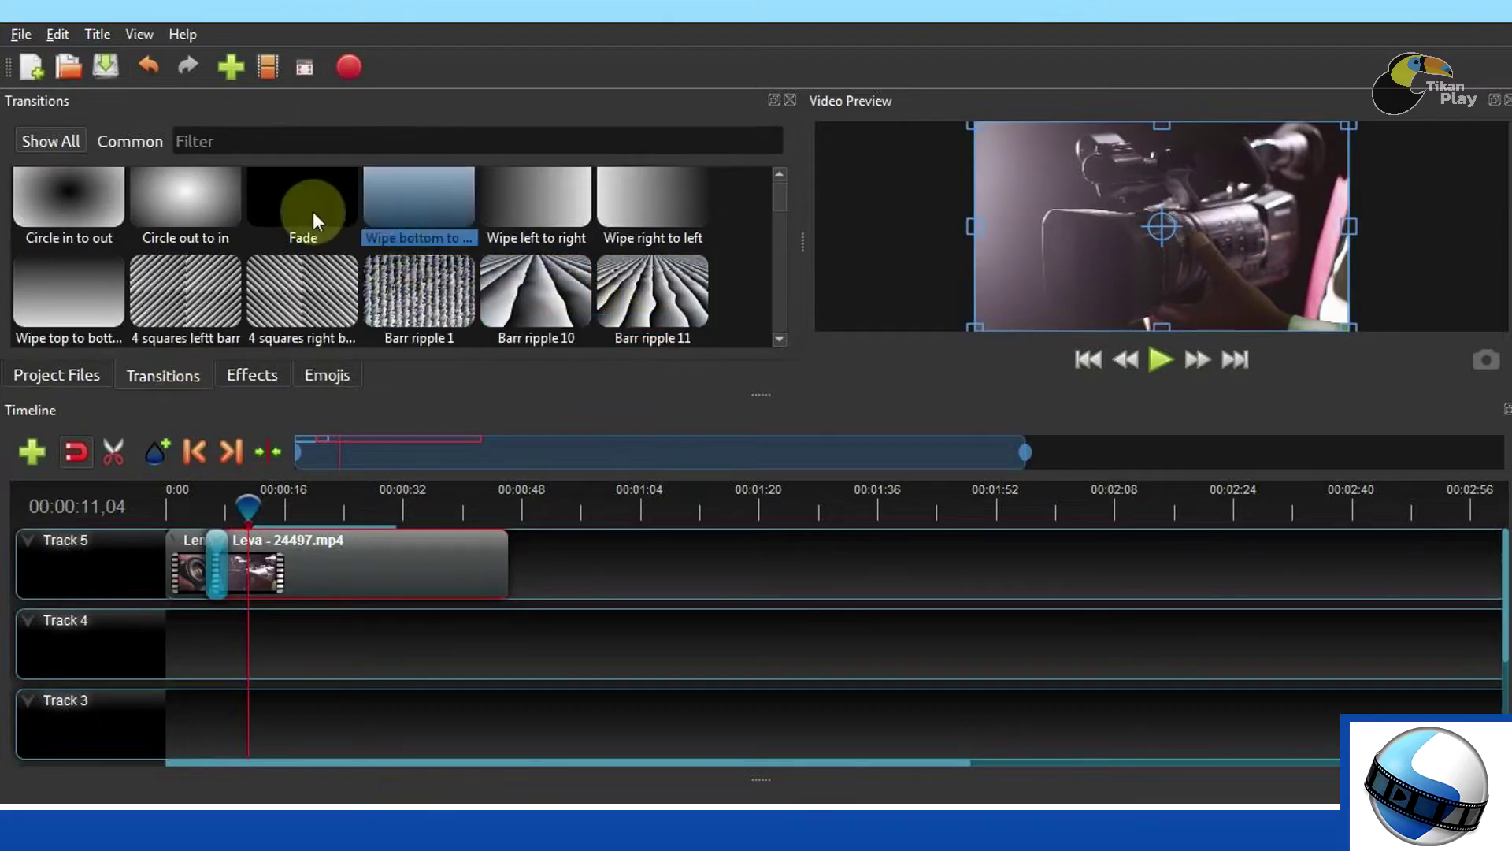
{"action": "left_click", "coordinate": [305, 317]}
{"action": "left_click", "coordinate": [536, 303]}
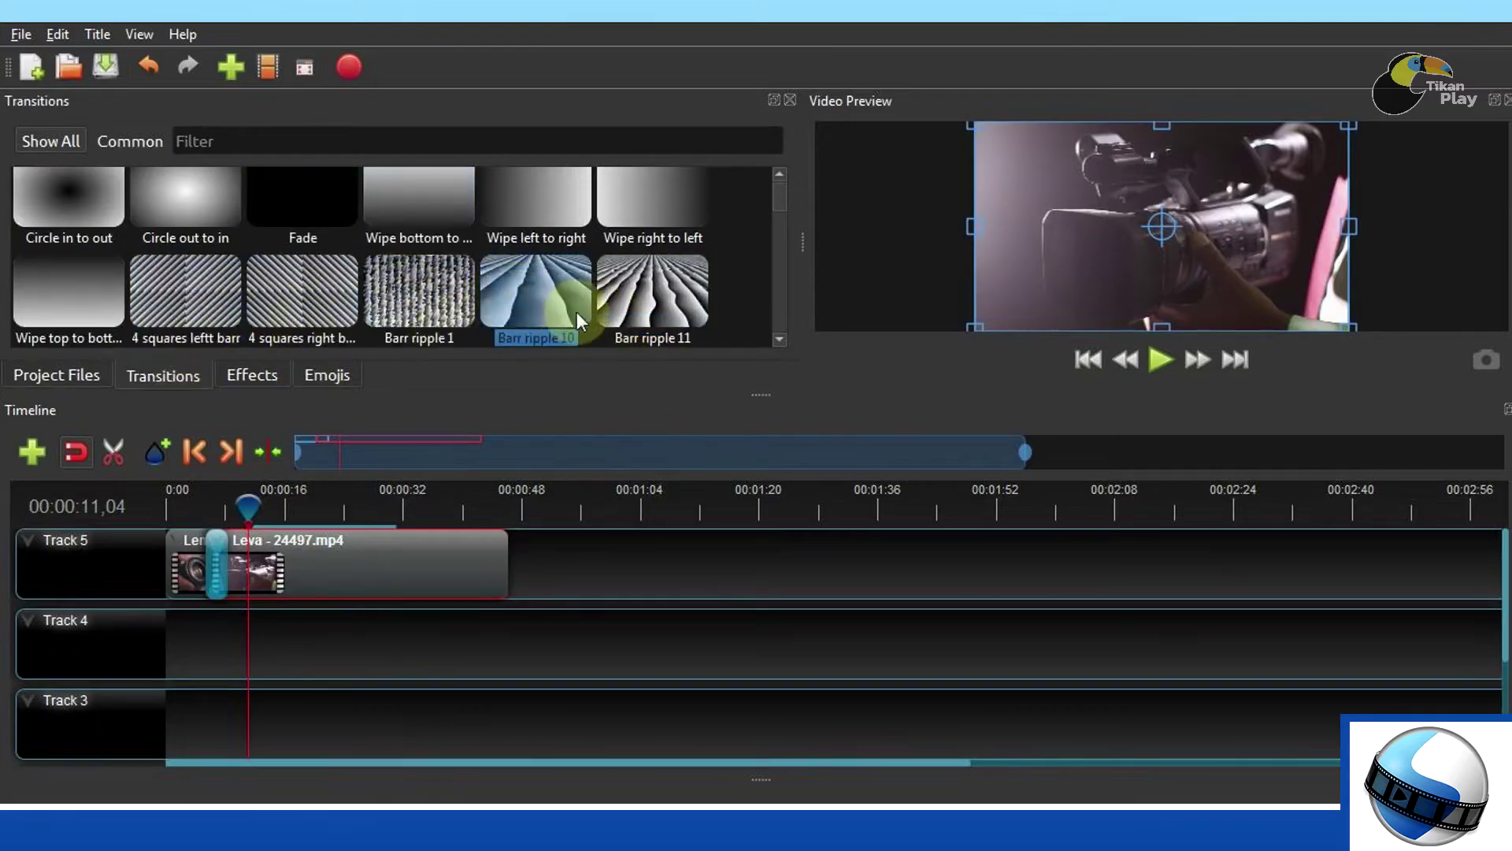
{"action": "left_click", "coordinate": [634, 307]}
{"action": "left_click_drag", "start_coordinate": [634, 307], "coordinate": [670, 560]}
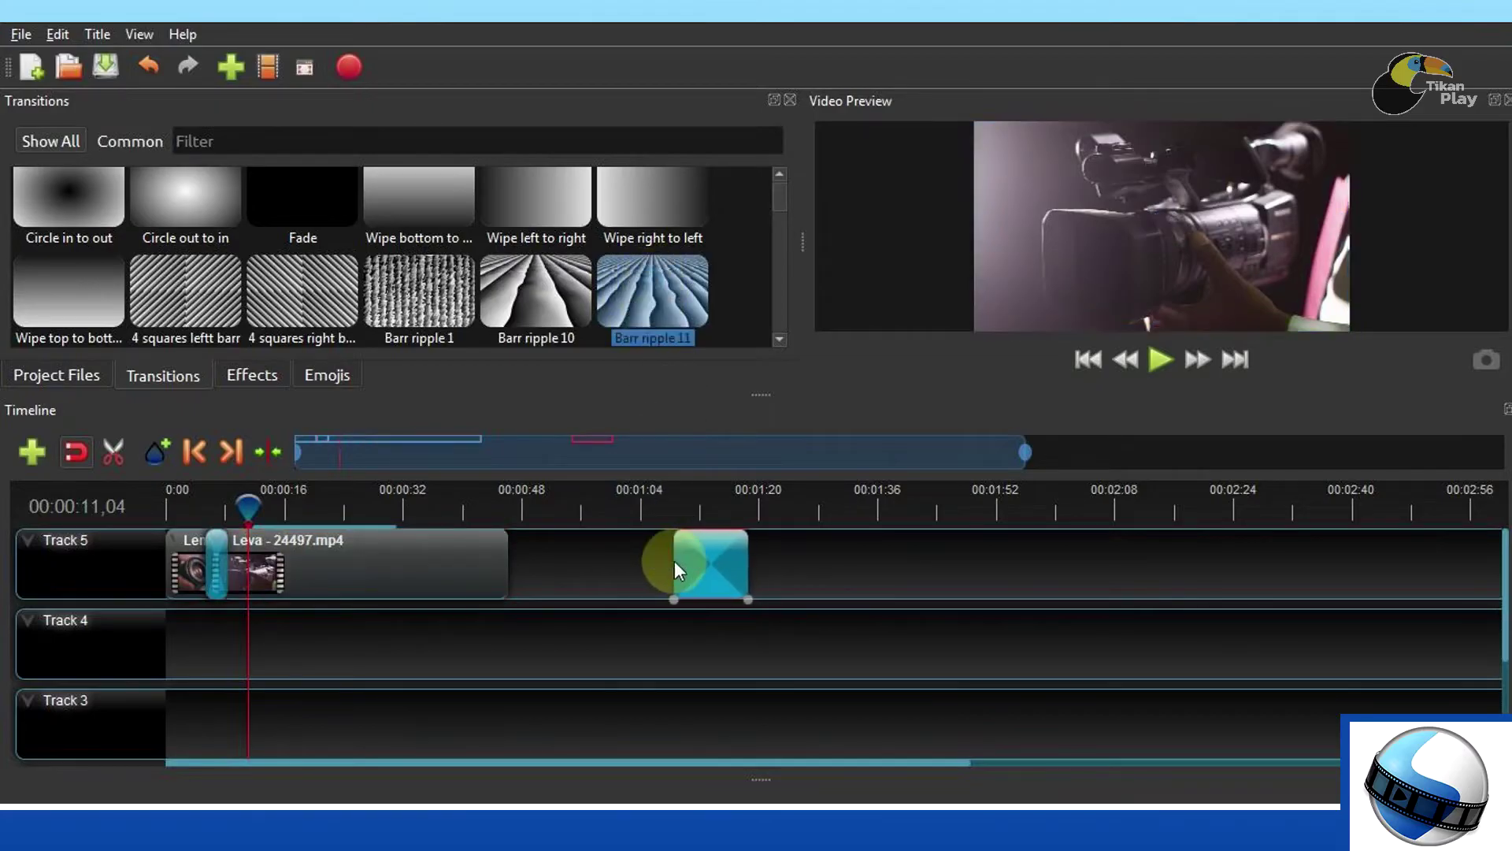
Delete the existing transition between Lente and Leva, move the Barr ripple 11 transition onto their overlap, and play the timeline briefly
{"action": "left_click", "coordinate": [215, 554]}
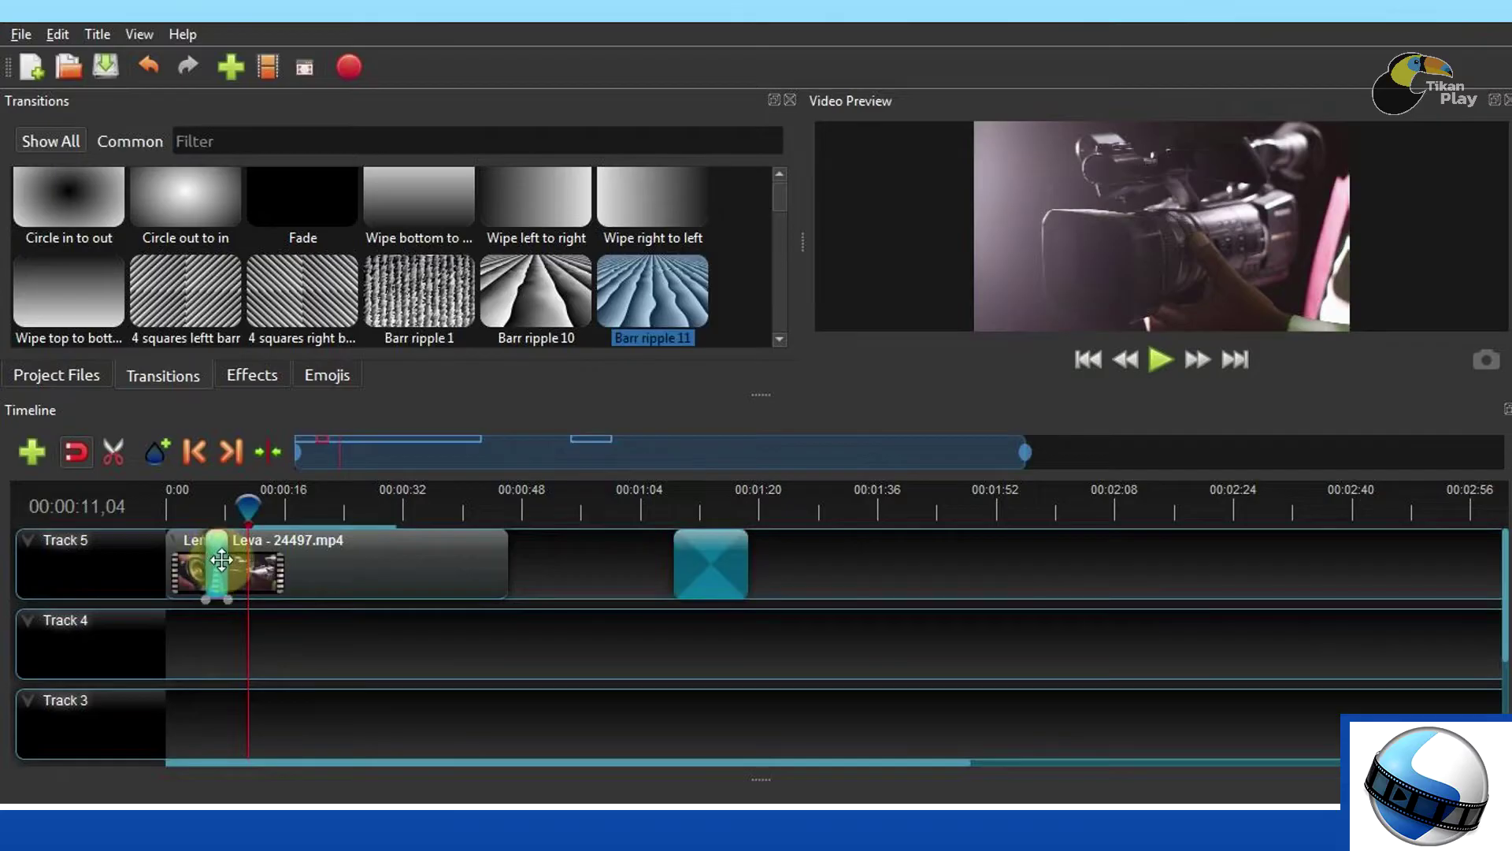
{"action": "key", "text": "Delete"}
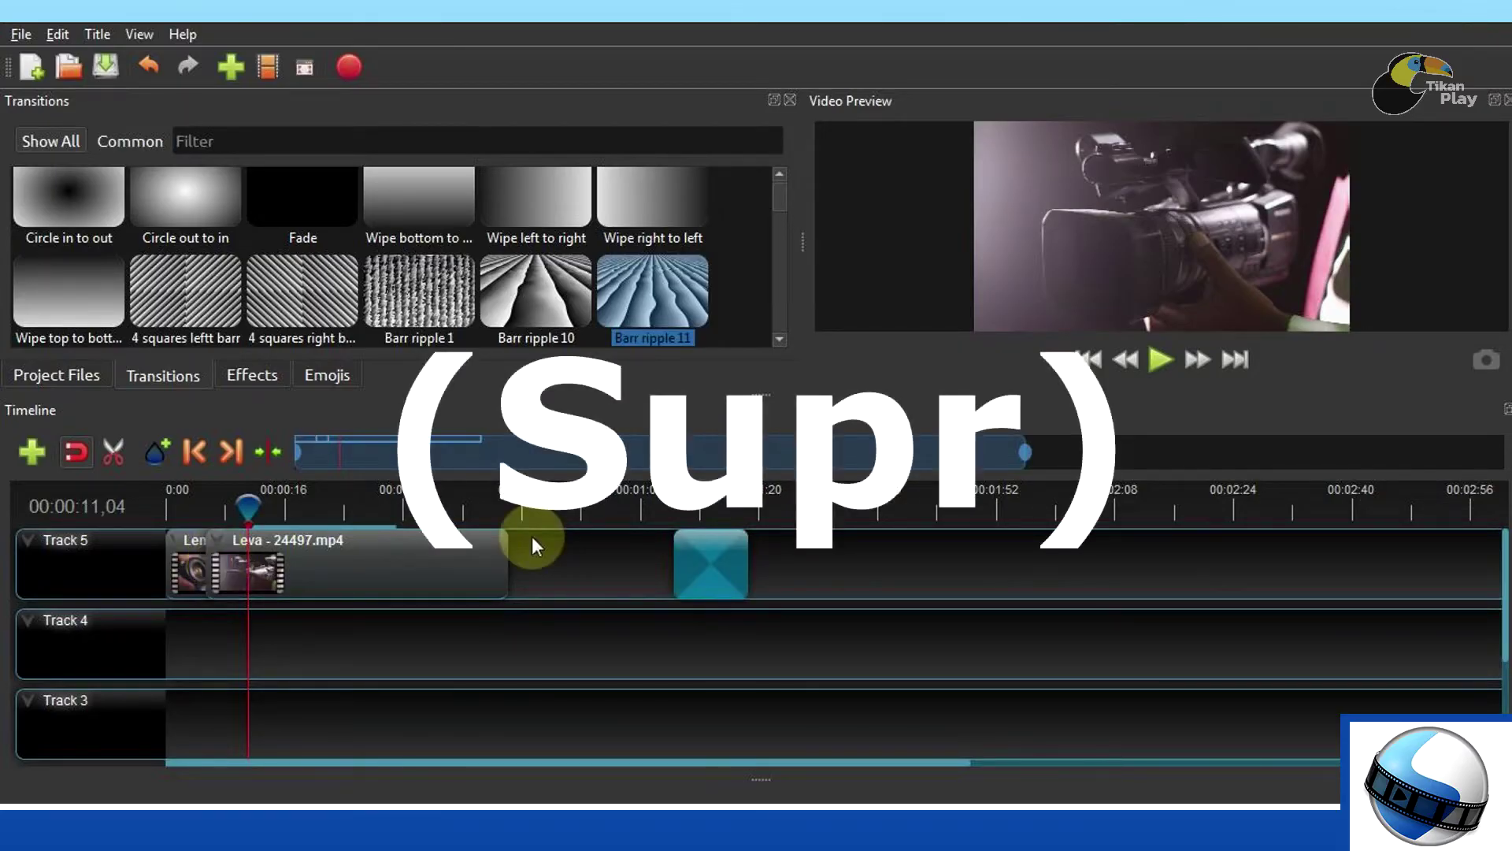
{"action": "mouse_move", "coordinate": [705, 561]}
{"action": "left_mouse_down"}
{"action": "mouse_move", "coordinate": [362, 587]}
{"action": "mouse_move", "coordinate": [213, 572]}
{"action": "left_mouse_up"}
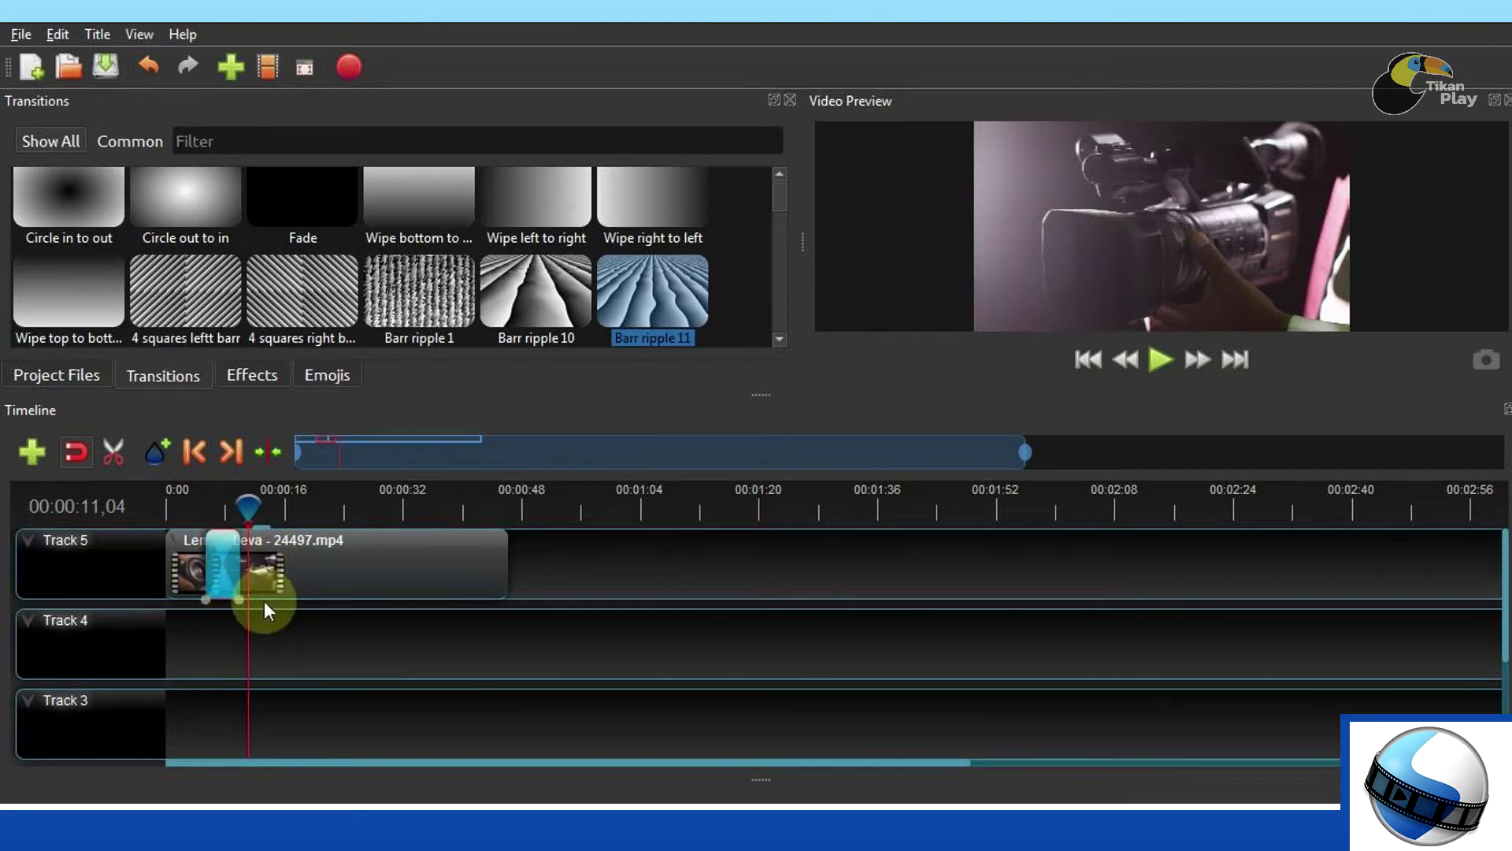
{"action": "left_click", "coordinate": [1162, 360]}
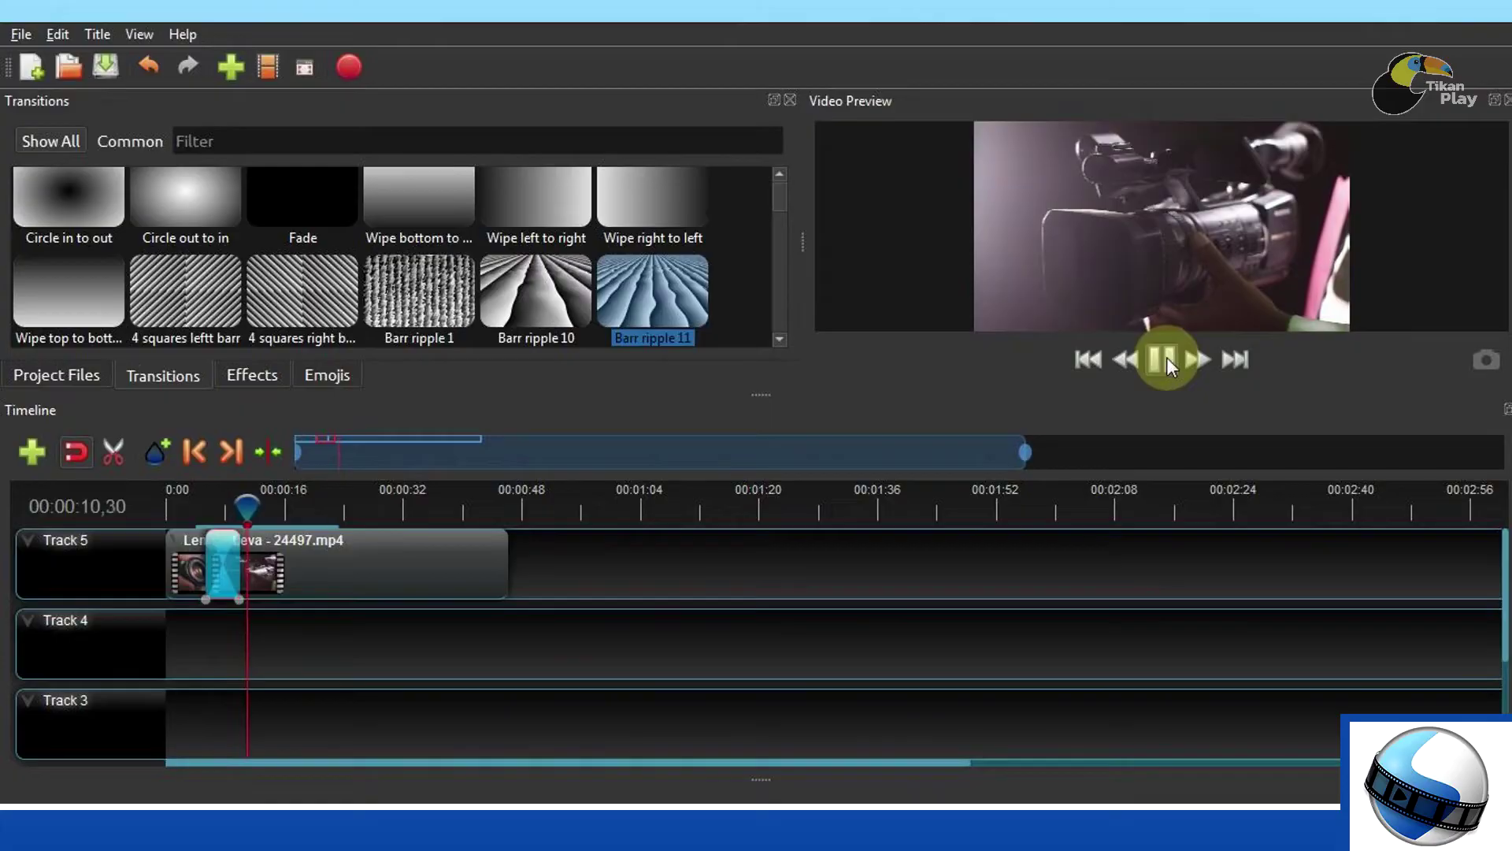
{"action": "left_click", "coordinate": [1165, 358]}
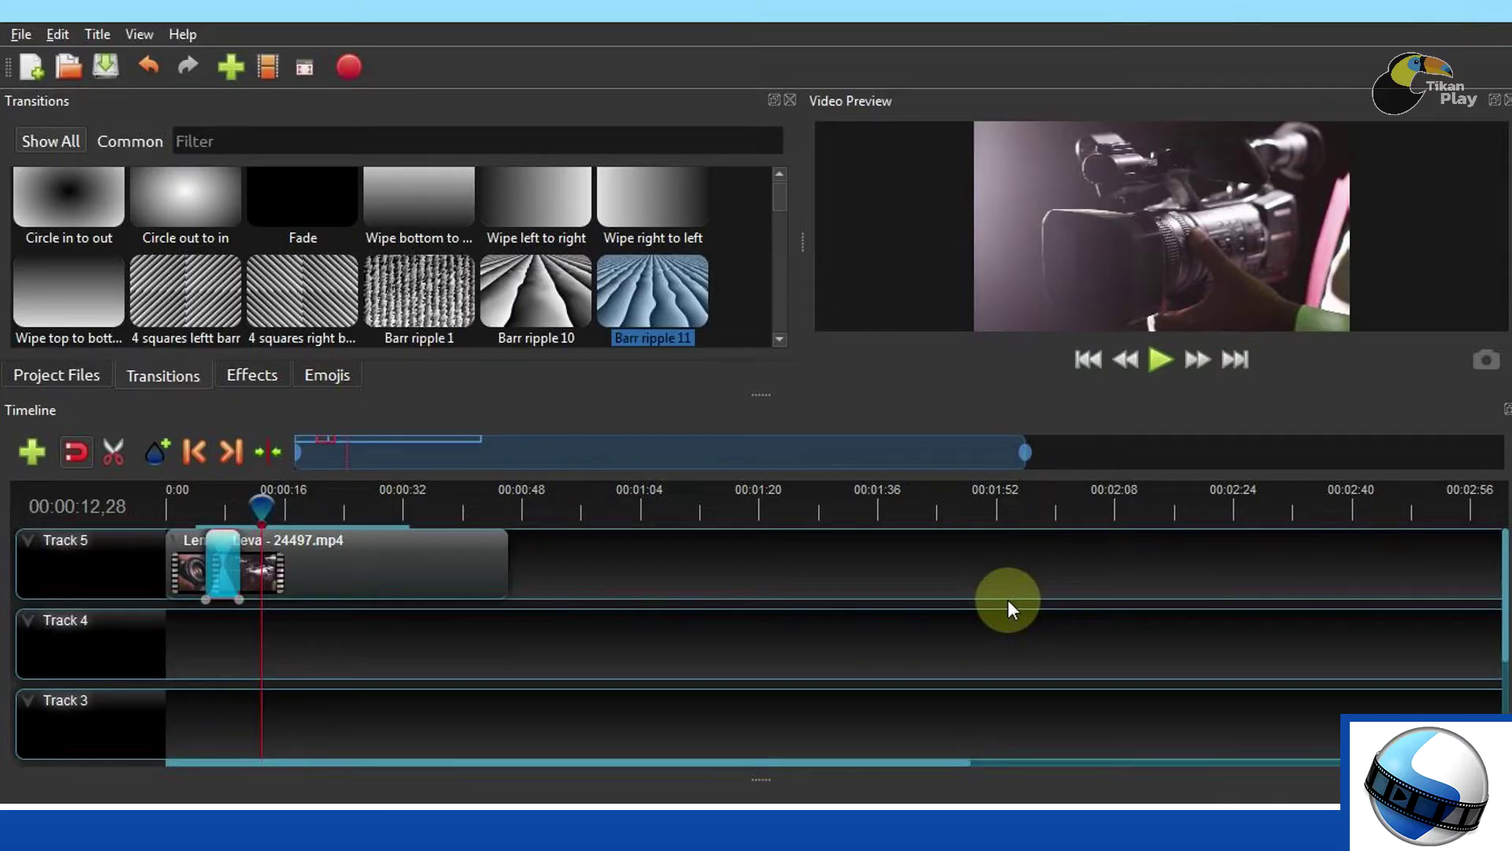
Add the TelÃ©fono - 64594 video from the project files to Track 5, well past the end of the Leva clip
{"action": "left_click", "coordinate": [63, 378]}
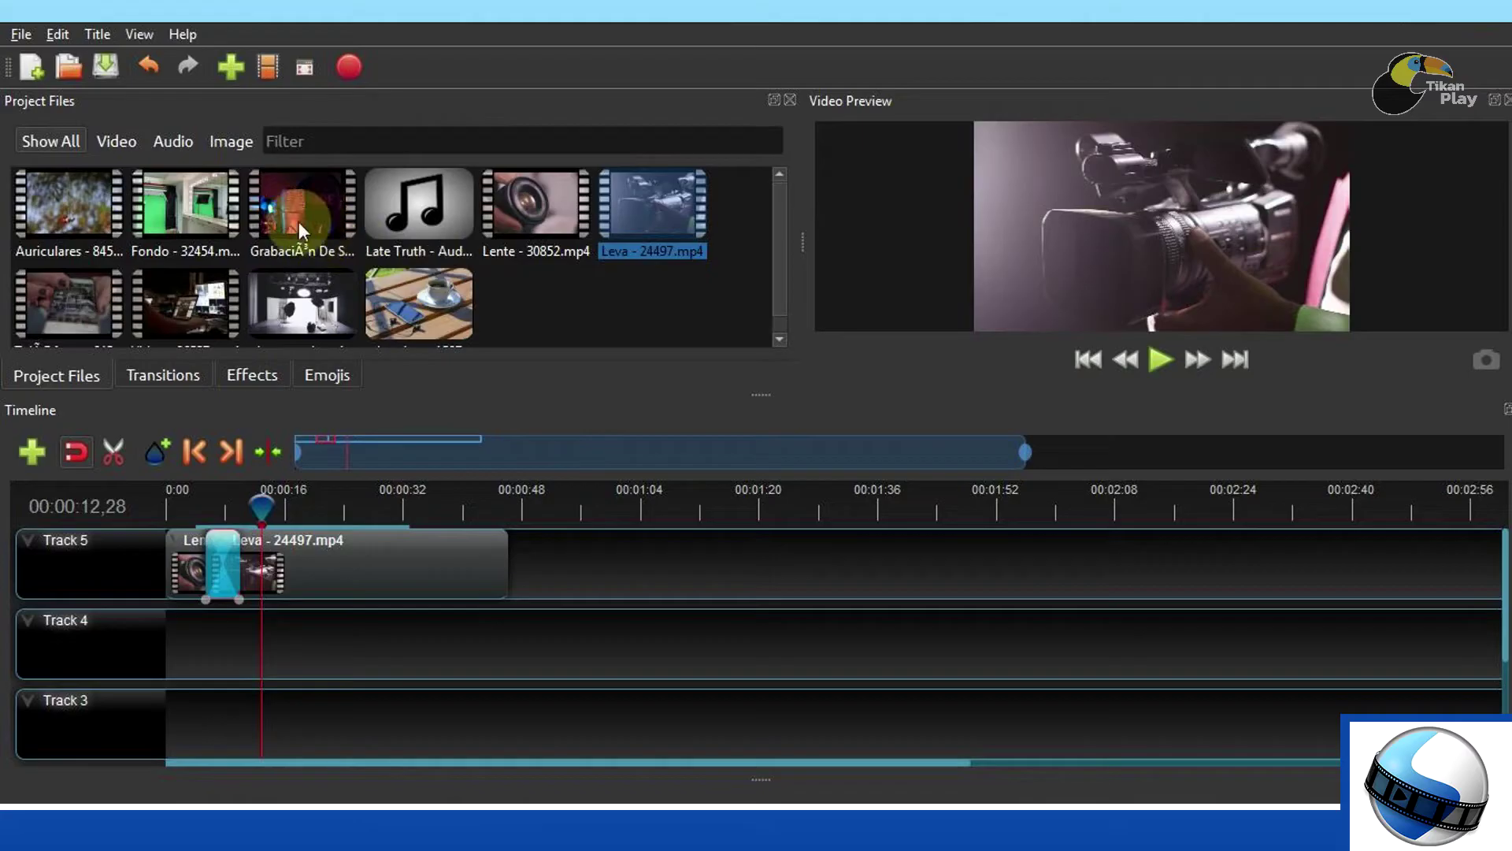
{"action": "left_click", "coordinate": [95, 316]}
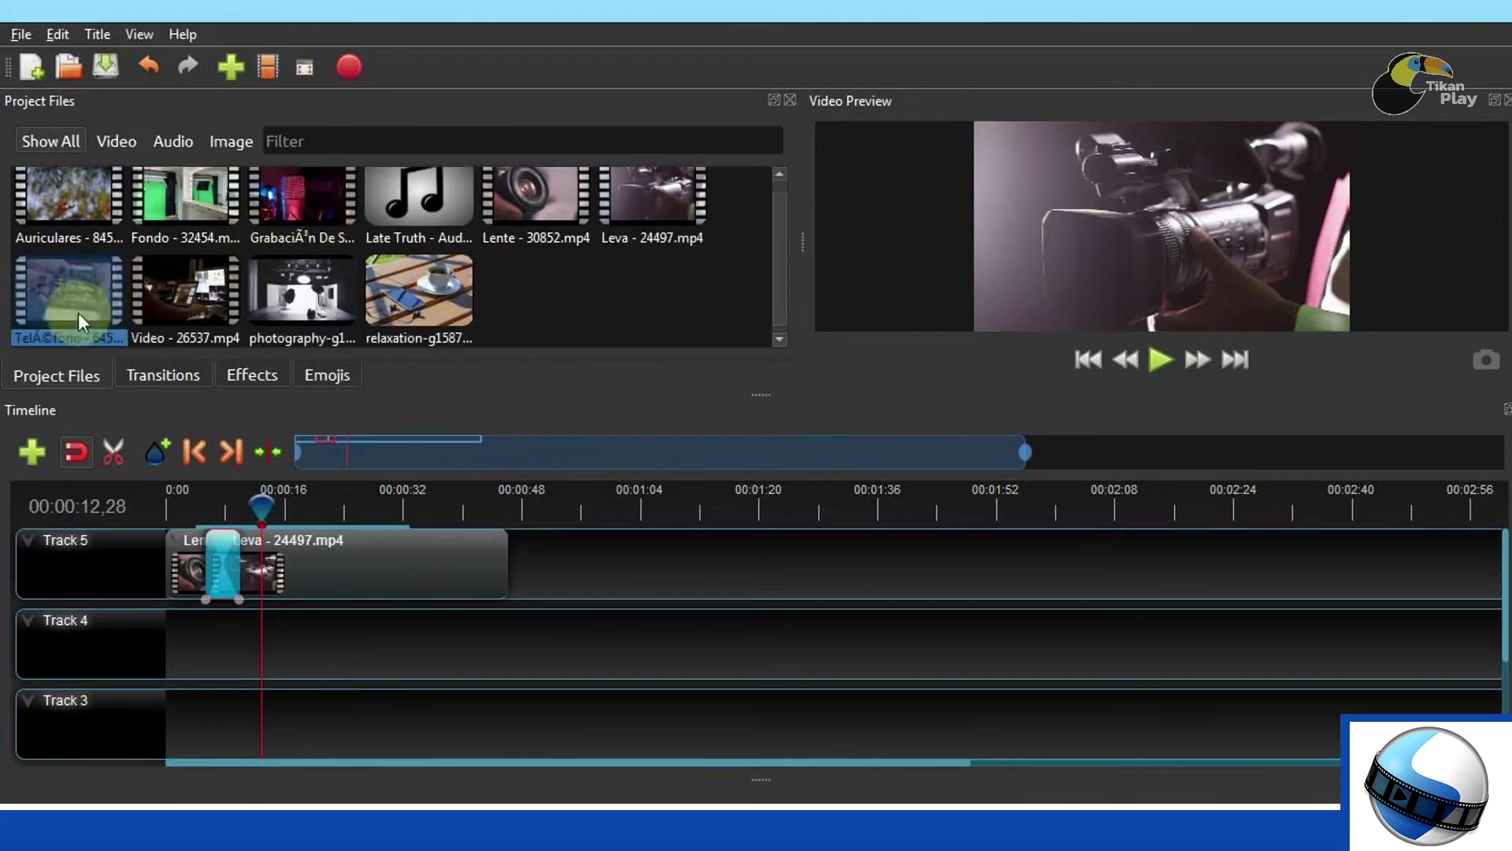
{"action": "mouse_move", "coordinate": [73, 290]}
{"action": "left_mouse_down"}
{"action": "mouse_move", "coordinate": [320, 379]}
{"action": "mouse_move", "coordinate": [731, 565]}
{"action": "left_mouse_up"}
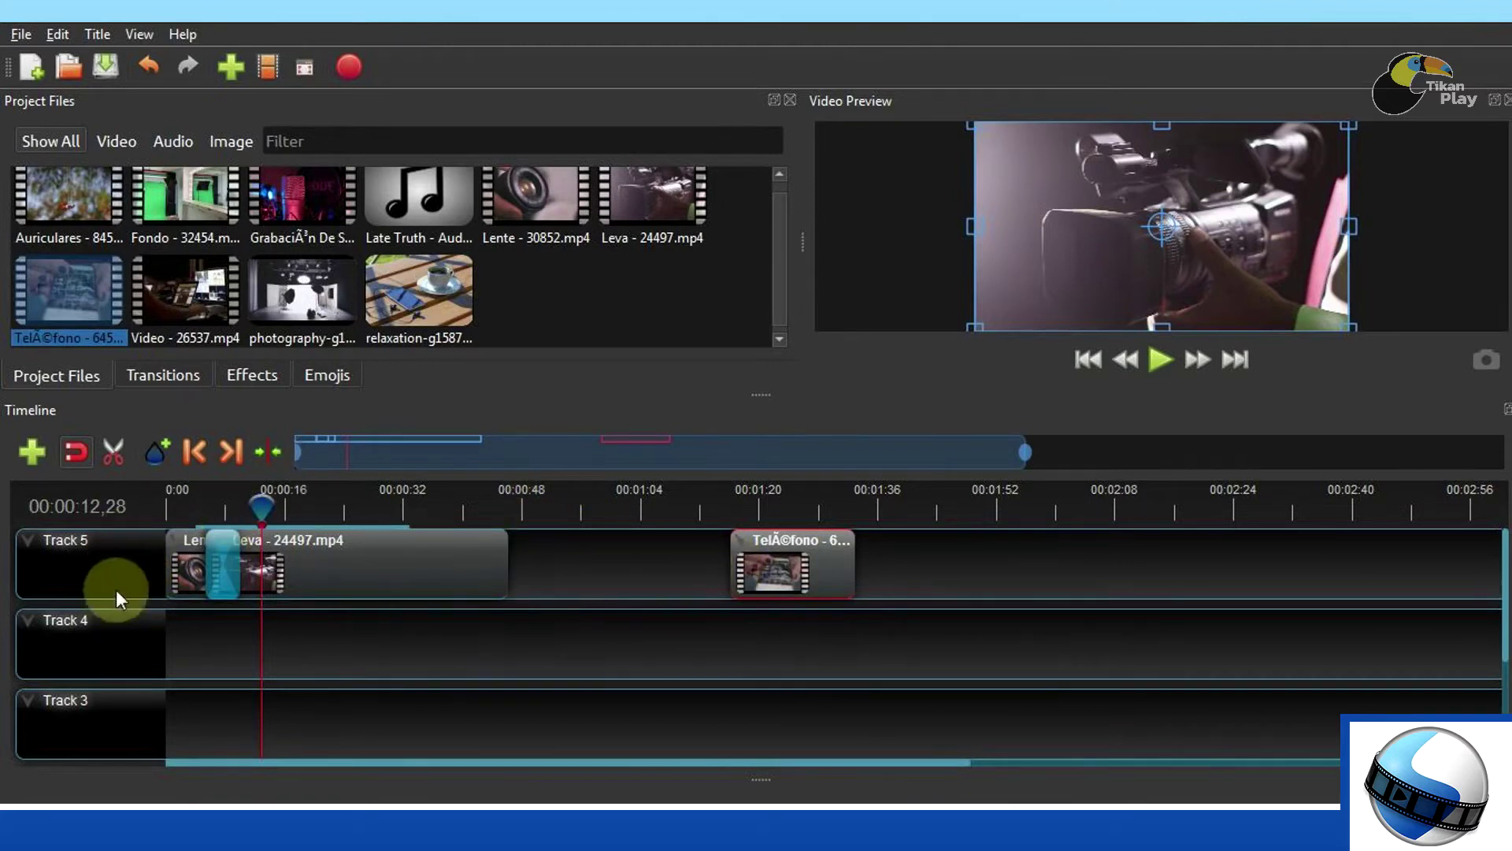
Add a track above Track 5 and move the TelÃ©fono clip onto it, starting at about 15 seconds
{"action": "right_click", "coordinate": [122, 556]}
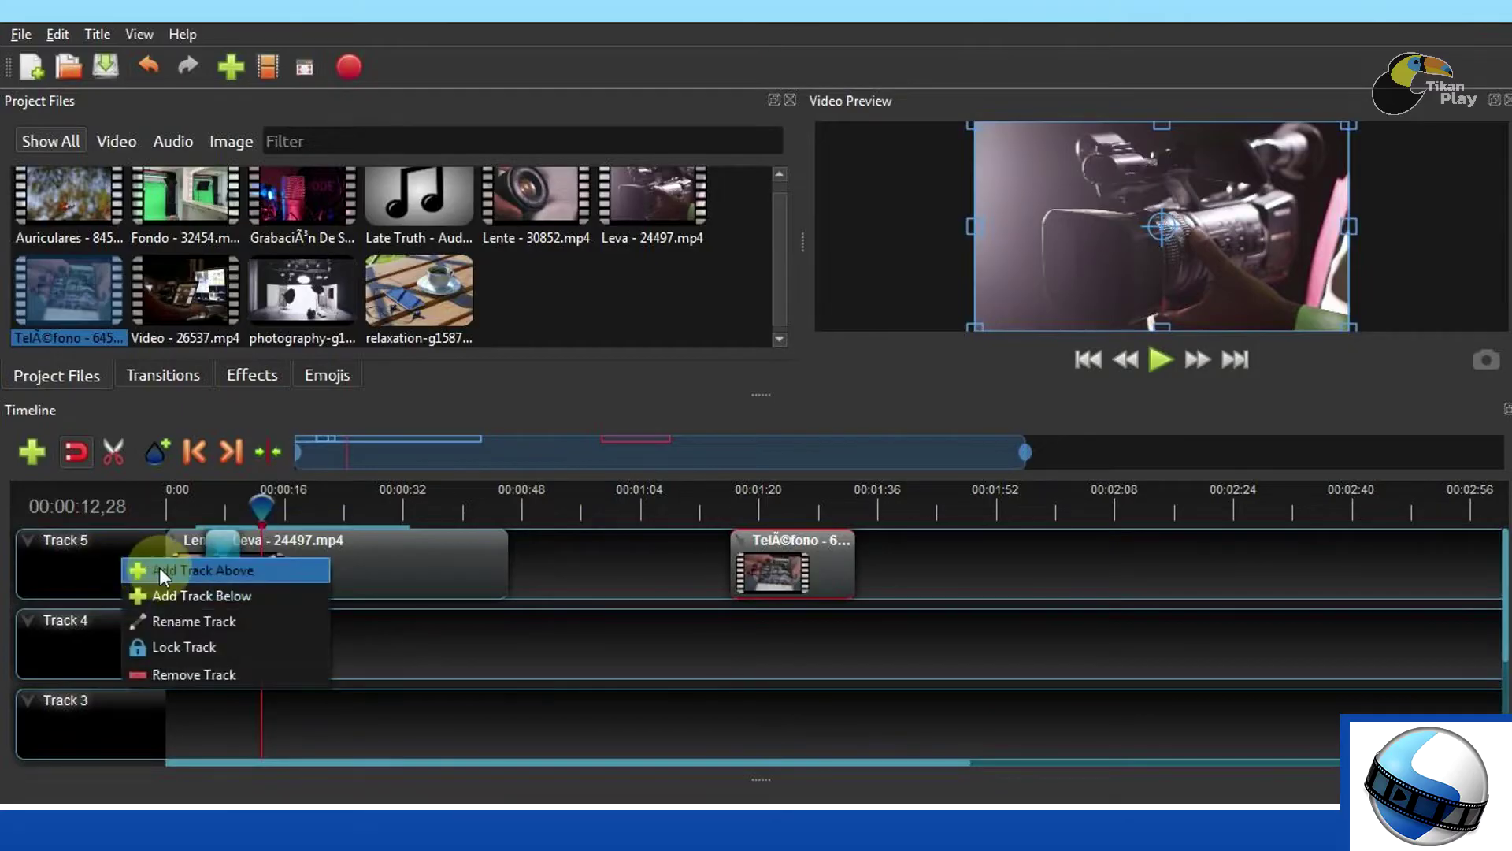
{"action": "left_click", "coordinate": [158, 569]}
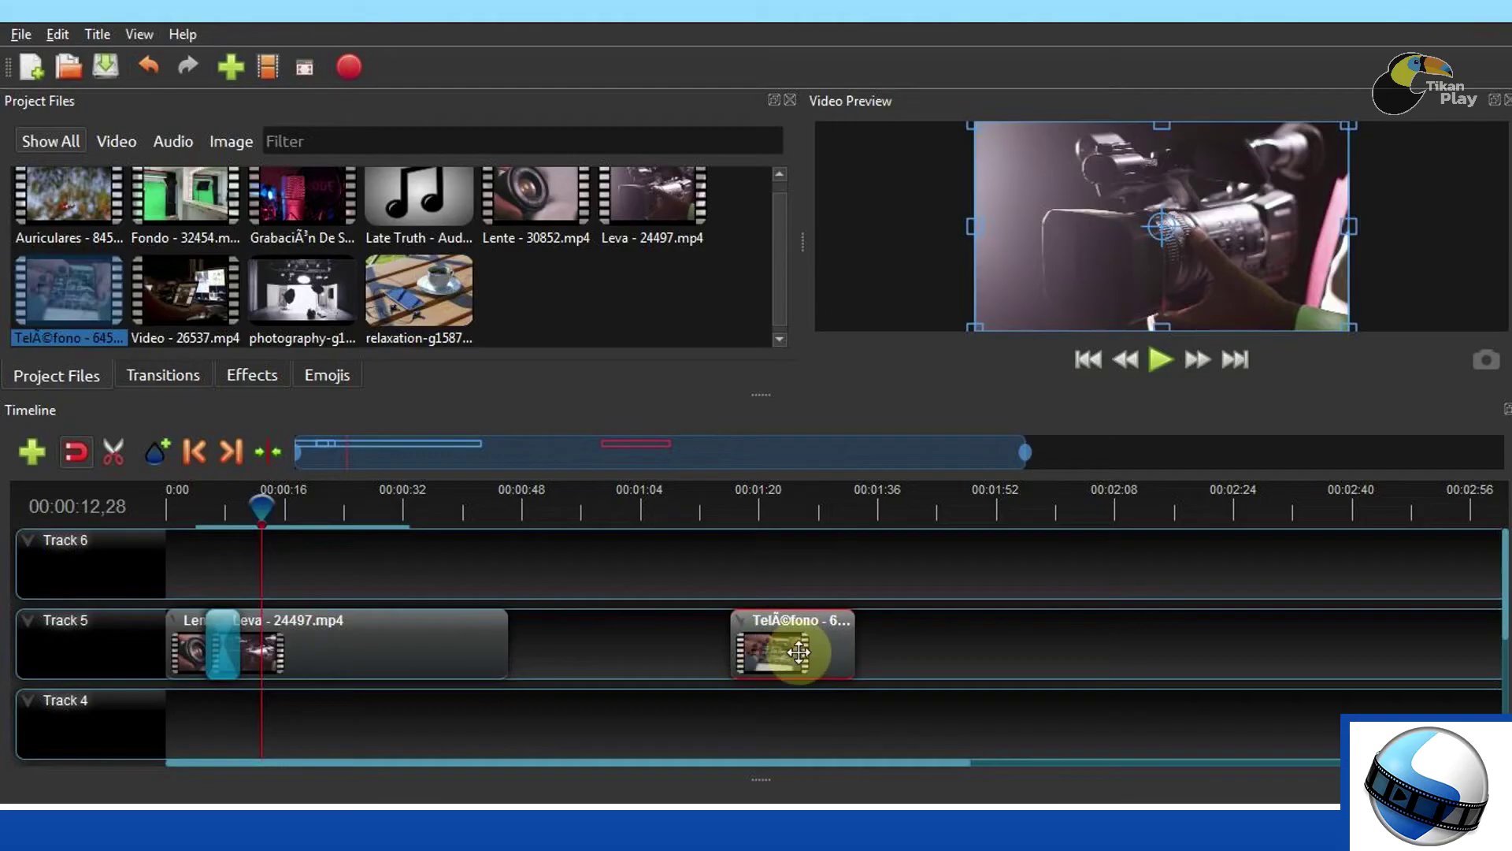
{"action": "left_click_drag", "start_coordinate": [791, 646], "coordinate": [344, 556]}
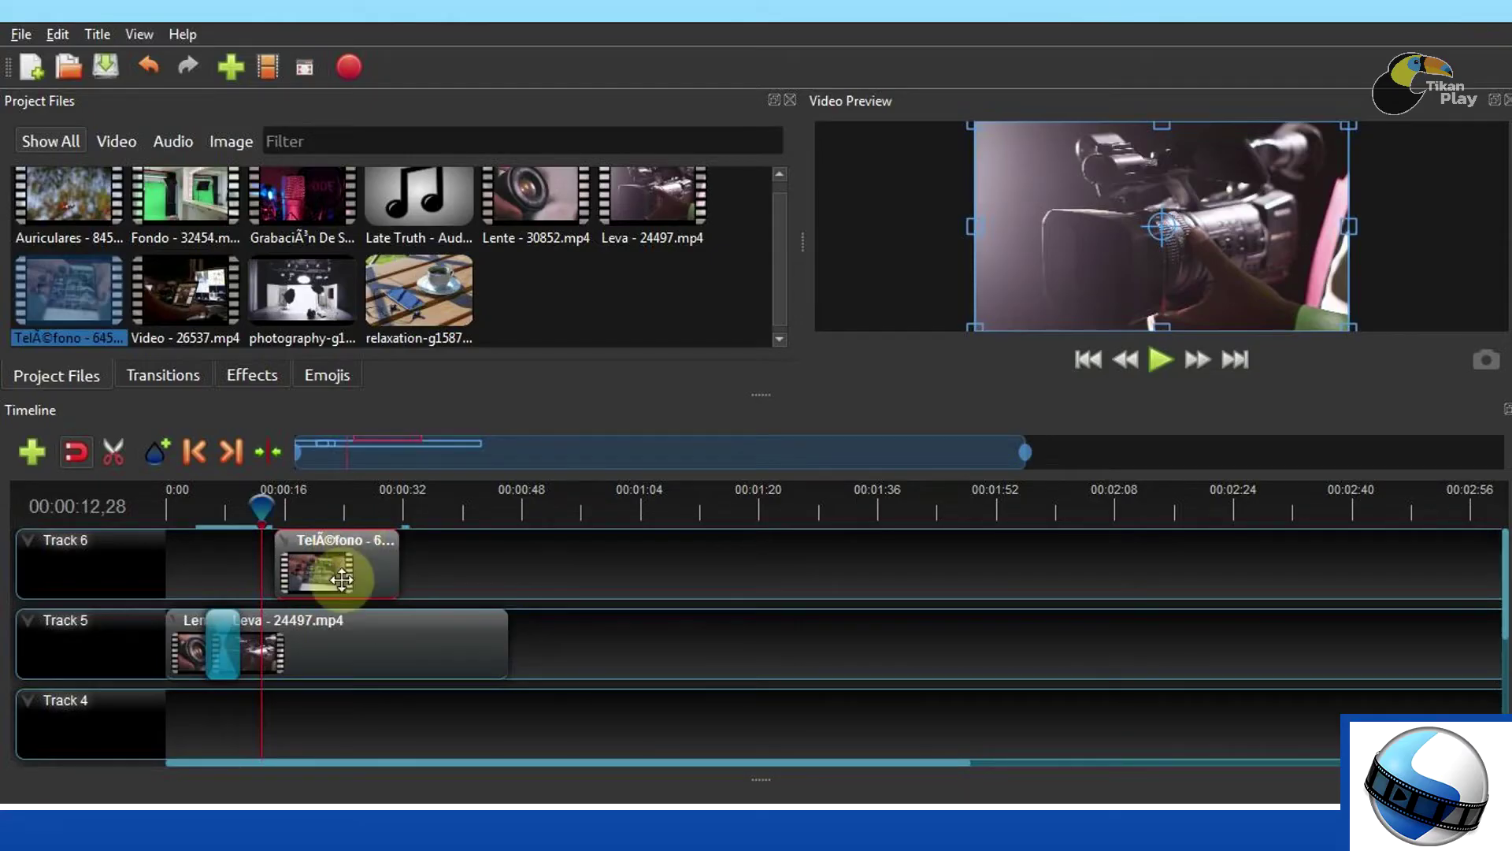
Trim the end of the Leva clip back to about 20 seconds and place a Barr ripple 1 transition at the start of the TelÃ©fono clip
{"action": "left_click", "coordinate": [391, 643]}
{"action": "left_click_drag", "start_coordinate": [503, 651], "coordinate": [315, 660]}
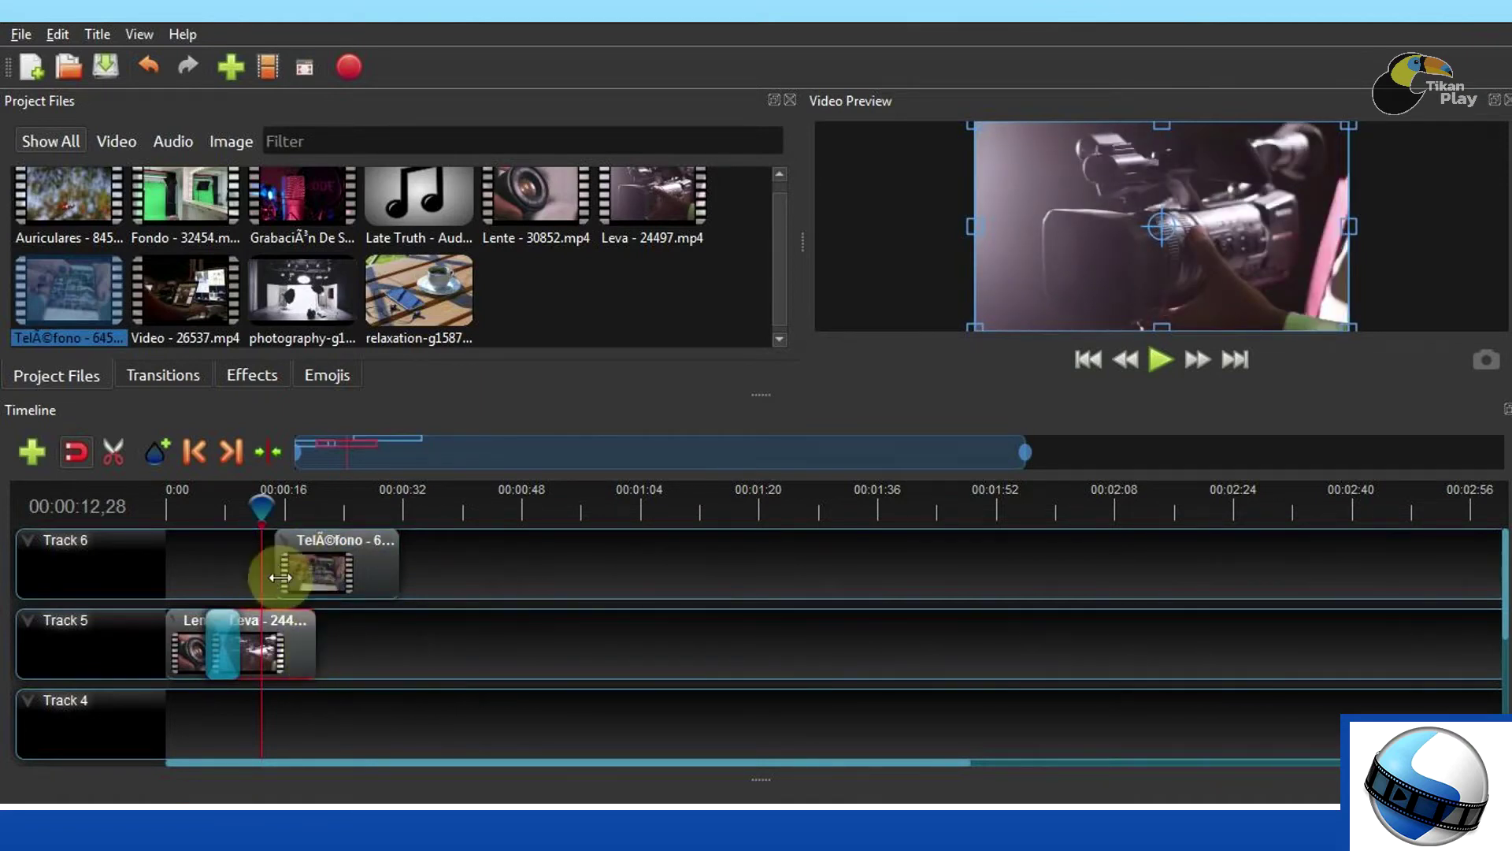
{"action": "left_click", "coordinate": [172, 378]}
{"action": "left_click_drag", "start_coordinate": [410, 315], "coordinate": [269, 571]}
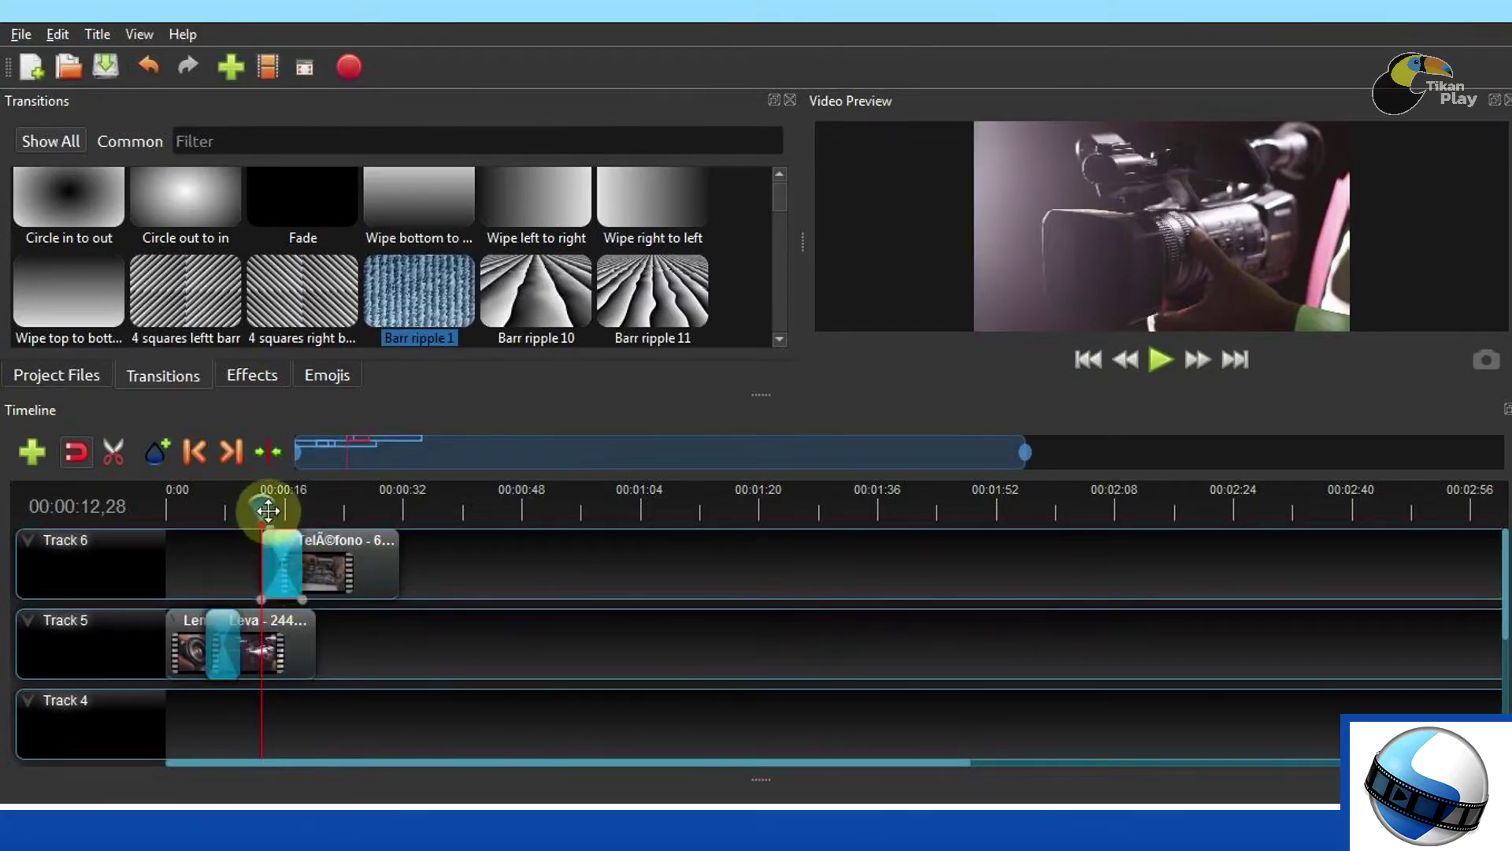
Play the timeline from about 10 seconds to preview the transition from Leva into the TelÃ©fono clip
{"action": "left_click_drag", "start_coordinate": [267, 503], "coordinate": [246, 510]}
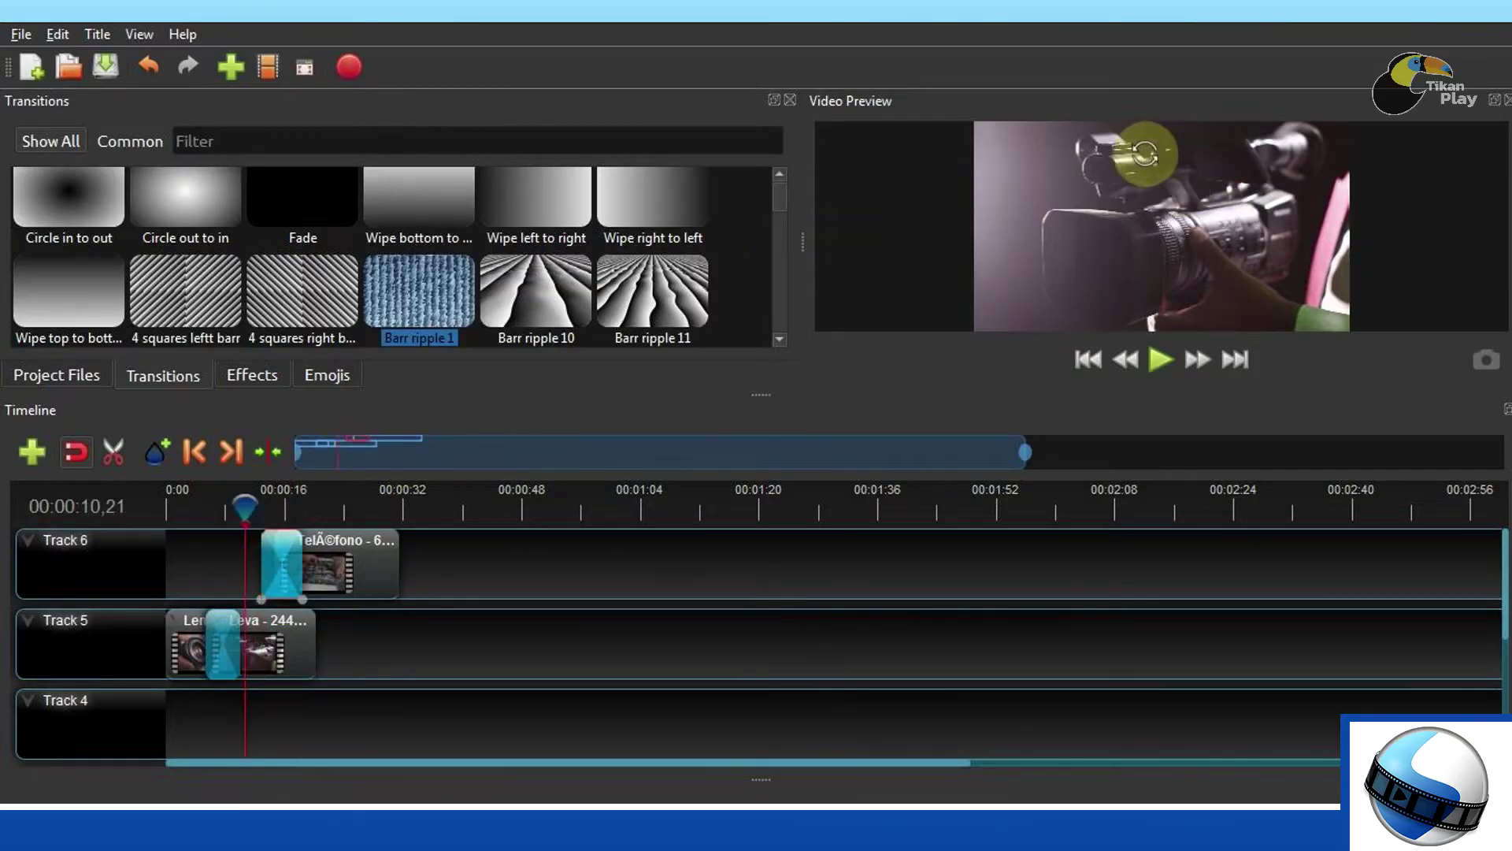
{"action": "left_click", "coordinate": [1165, 359]}
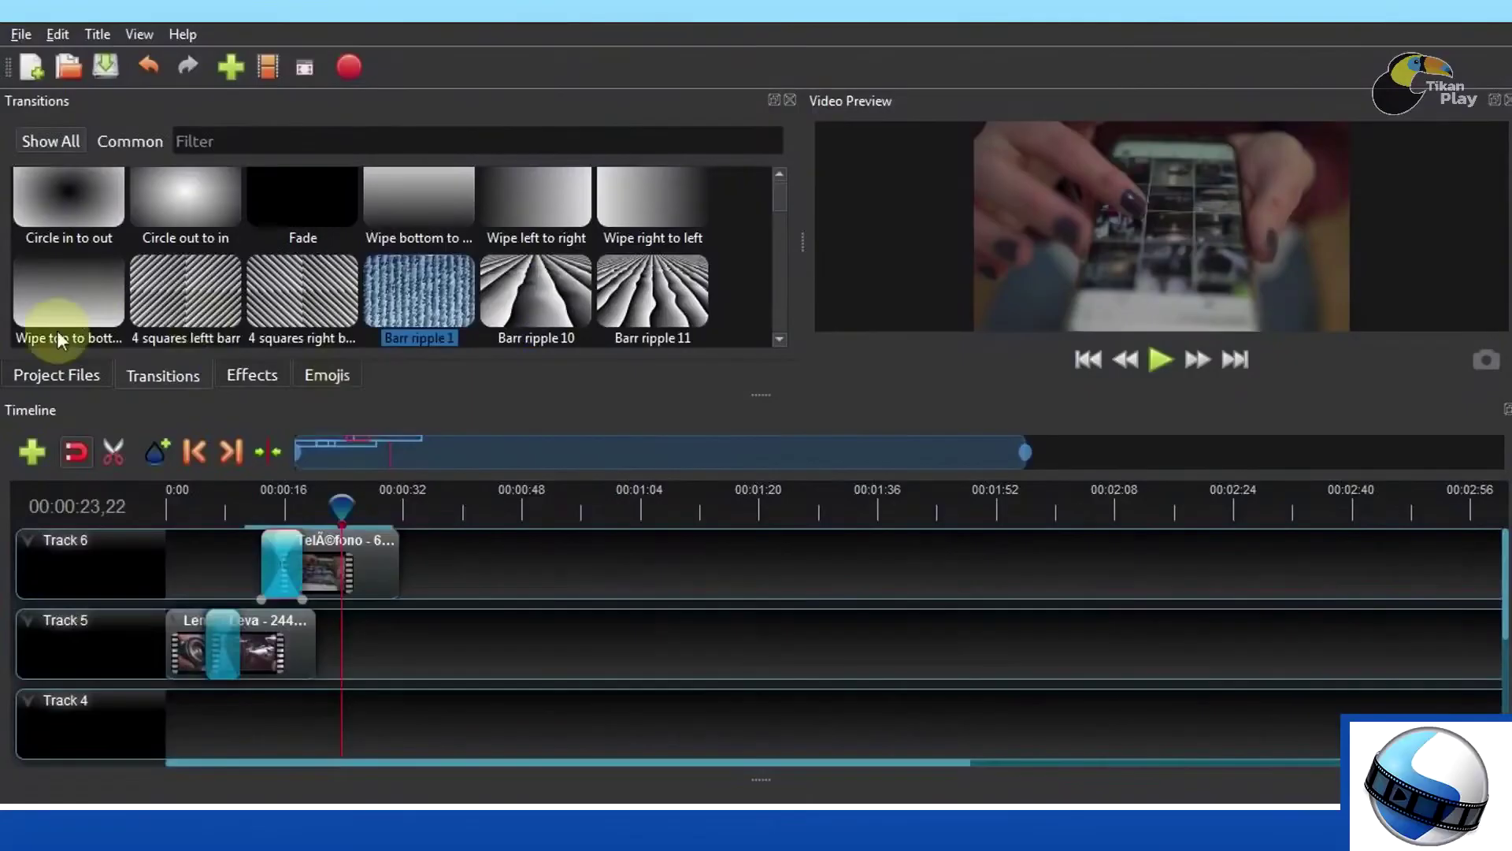
Create a new title from the Gold 1 template with "Hola" as its text line
{"action": "left_click", "coordinate": [63, 376]}
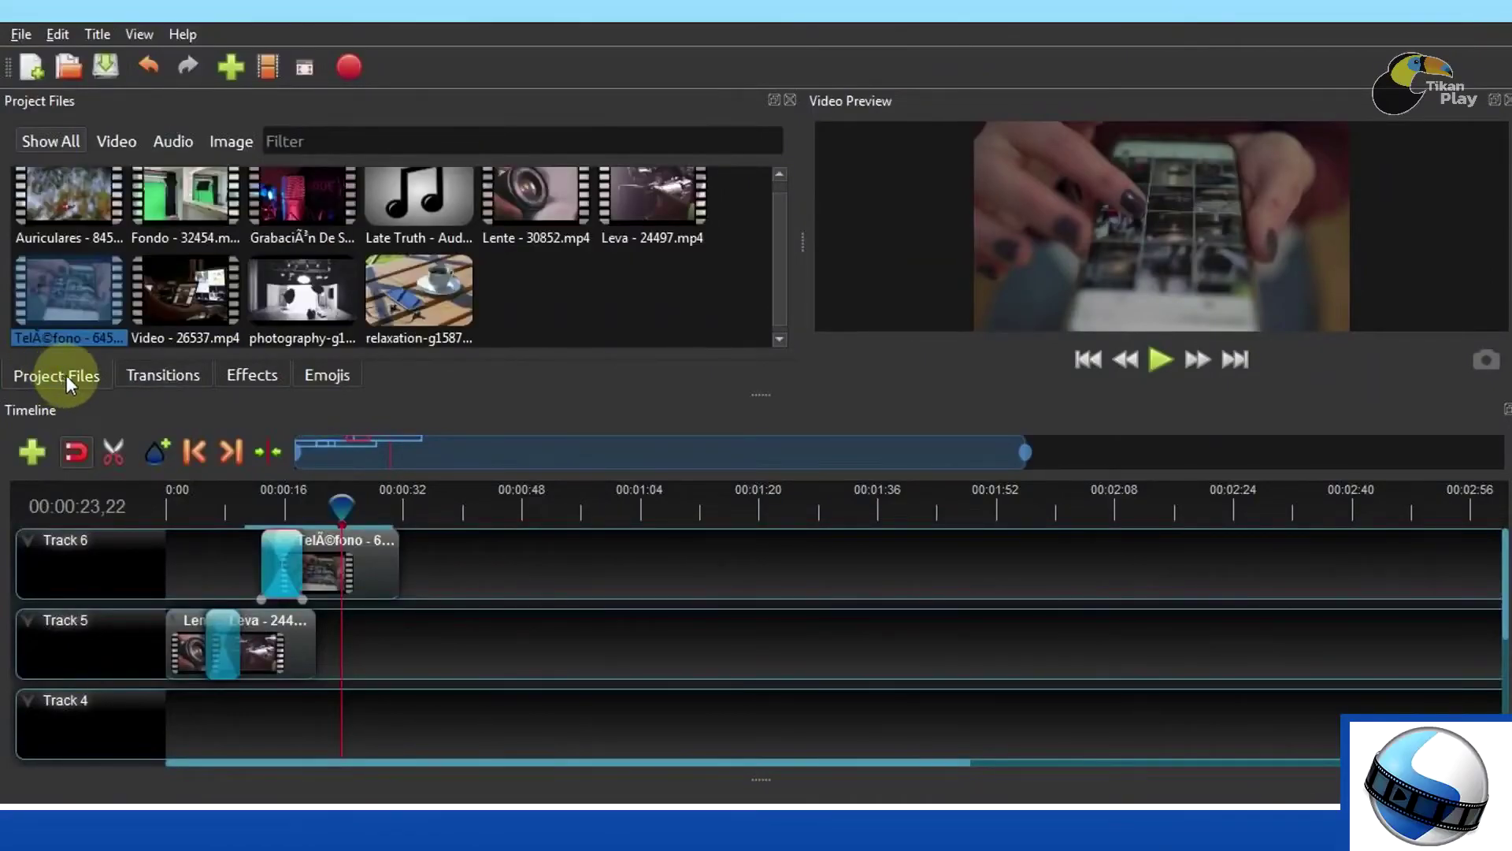
{"action": "left_click", "coordinate": [96, 34]}
{"action": "left_click", "coordinate": [125, 59]}
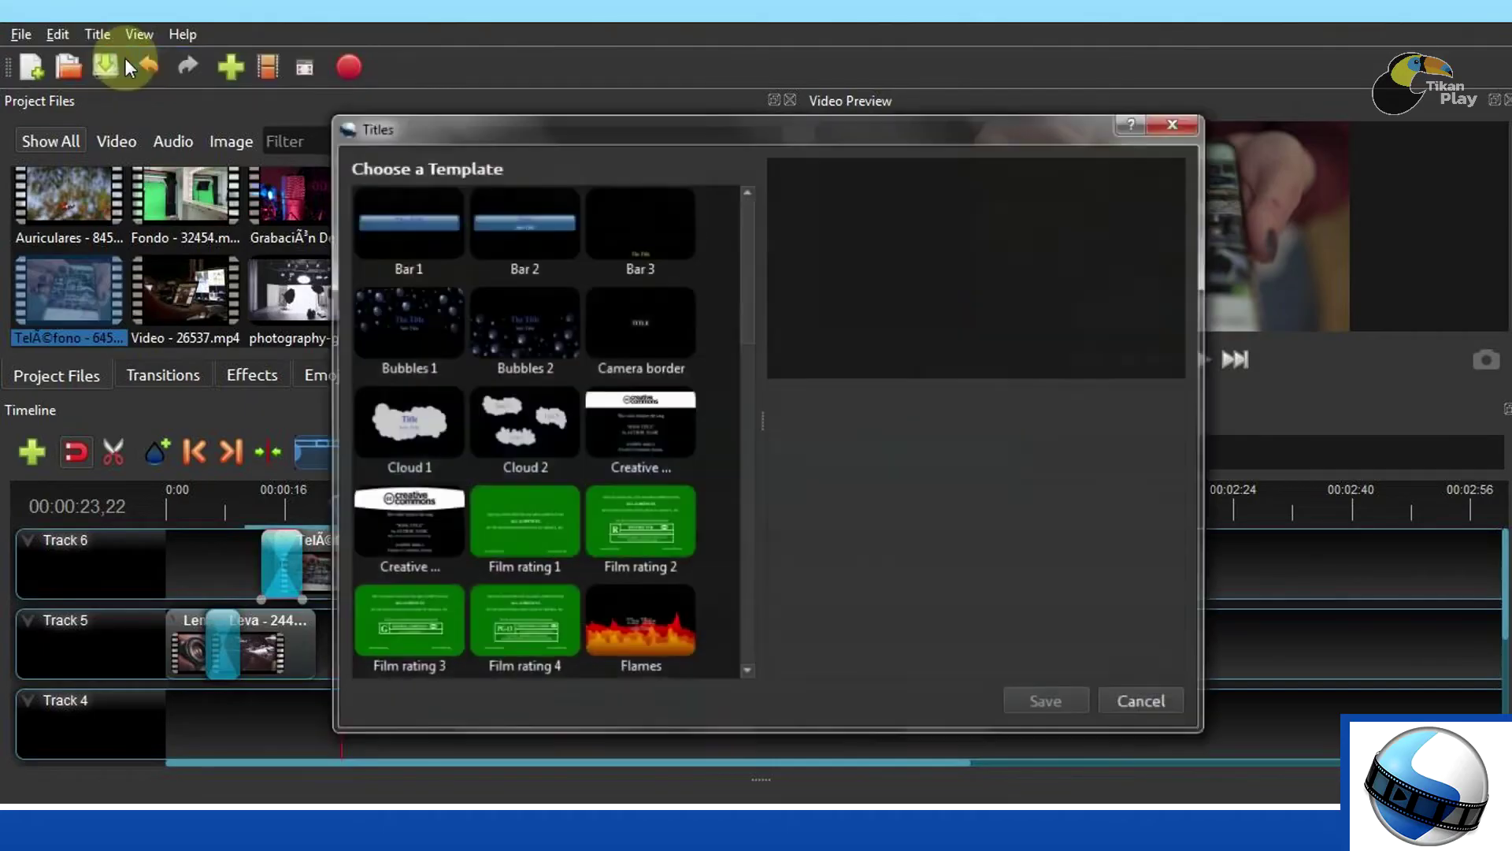
{"action": "mouse_move", "coordinate": [725, 222]}
{"action": "left_mouse_down"}
{"action": "mouse_move", "coordinate": [736, 470]}
{"action": "mouse_move", "coordinate": [739, 218]}
{"action": "left_mouse_up"}
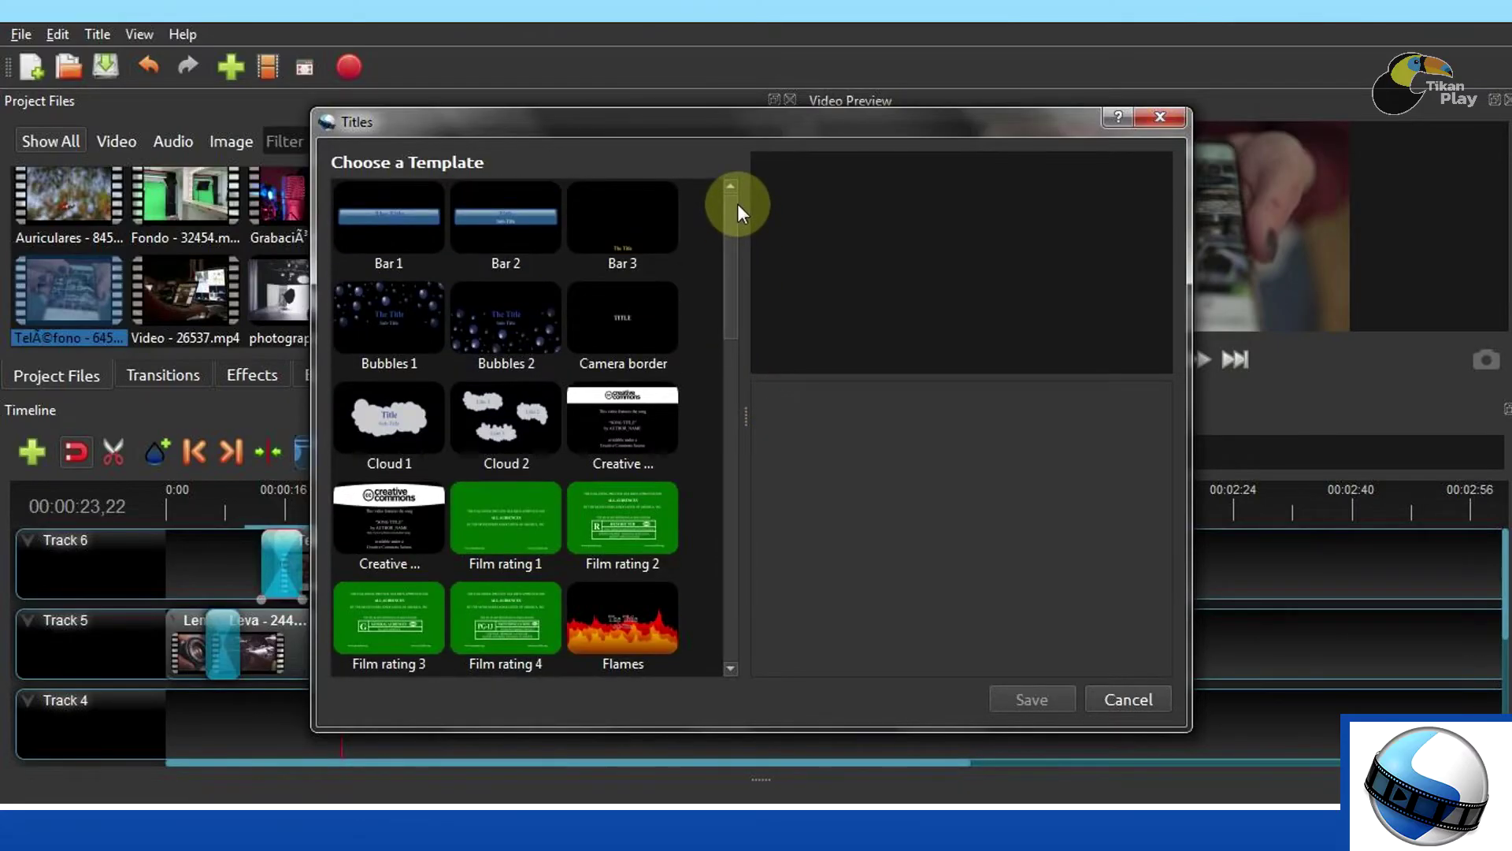
{"action": "left_click_drag", "start_coordinate": [737, 203], "coordinate": [735, 327]}
{"action": "left_click_drag", "start_coordinate": [728, 437], "coordinate": [739, 499]}
{"action": "left_click", "coordinate": [389, 197]}
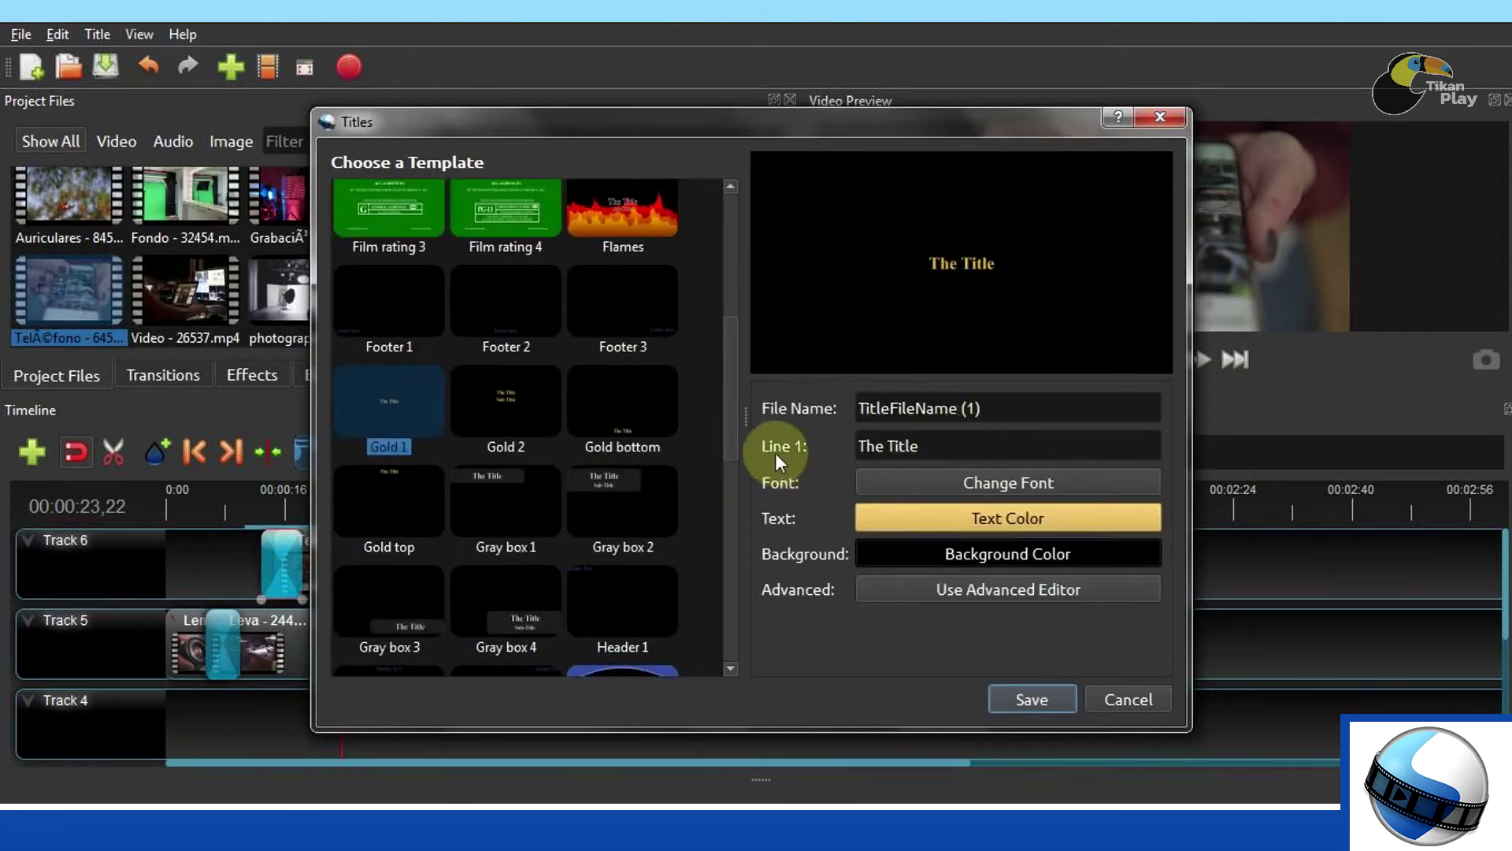
{"action": "left_click_drag", "start_coordinate": [977, 448], "coordinate": [861, 449]}
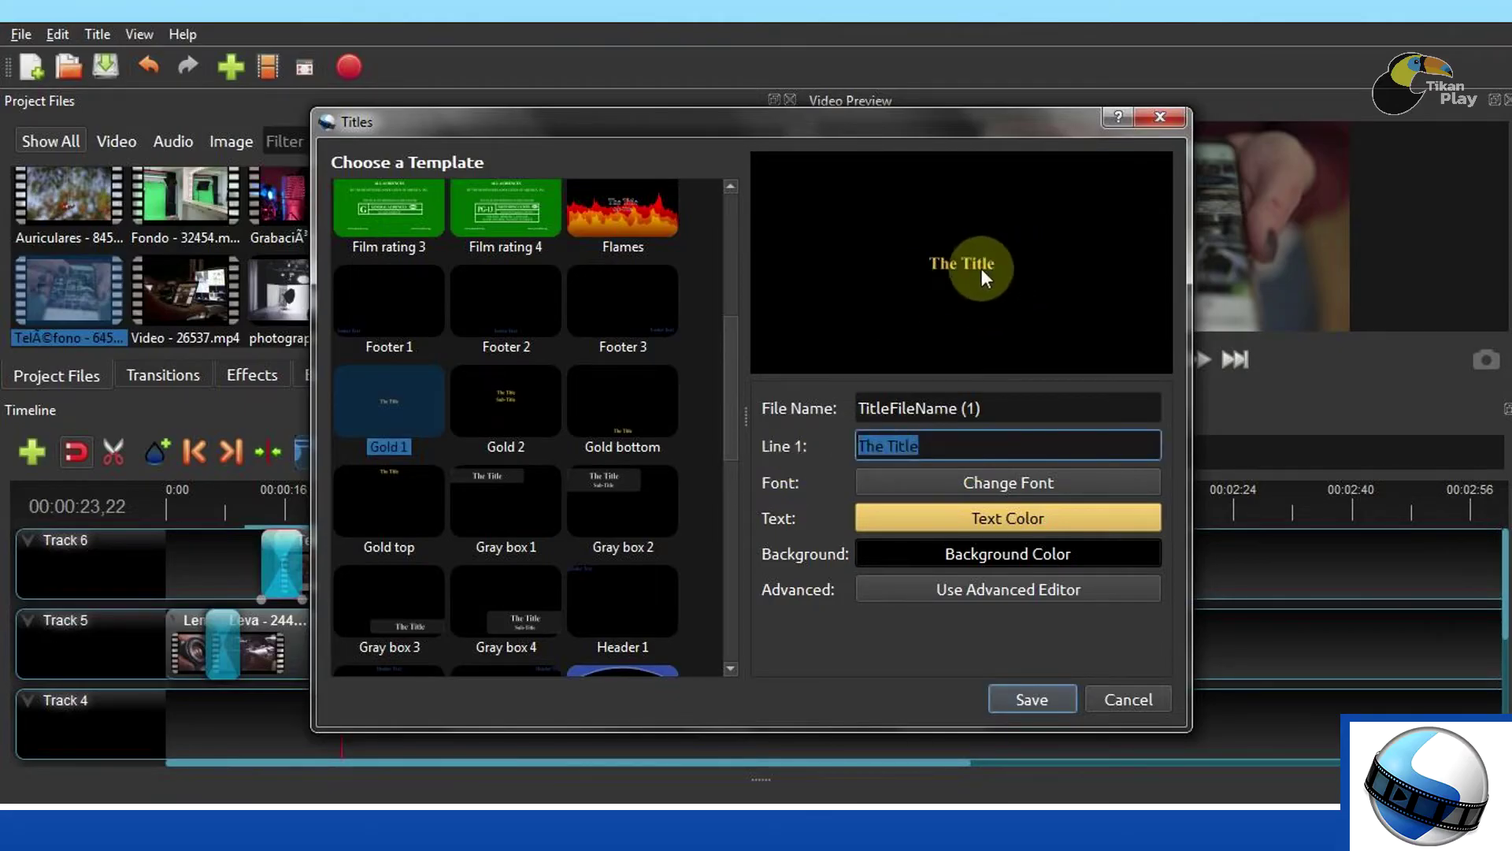
{"action": "type", "text": "Hola"}
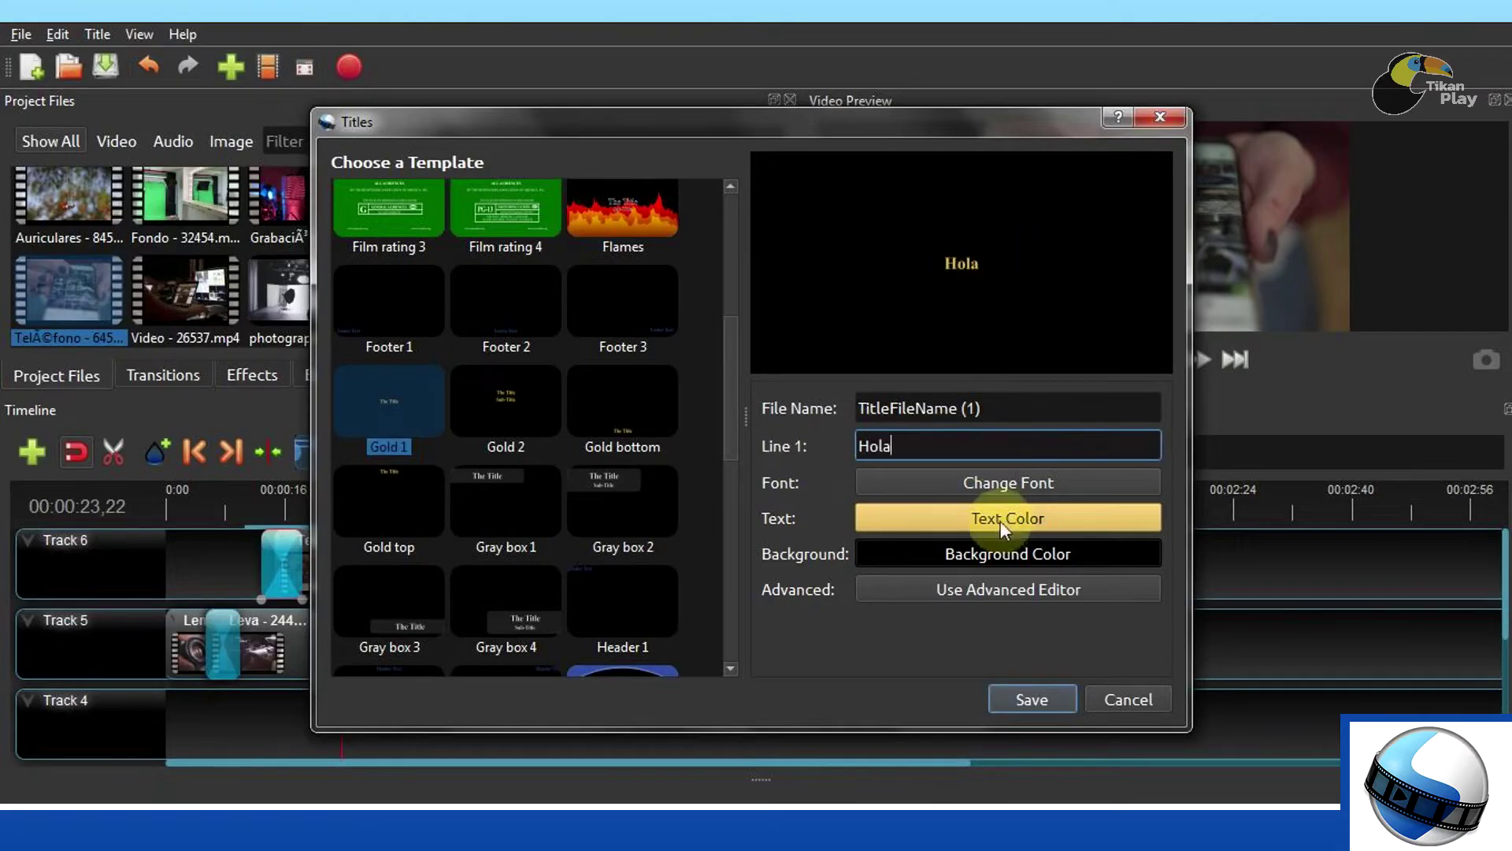
Set the Hola title's text color to white
{"action": "left_click", "coordinate": [1013, 519]}
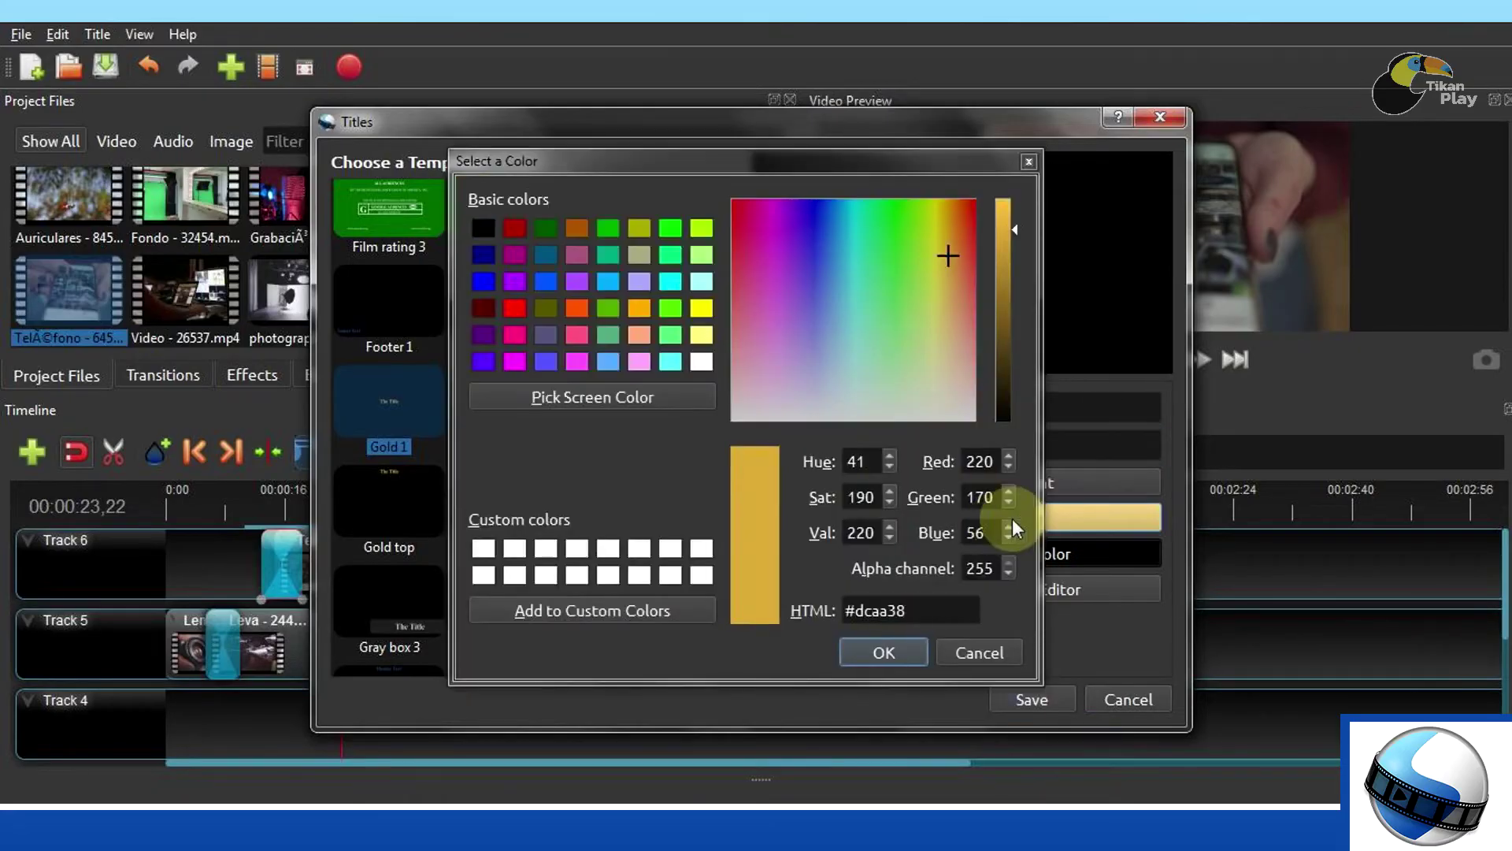
{"action": "left_click", "coordinate": [700, 549]}
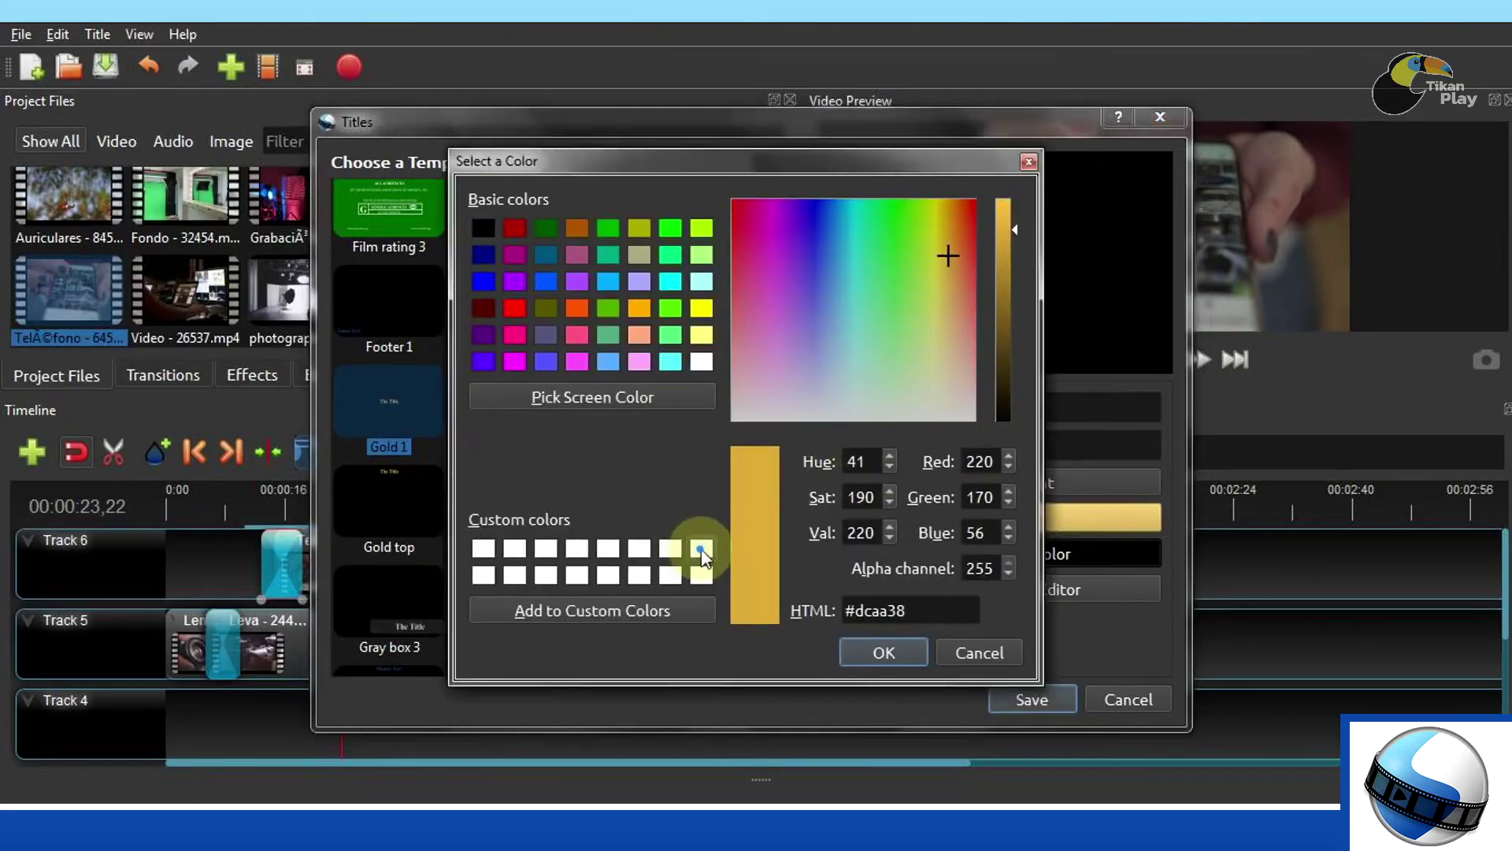
{"action": "left_click", "coordinate": [884, 652]}
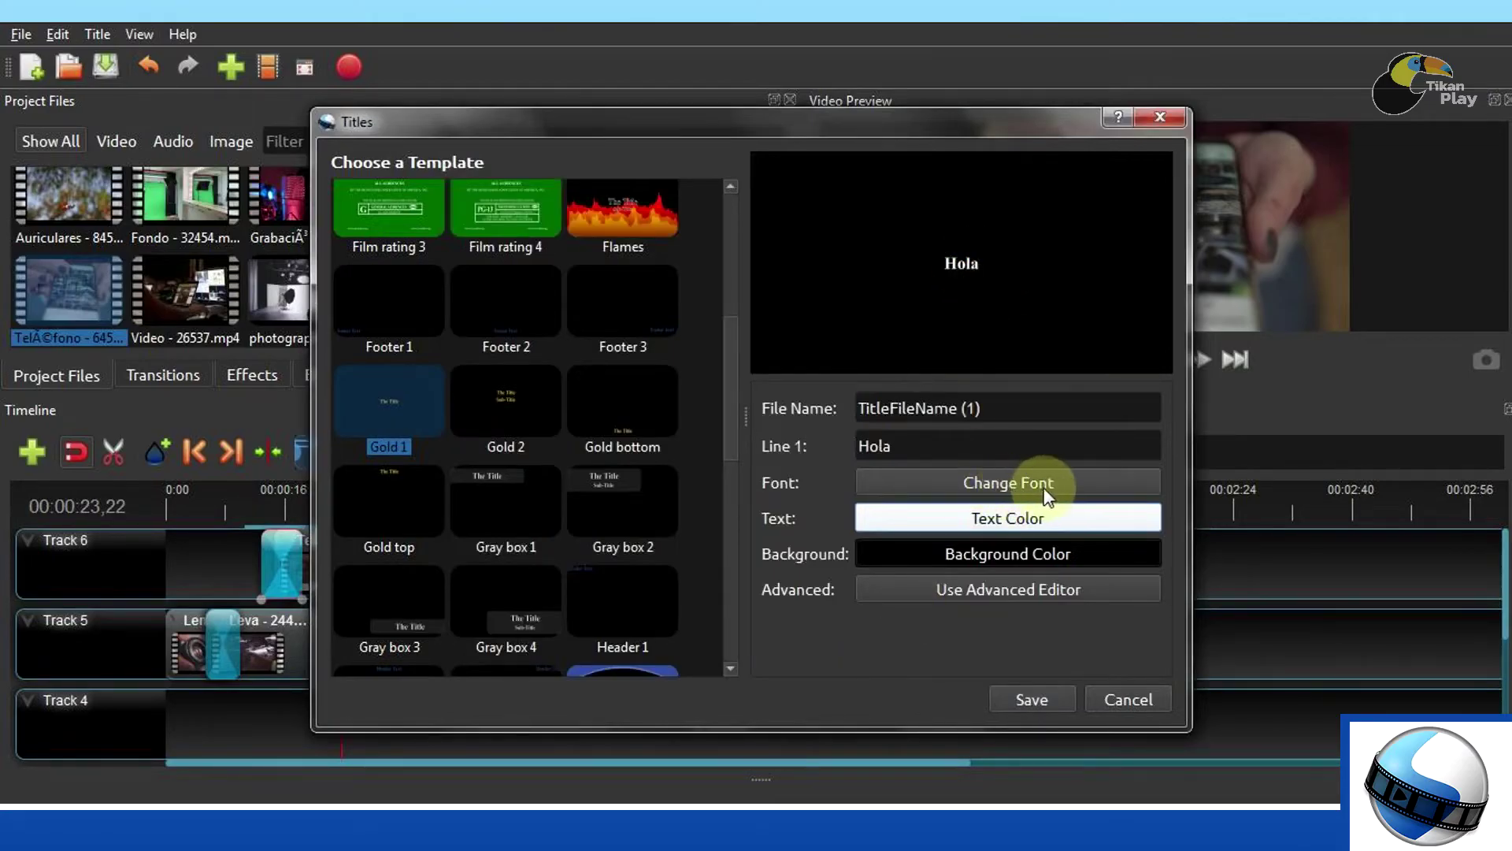
Change the title's font to Kanit Regular and save the title into the project files
{"action": "left_click", "coordinate": [1004, 480]}
{"action": "mouse_move", "coordinate": [758, 338]}
{"action": "left_mouse_down"}
{"action": "mouse_move", "coordinate": [753, 350]}
{"action": "mouse_move", "coordinate": [750, 320]}
{"action": "left_mouse_up"}
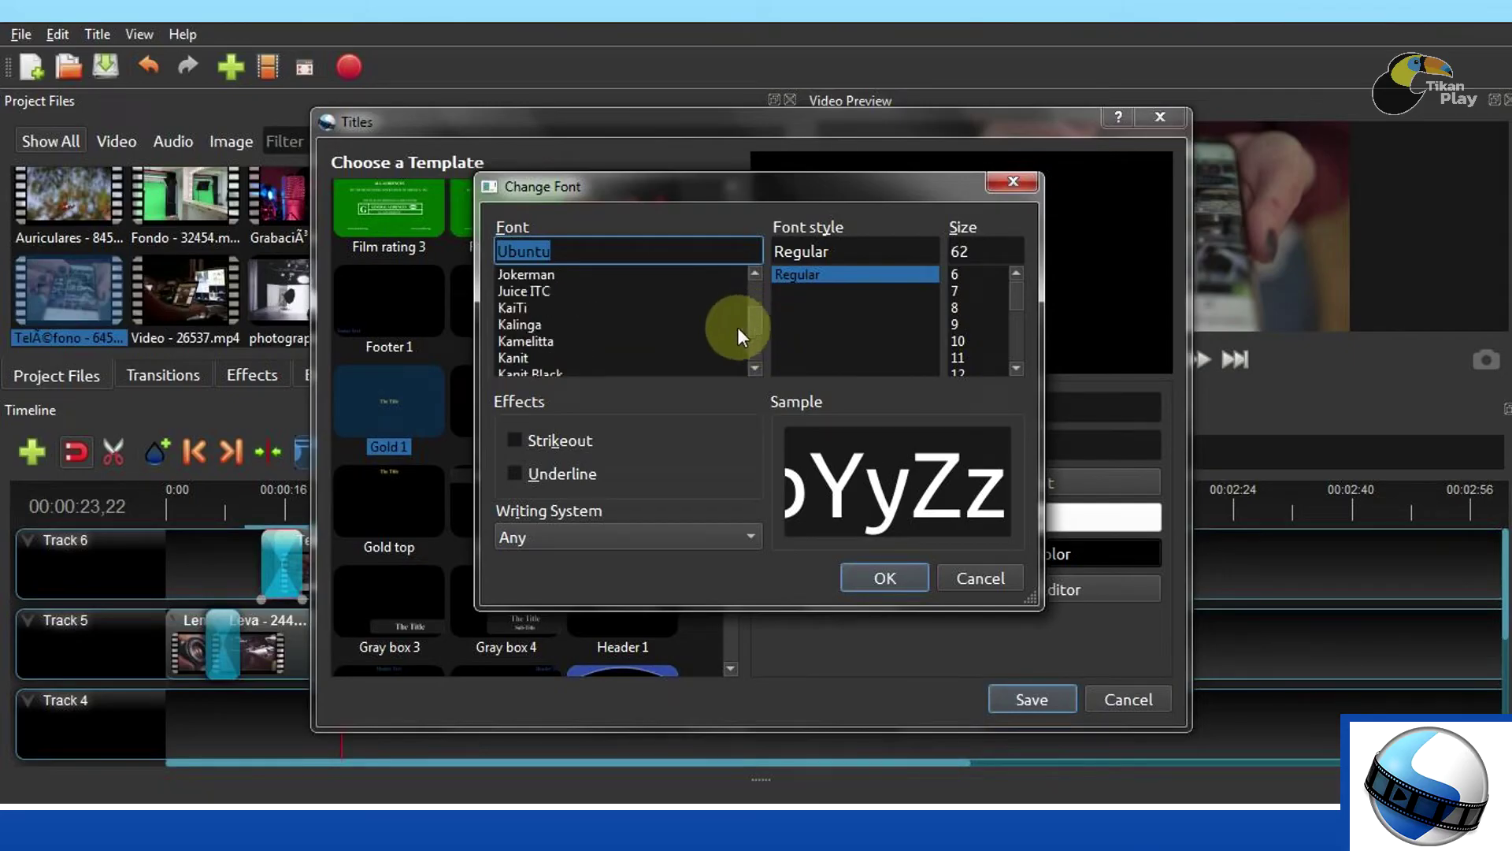
{"action": "left_click", "coordinate": [526, 359]}
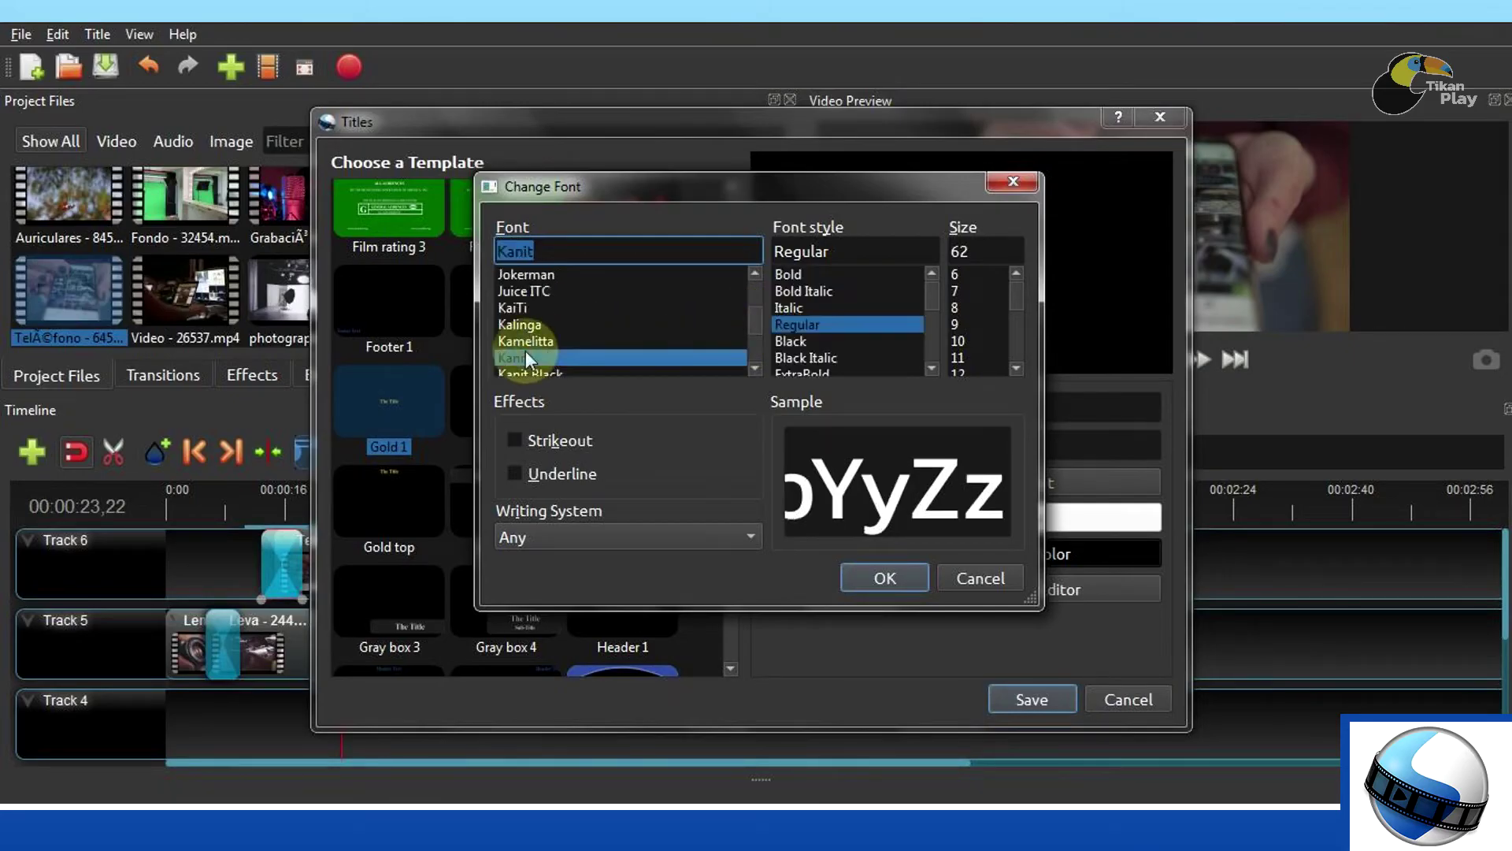
{"action": "left_click", "coordinate": [933, 289]}
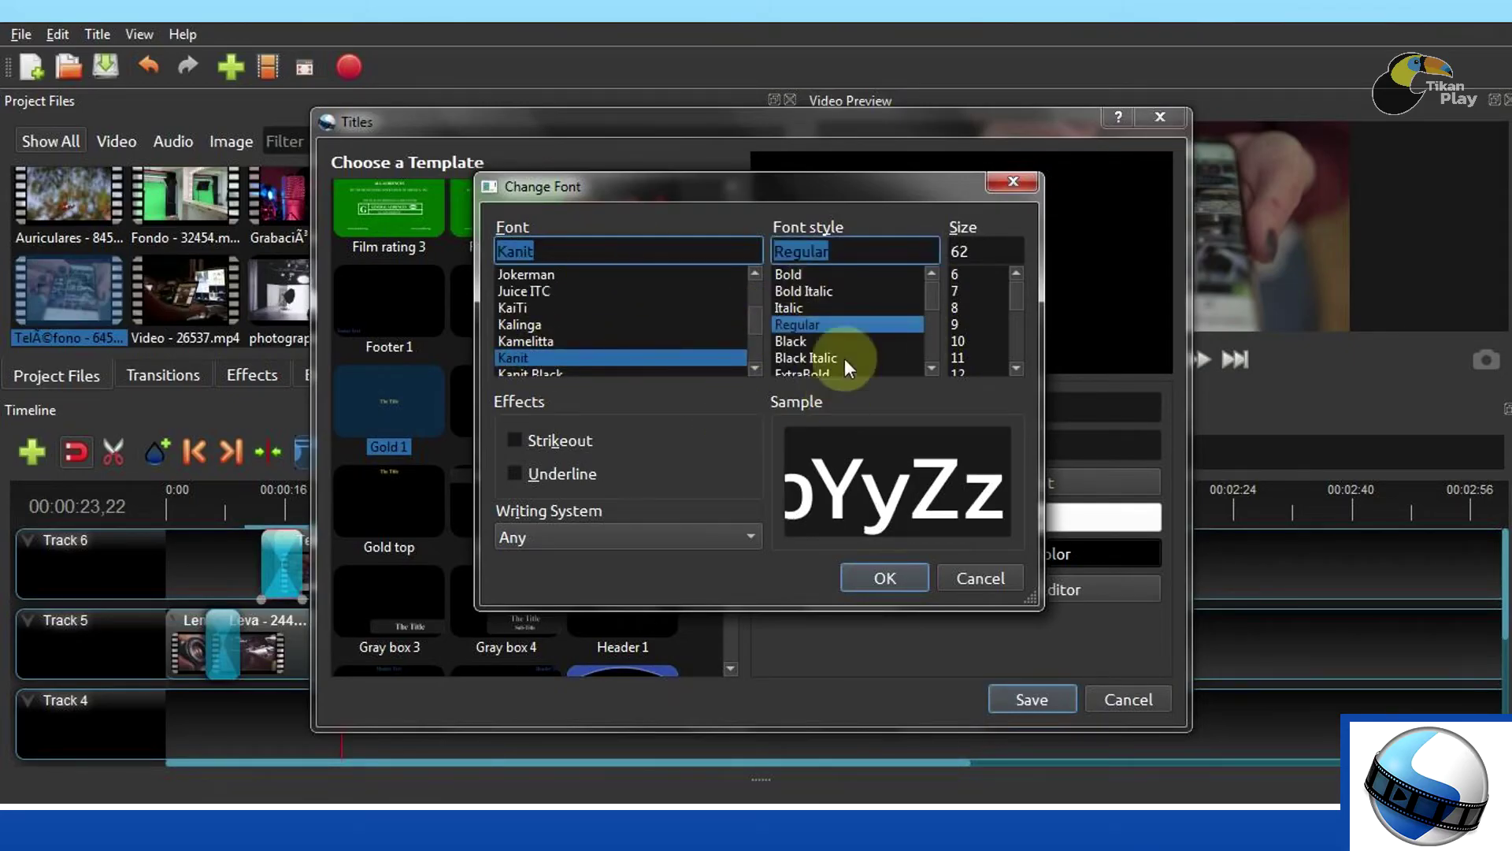
{"action": "left_click", "coordinate": [884, 581]}
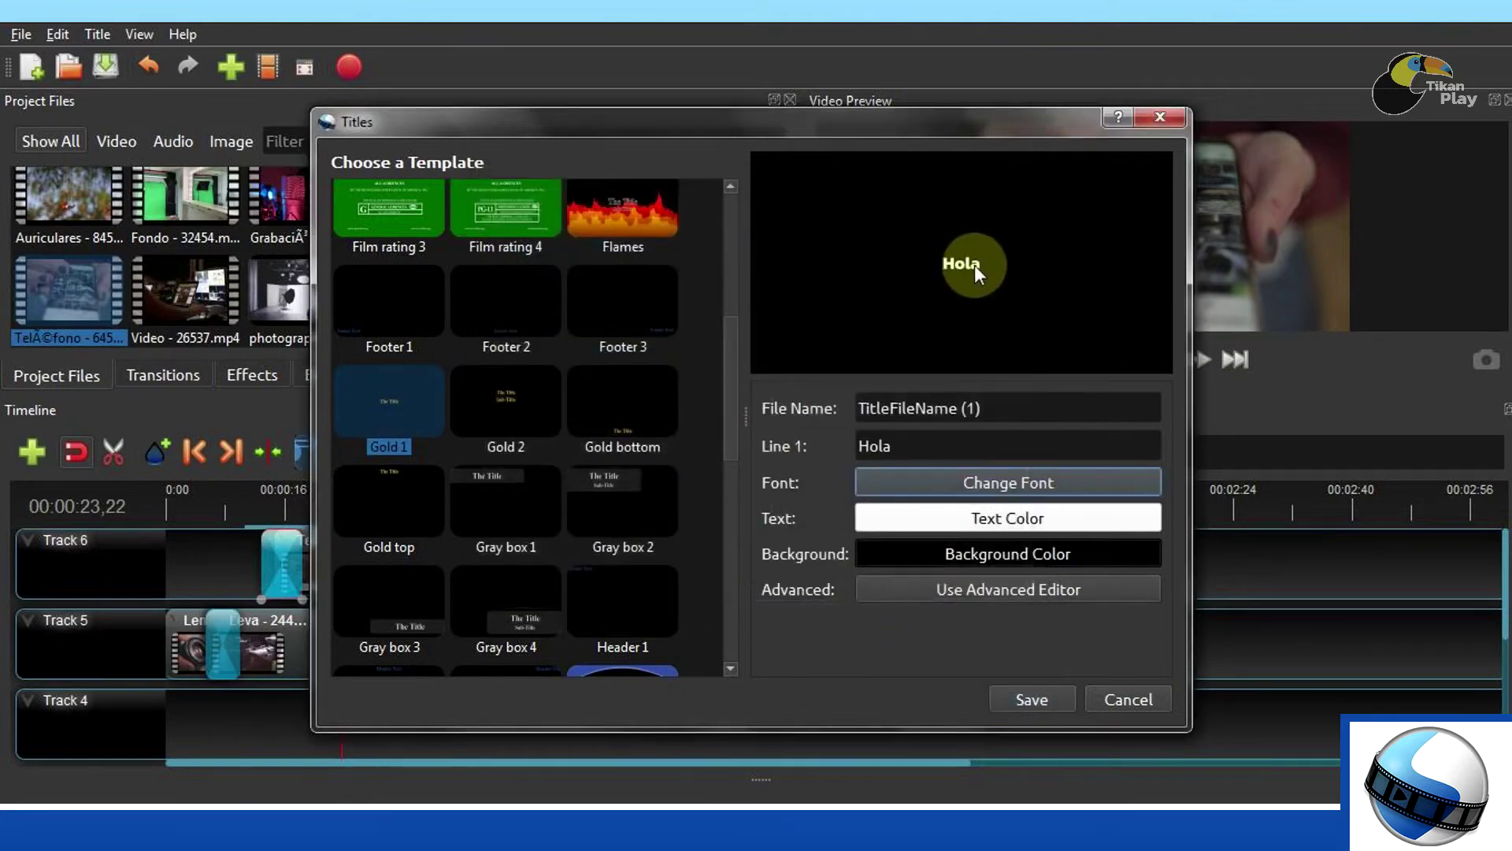
{"action": "left_click", "coordinate": [1035, 702]}
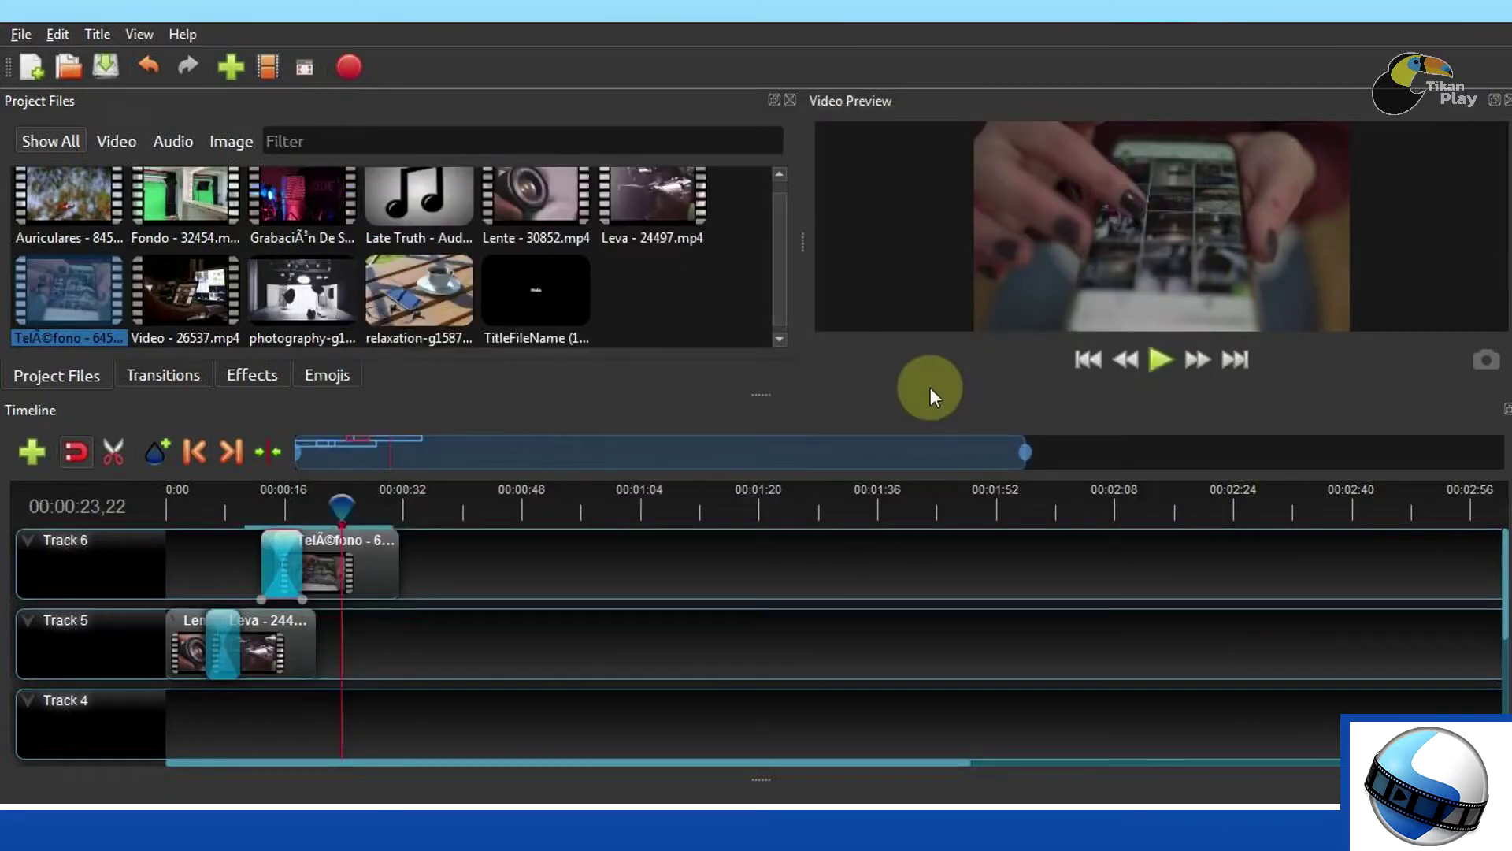
Add a new track above Track 6 and place the Hola title at the very start of it
{"action": "left_click", "coordinate": [559, 291]}
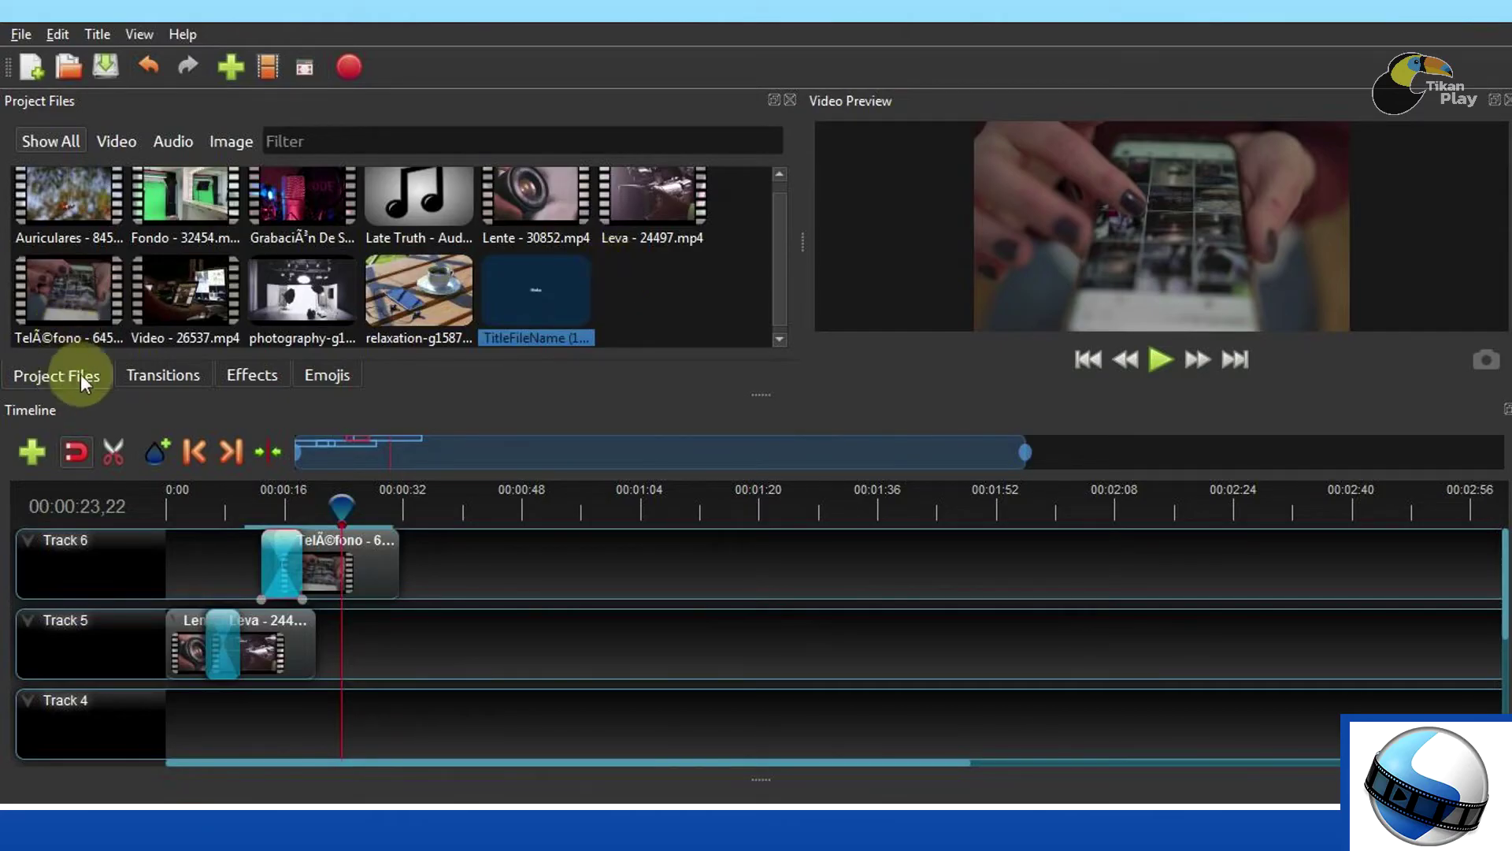
{"action": "left_click_drag", "start_coordinate": [515, 278], "coordinate": [641, 566]}
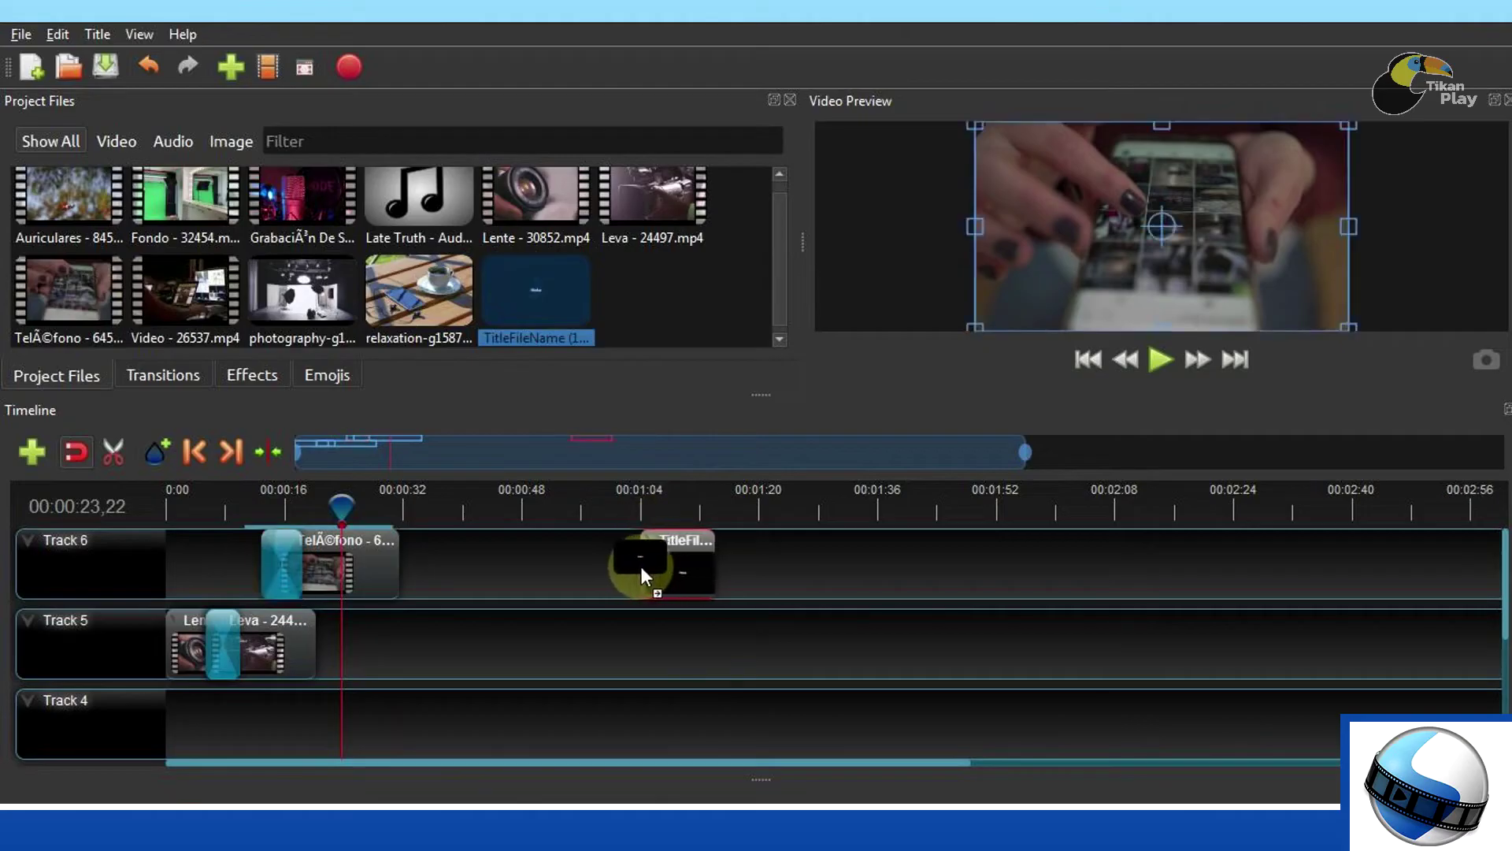
{"action": "right_click", "coordinate": [135, 559]}
{"action": "left_click", "coordinate": [164, 569]}
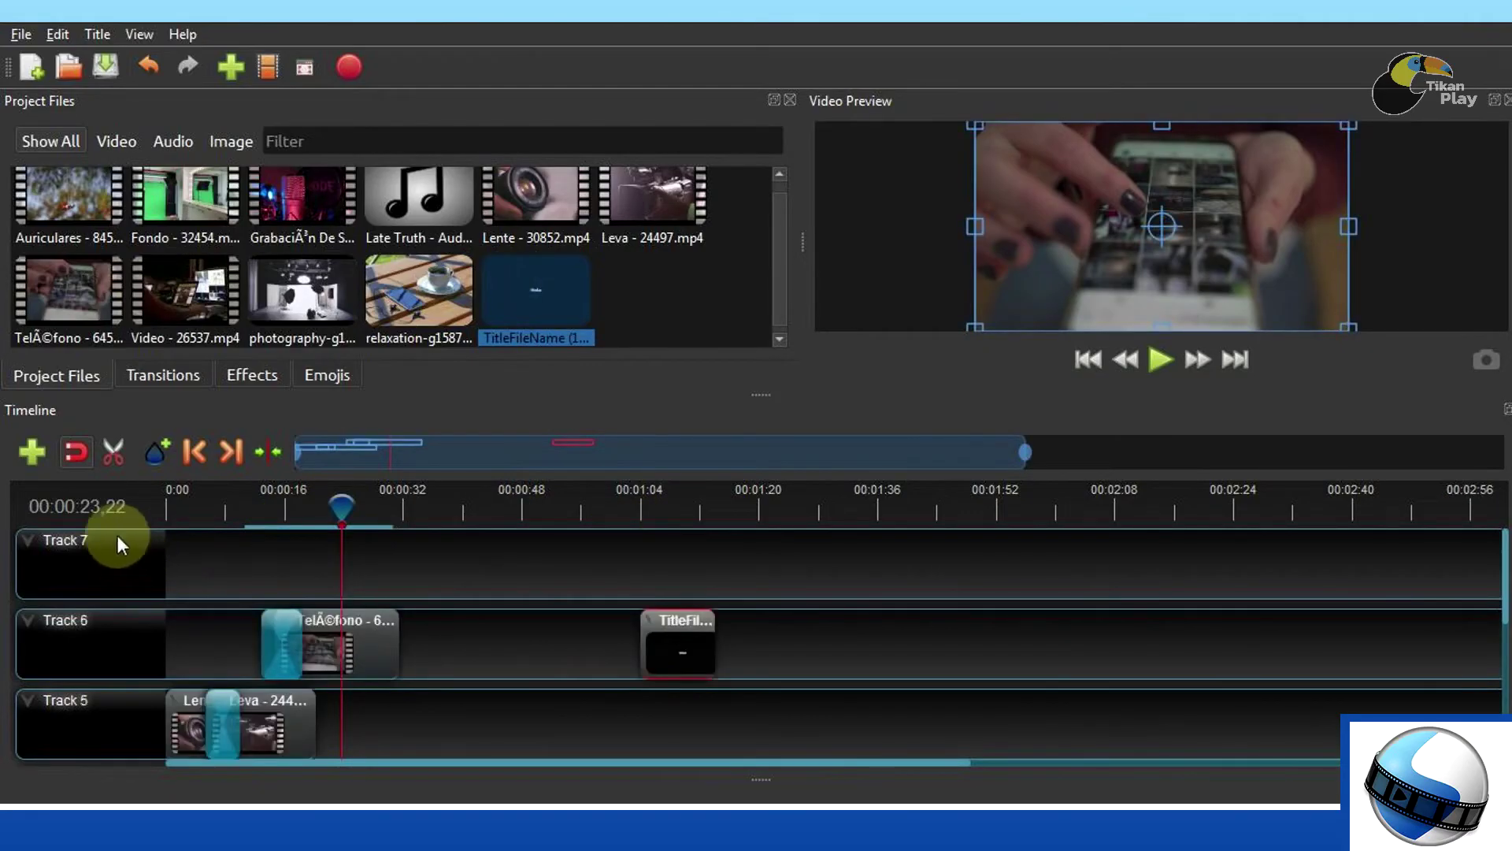
{"action": "left_click_drag", "start_coordinate": [675, 664], "coordinate": [213, 573]}
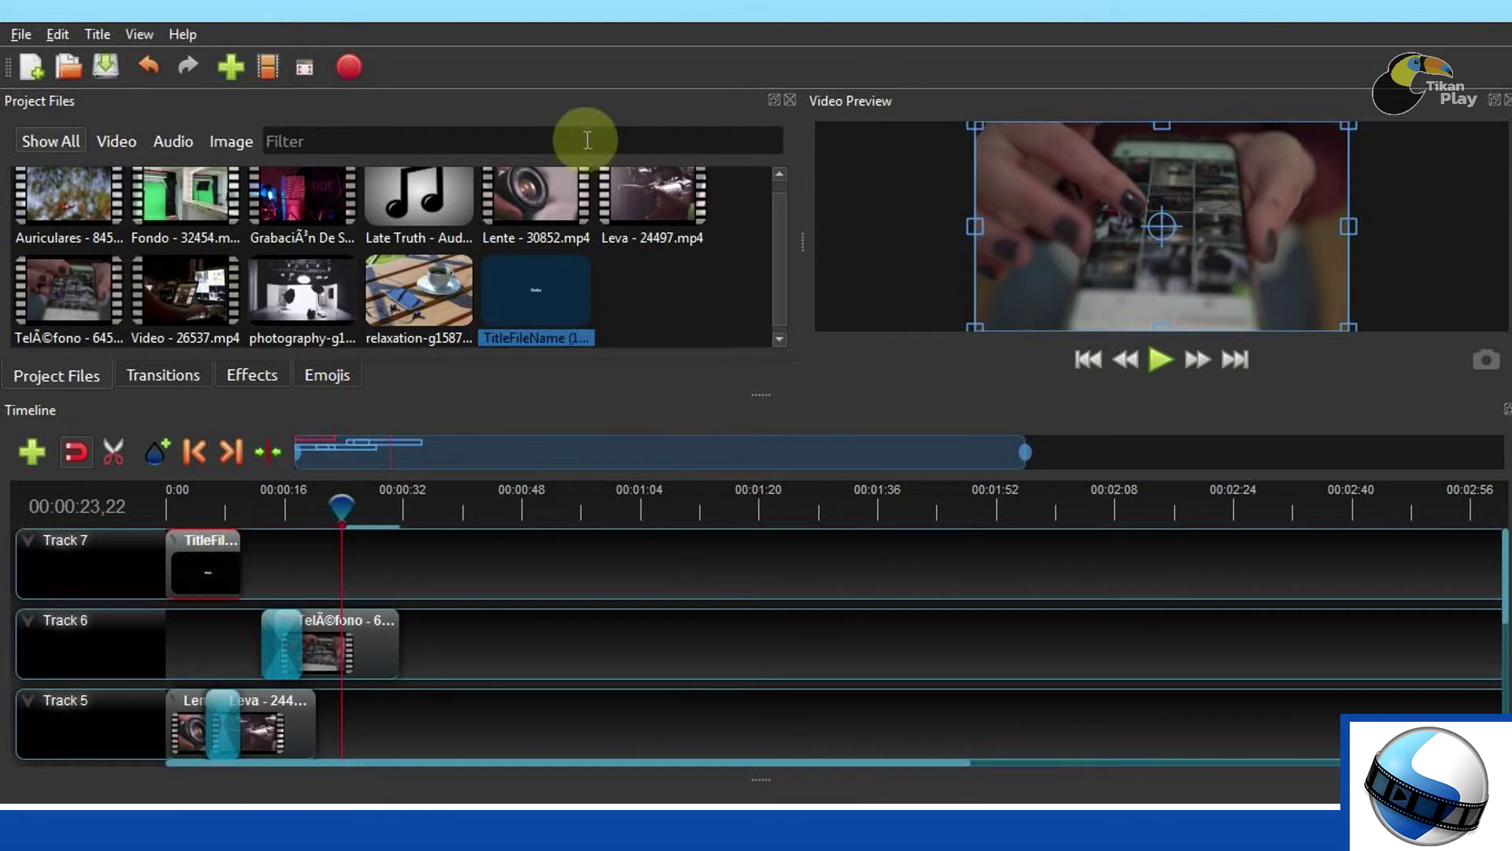
Create another title from the Cloud 1 template with "Hola" on line 1 and "Amigos" on line 2
{"action": "left_click", "coordinate": [96, 34]}
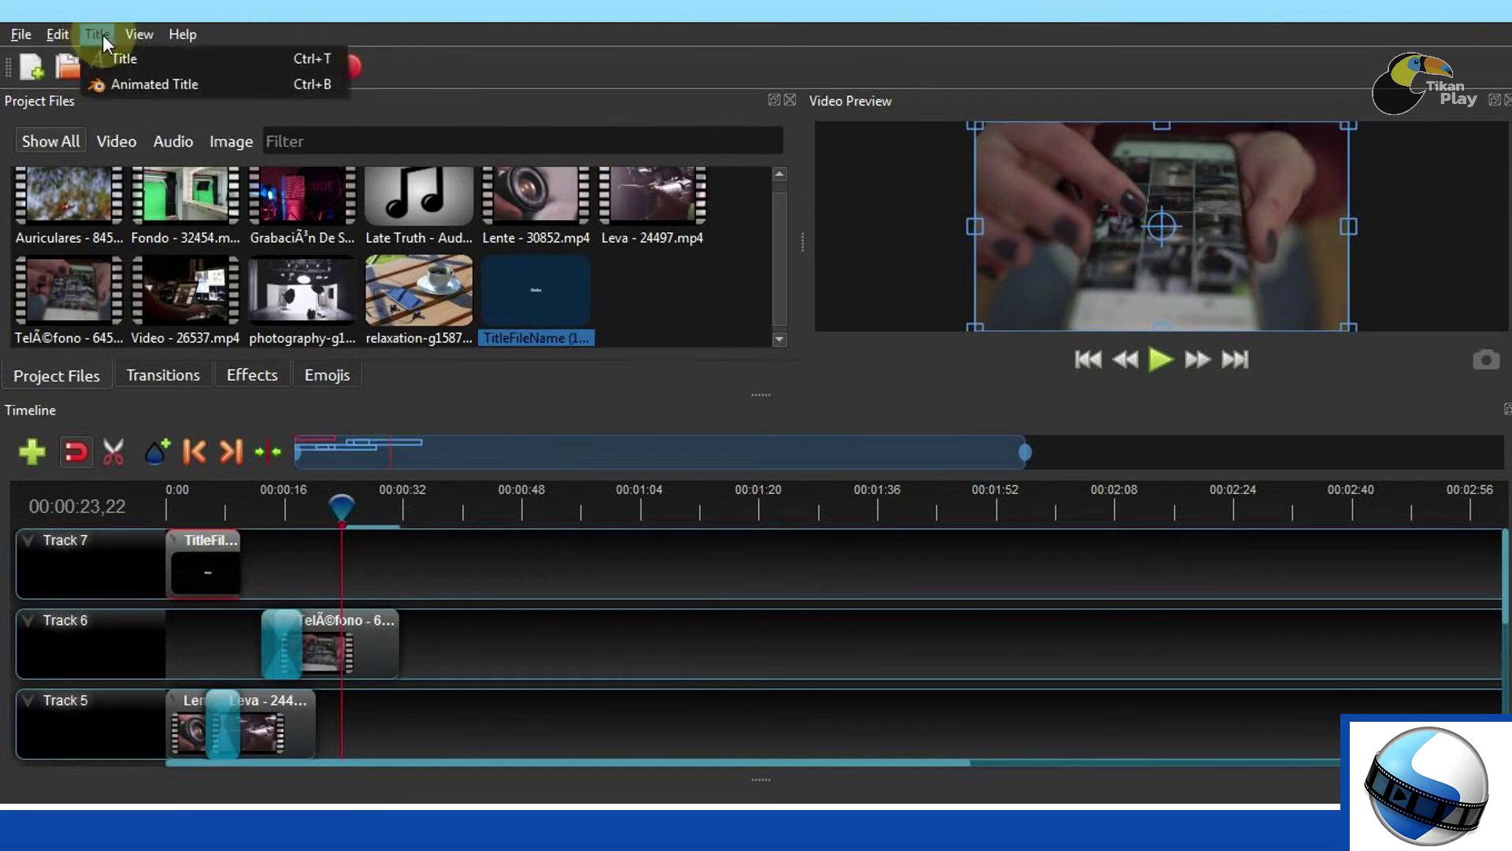
{"action": "left_click", "coordinate": [135, 58]}
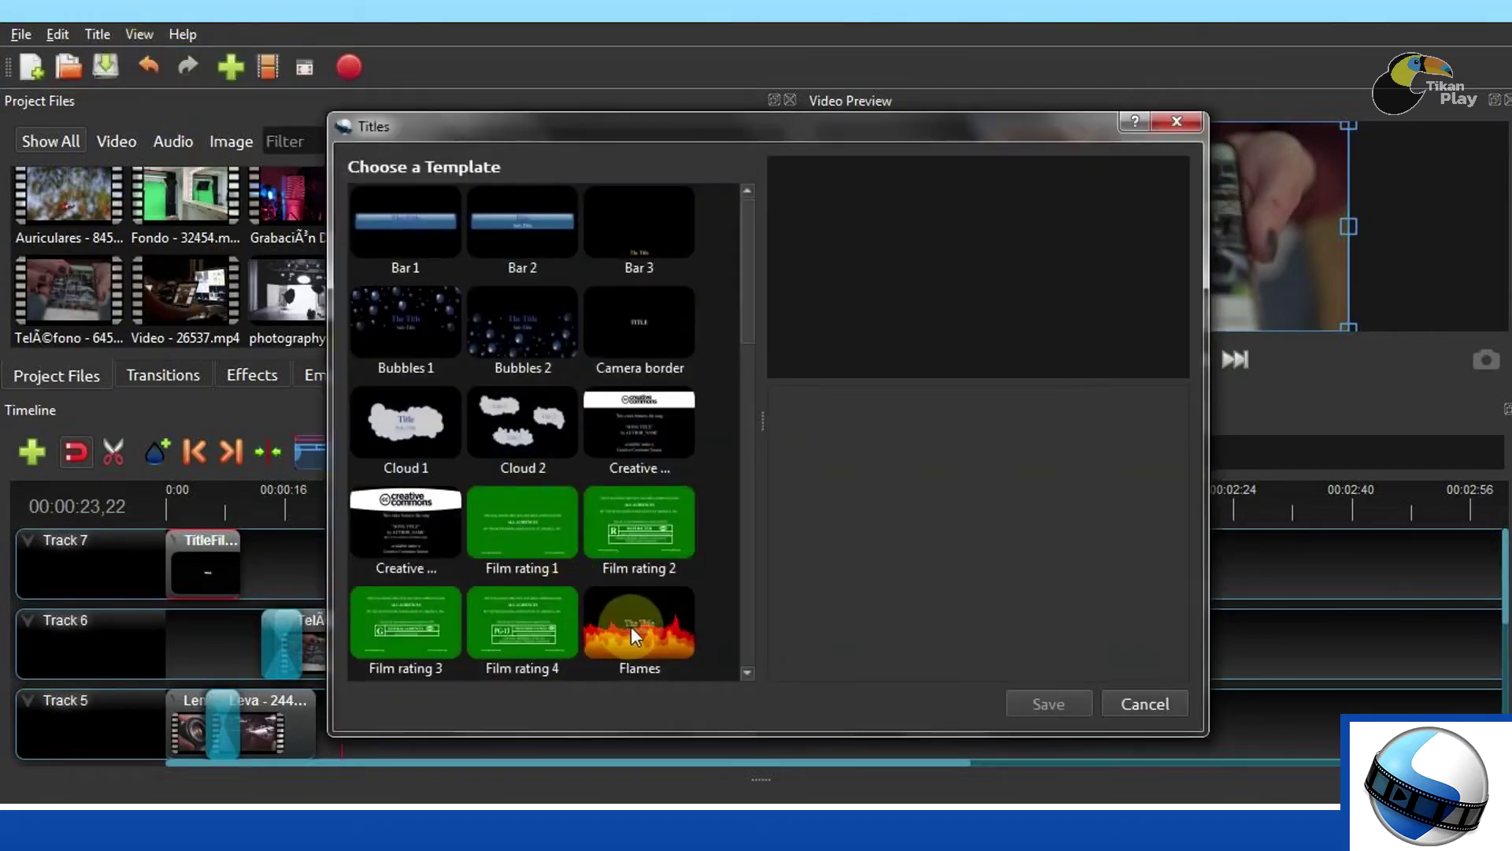
{"action": "left_click", "coordinate": [410, 430]}
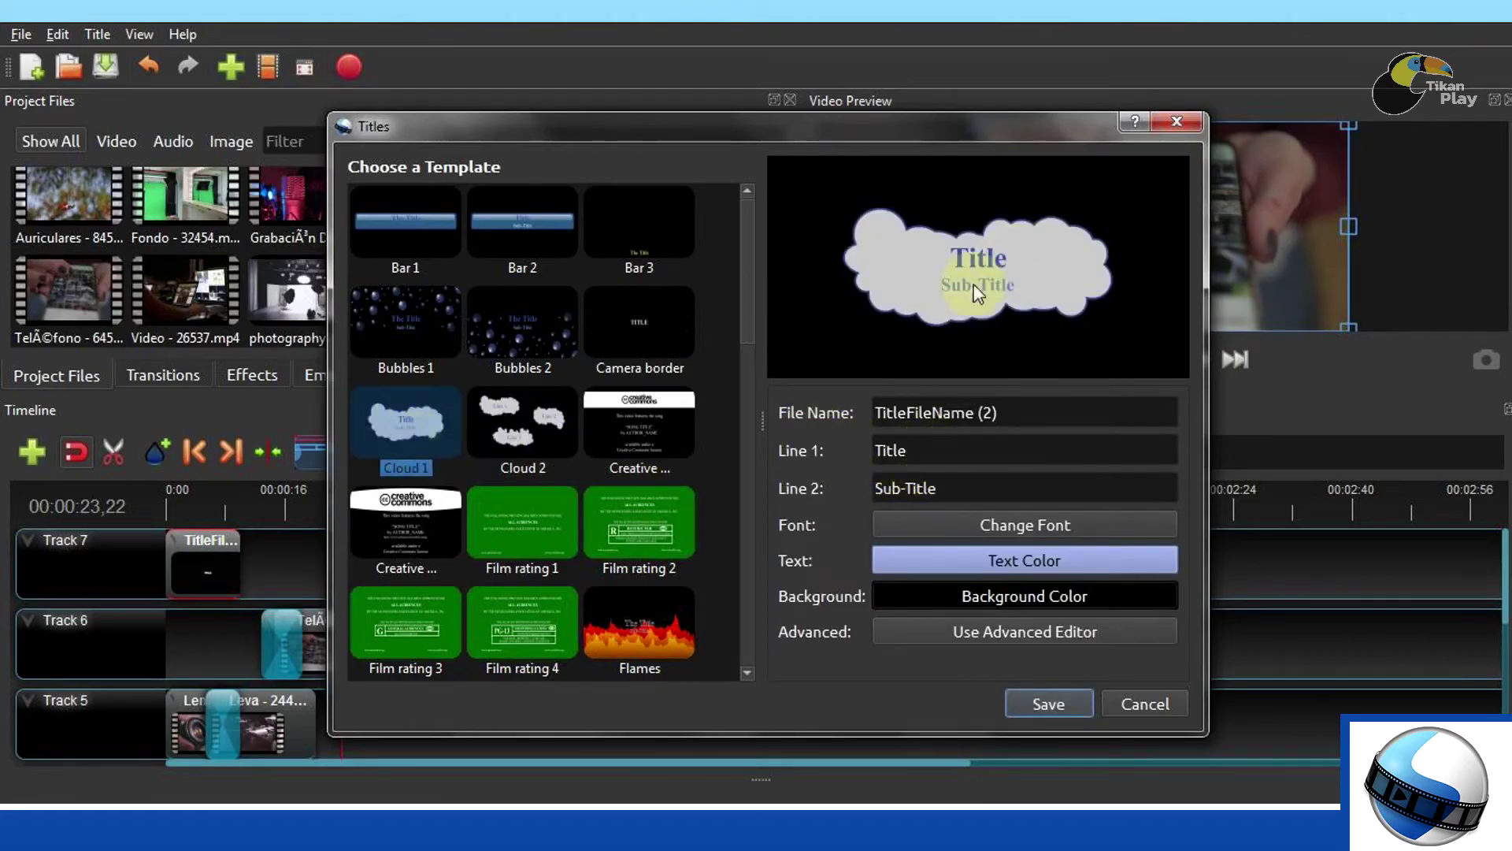
{"action": "double_click", "coordinate": [874, 451]}
{"action": "type", "text": "Hola"}
{"action": "key", "text": "Tab"}
{"action": "type", "text": "A"}
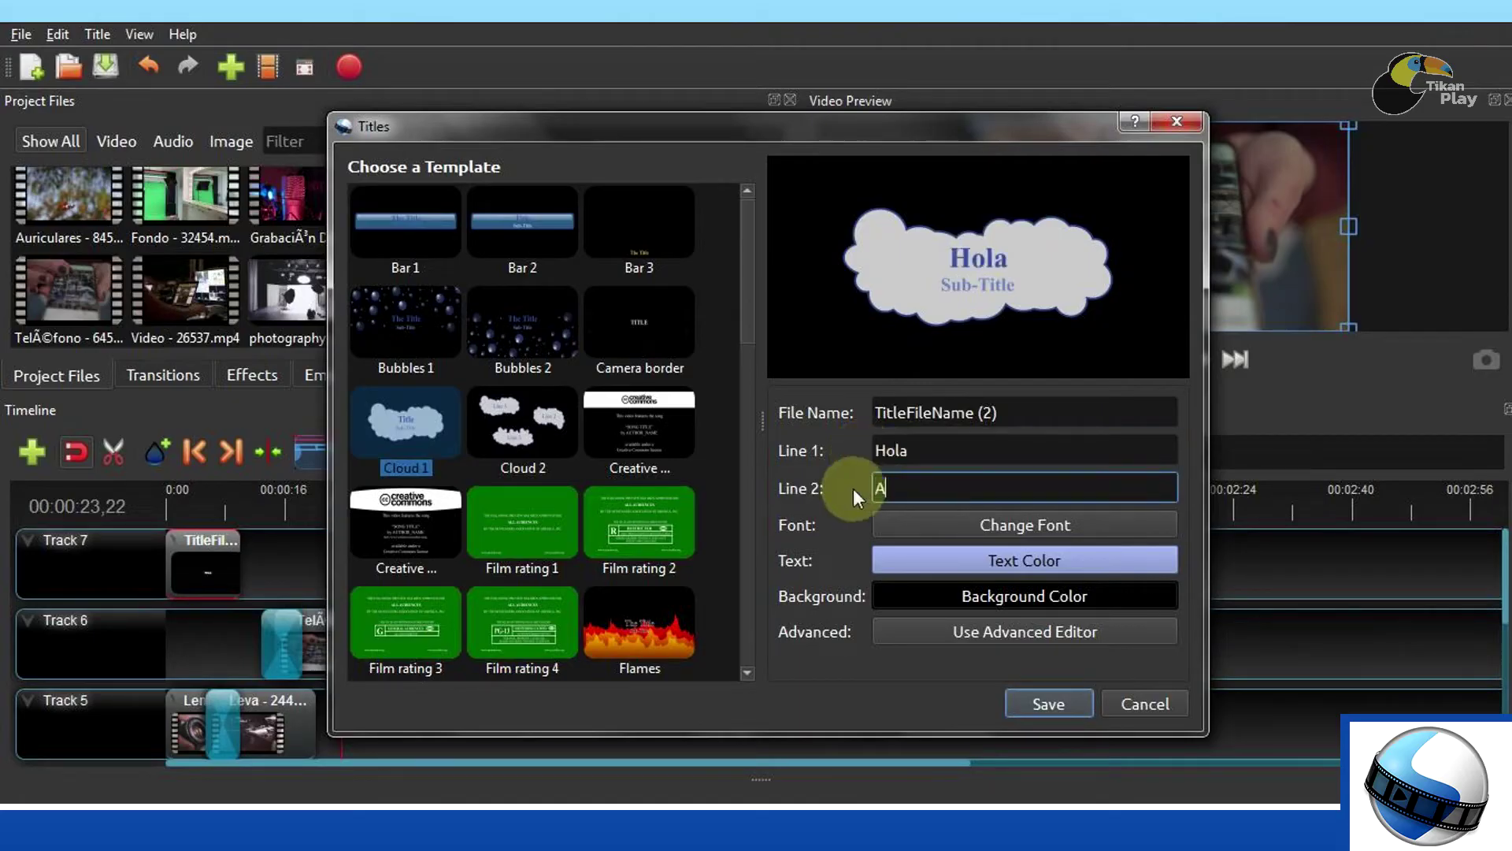
{"action": "type", "text": "migos"}
Set the cloud title's text color to bright green (#00ff00)
{"action": "left_click", "coordinate": [1026, 559]}
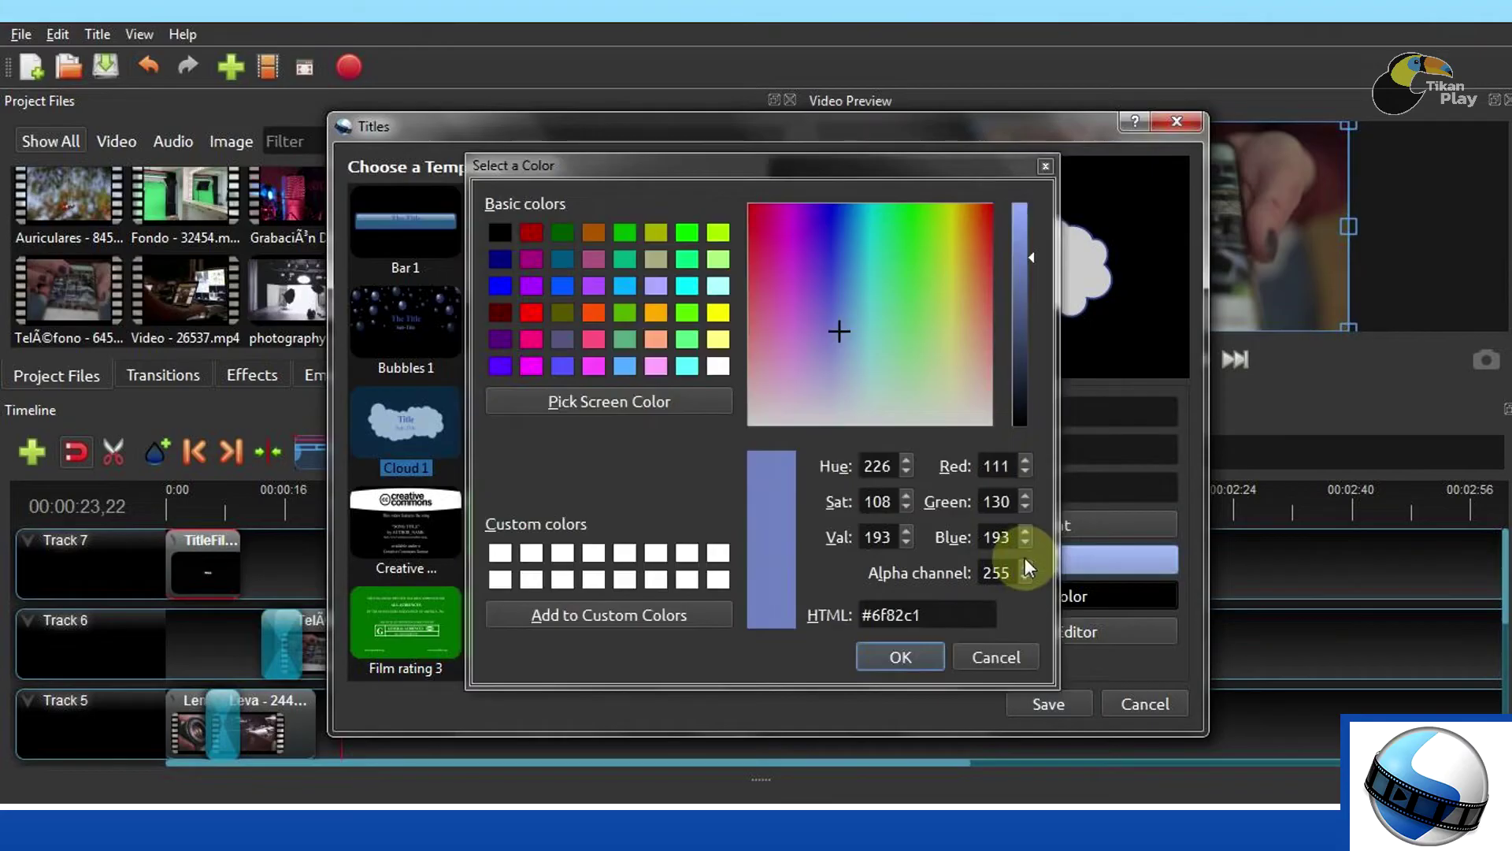
{"action": "left_click", "coordinate": [687, 233]}
{"action": "left_click", "coordinate": [881, 660]}
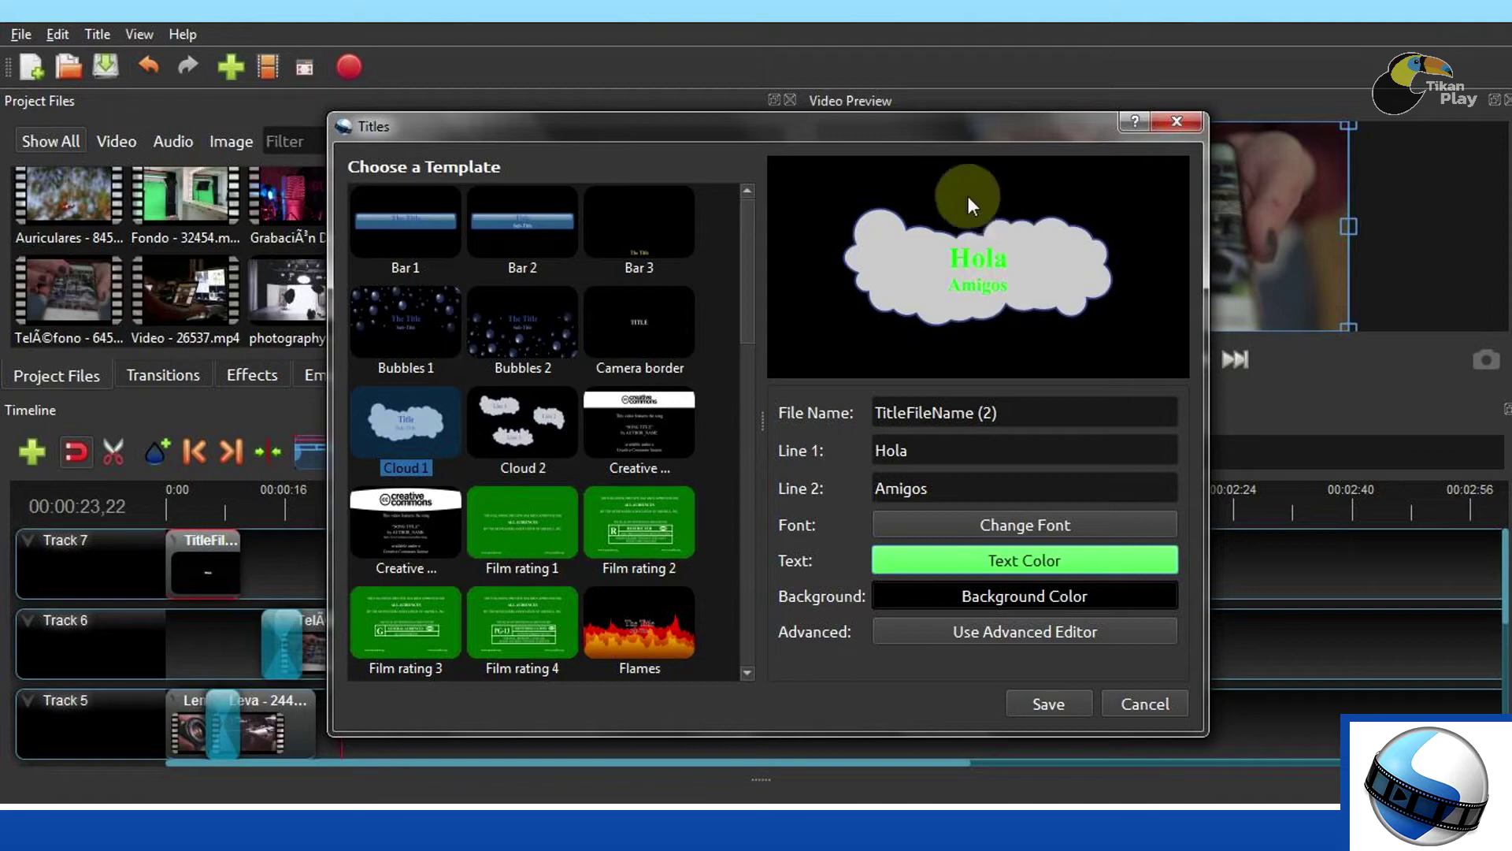
Change the cloud title's text color to light blue (#55aaff)
{"action": "left_click", "coordinate": [989, 559]}
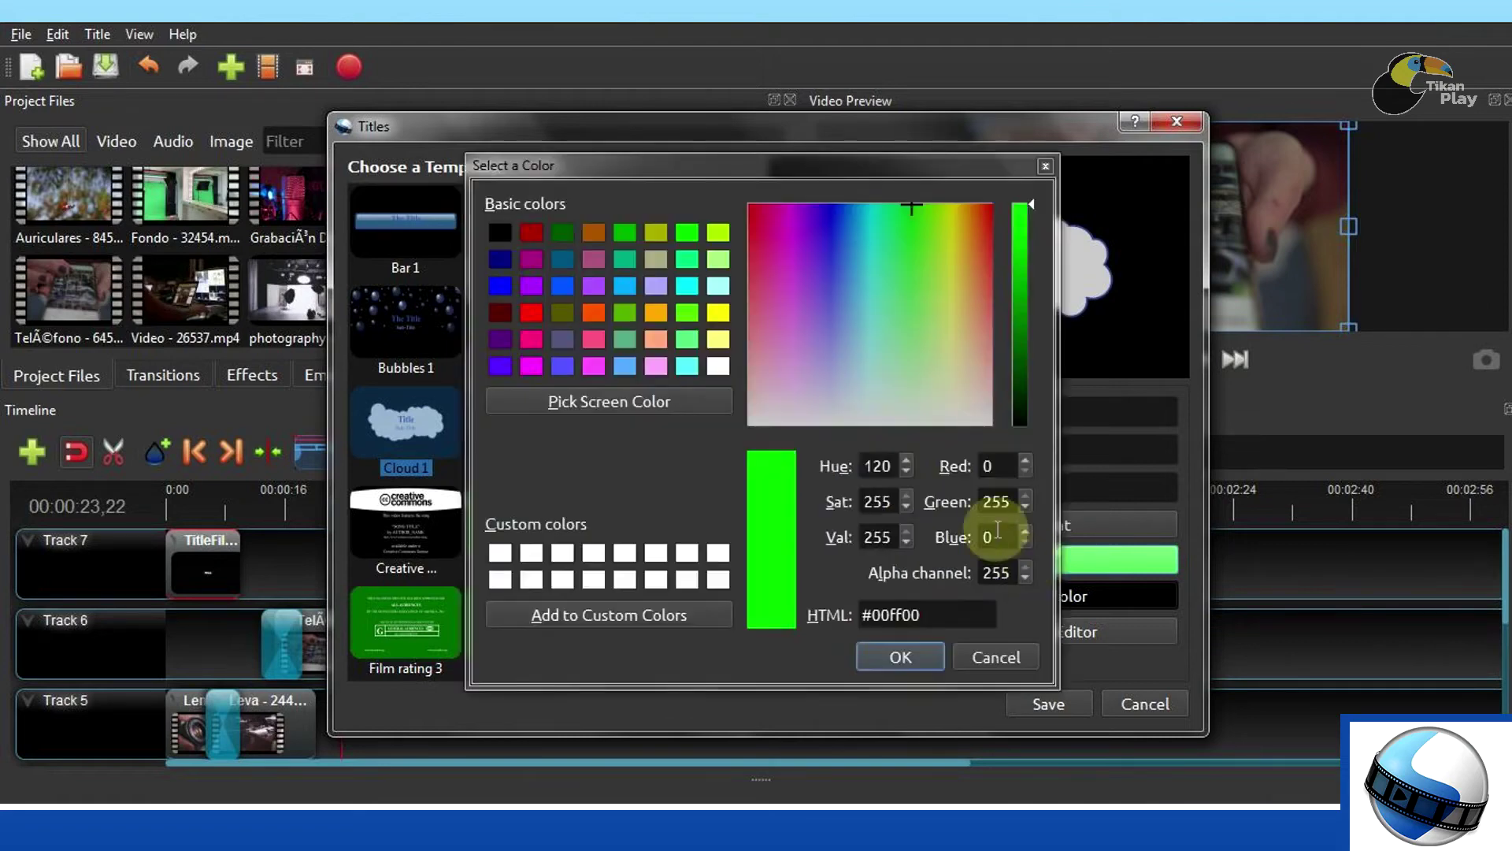
{"action": "left_click", "coordinate": [624, 365]}
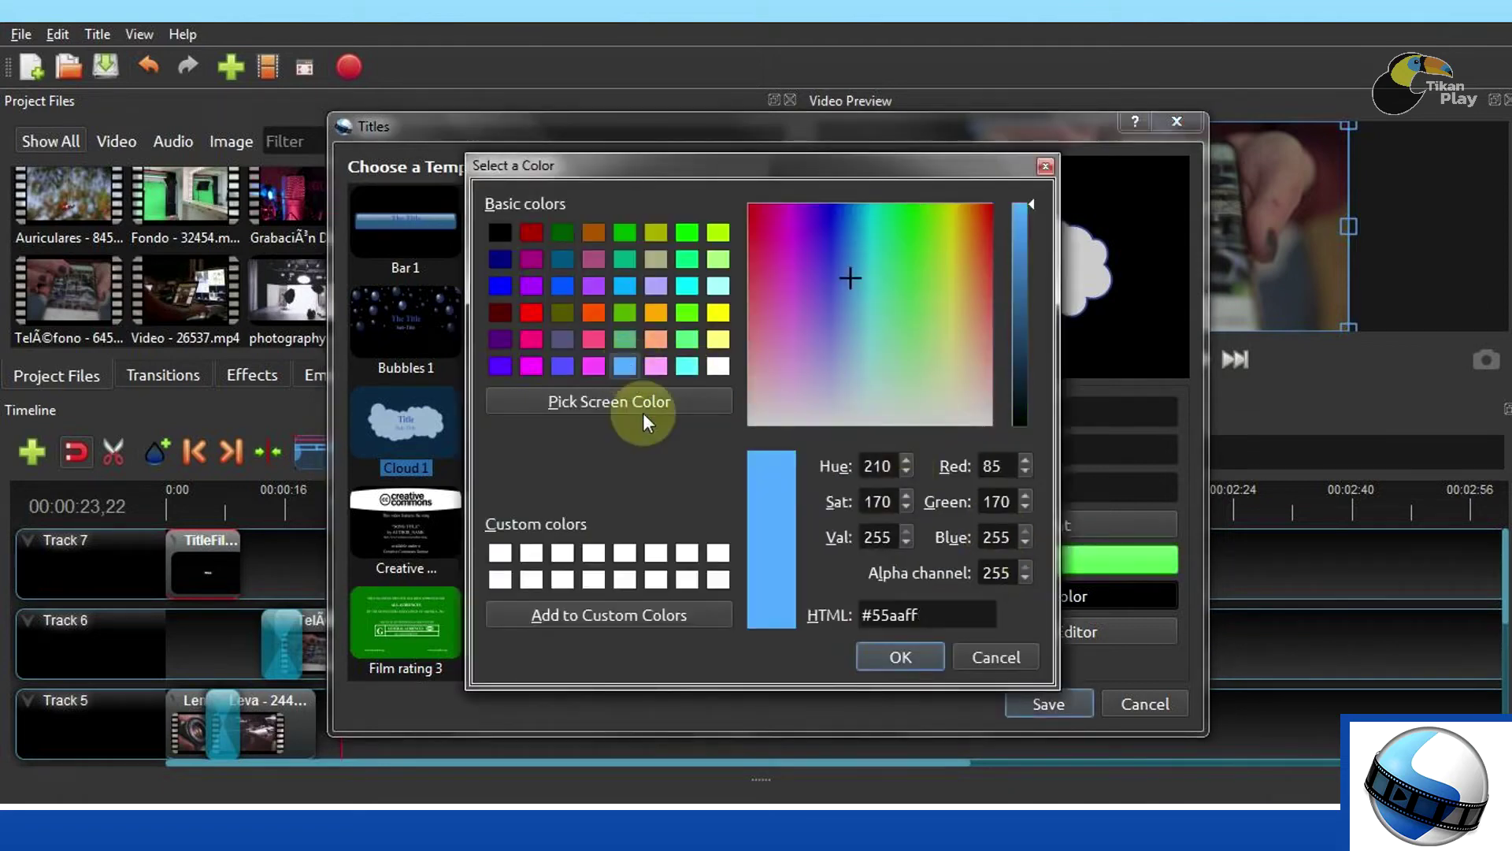
{"action": "left_click", "coordinate": [898, 654]}
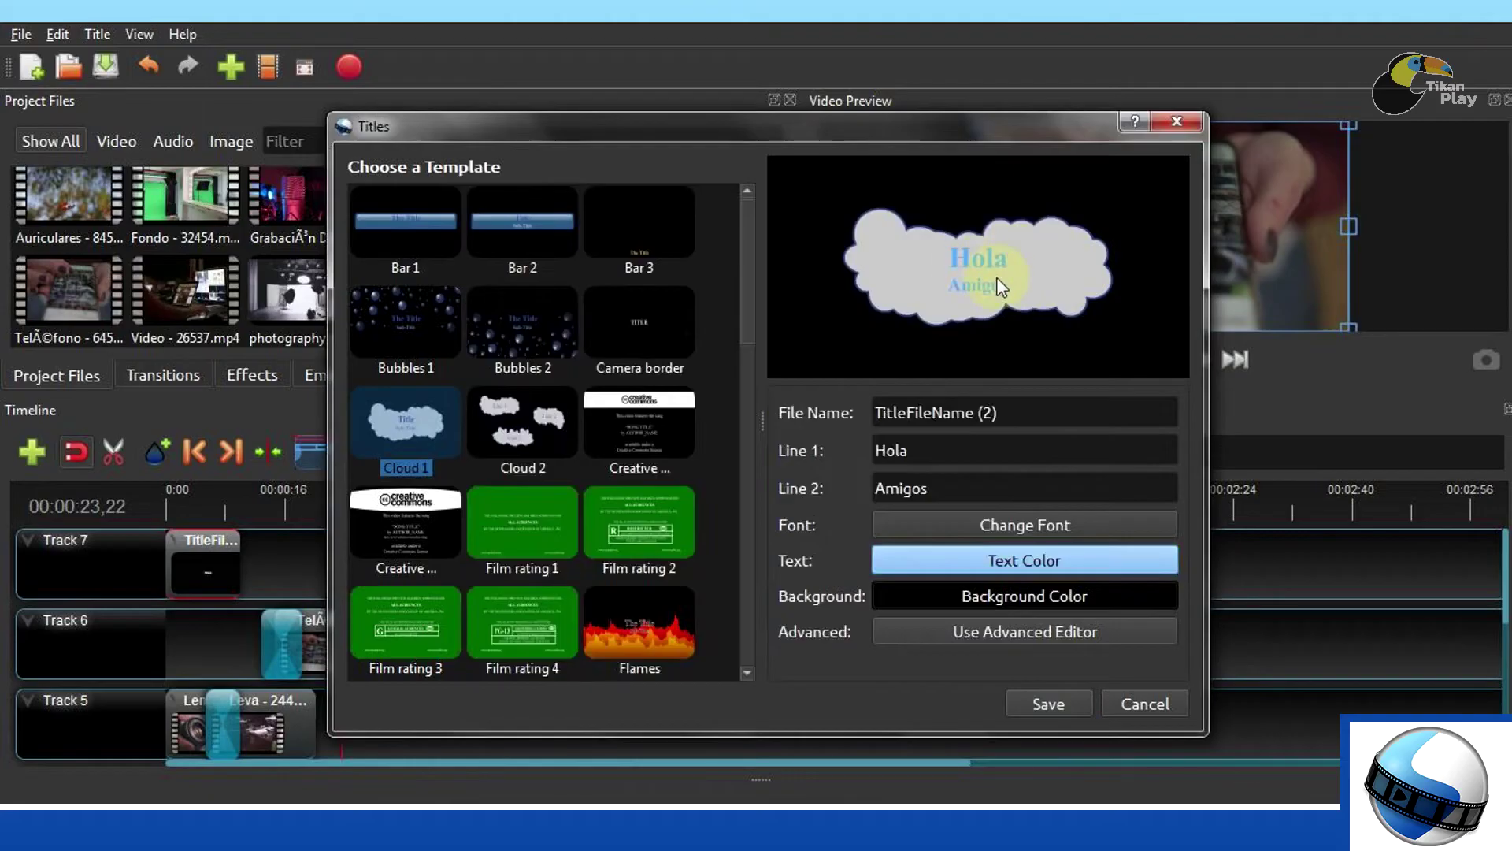
Set the cloud title's font to Gabriola Regular and save the title into the project files
{"action": "left_click", "coordinate": [1029, 526]}
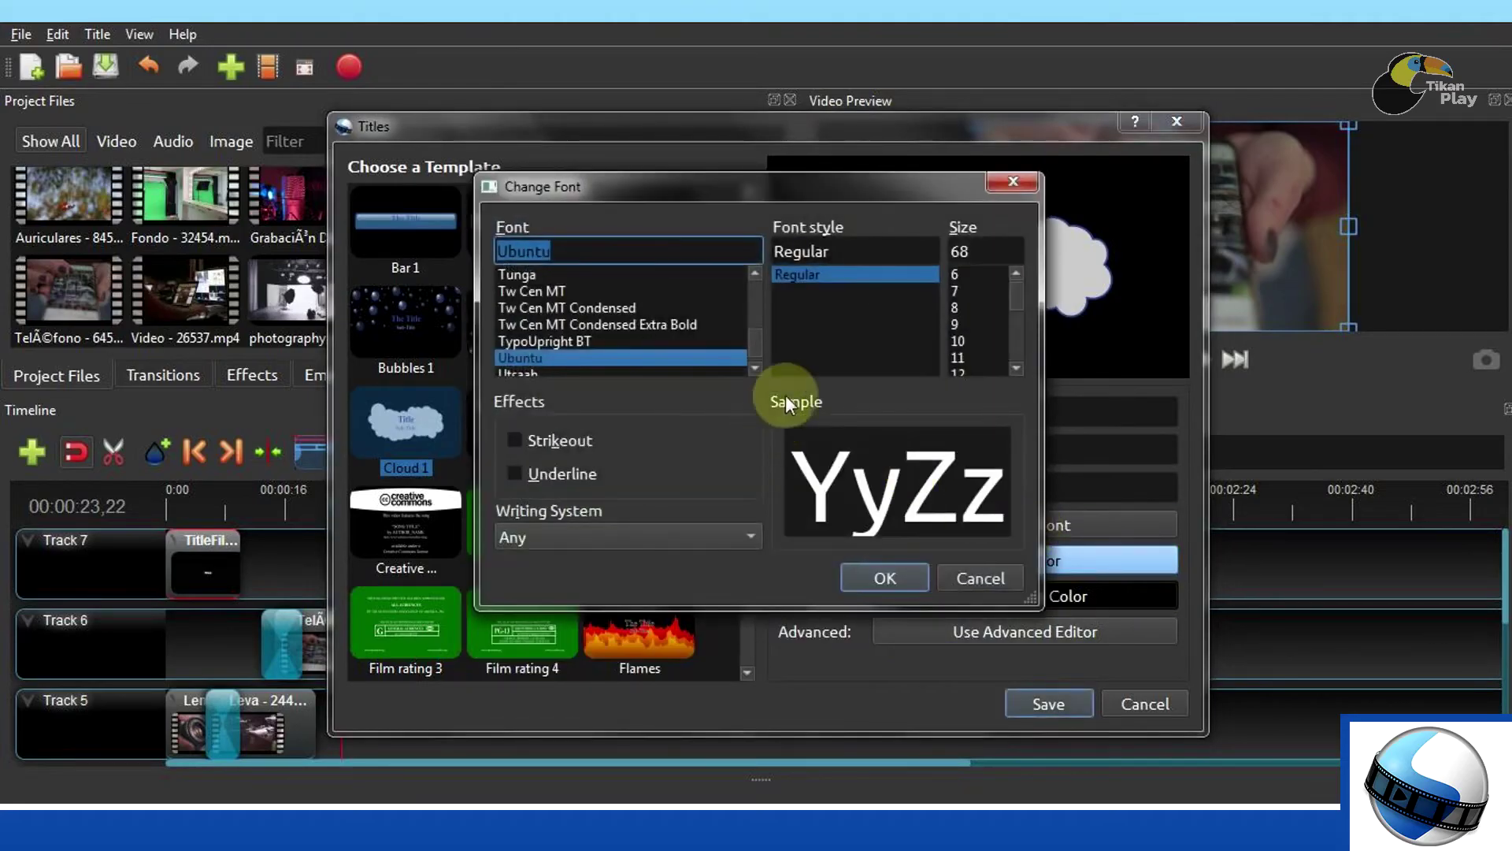
{"action": "left_click_drag", "start_coordinate": [764, 341], "coordinate": [756, 315]}
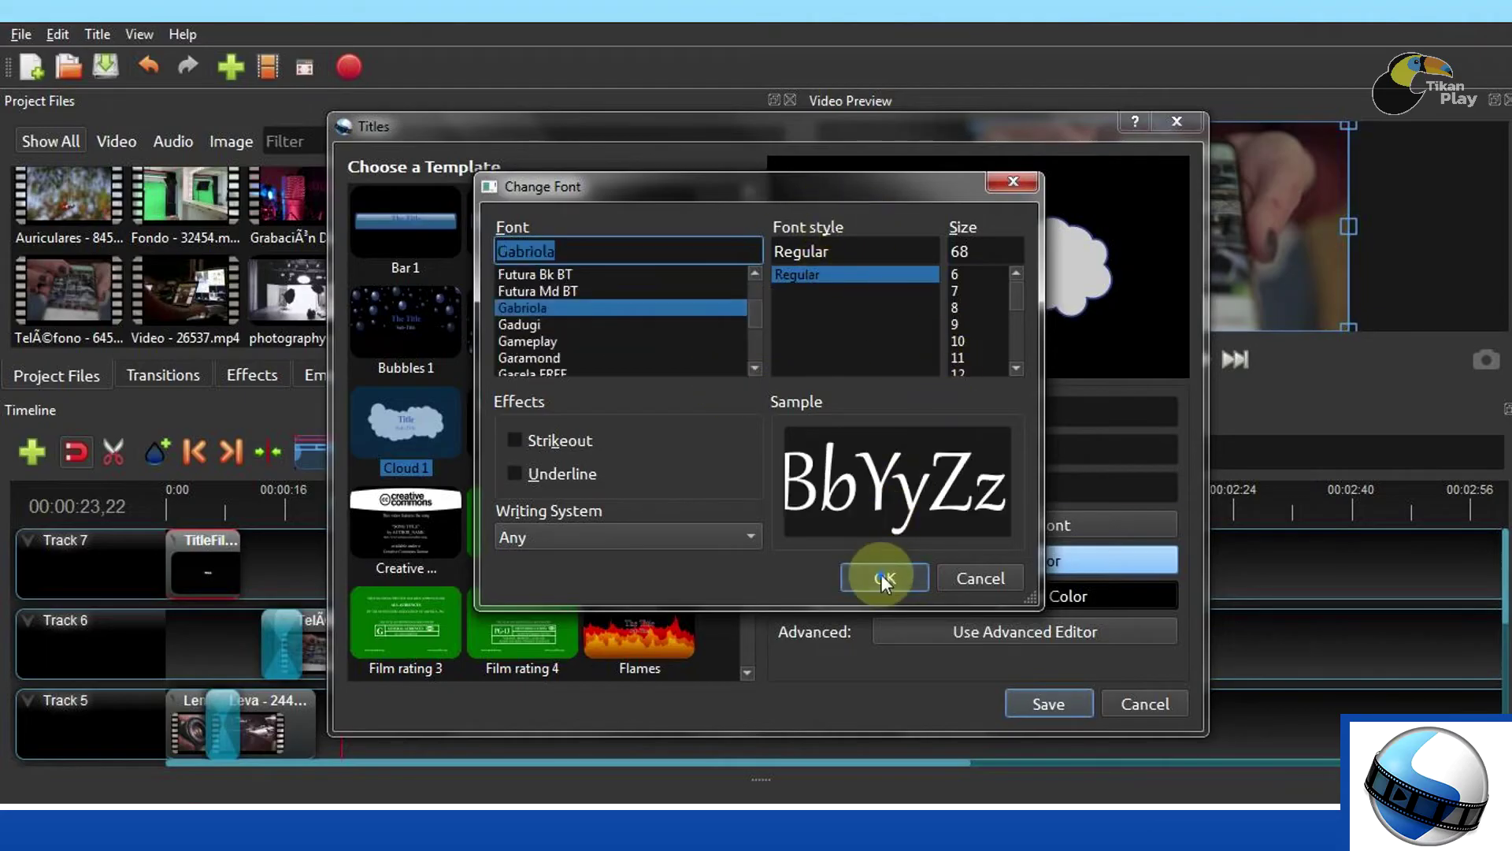
{"action": "left_click", "coordinate": [882, 576]}
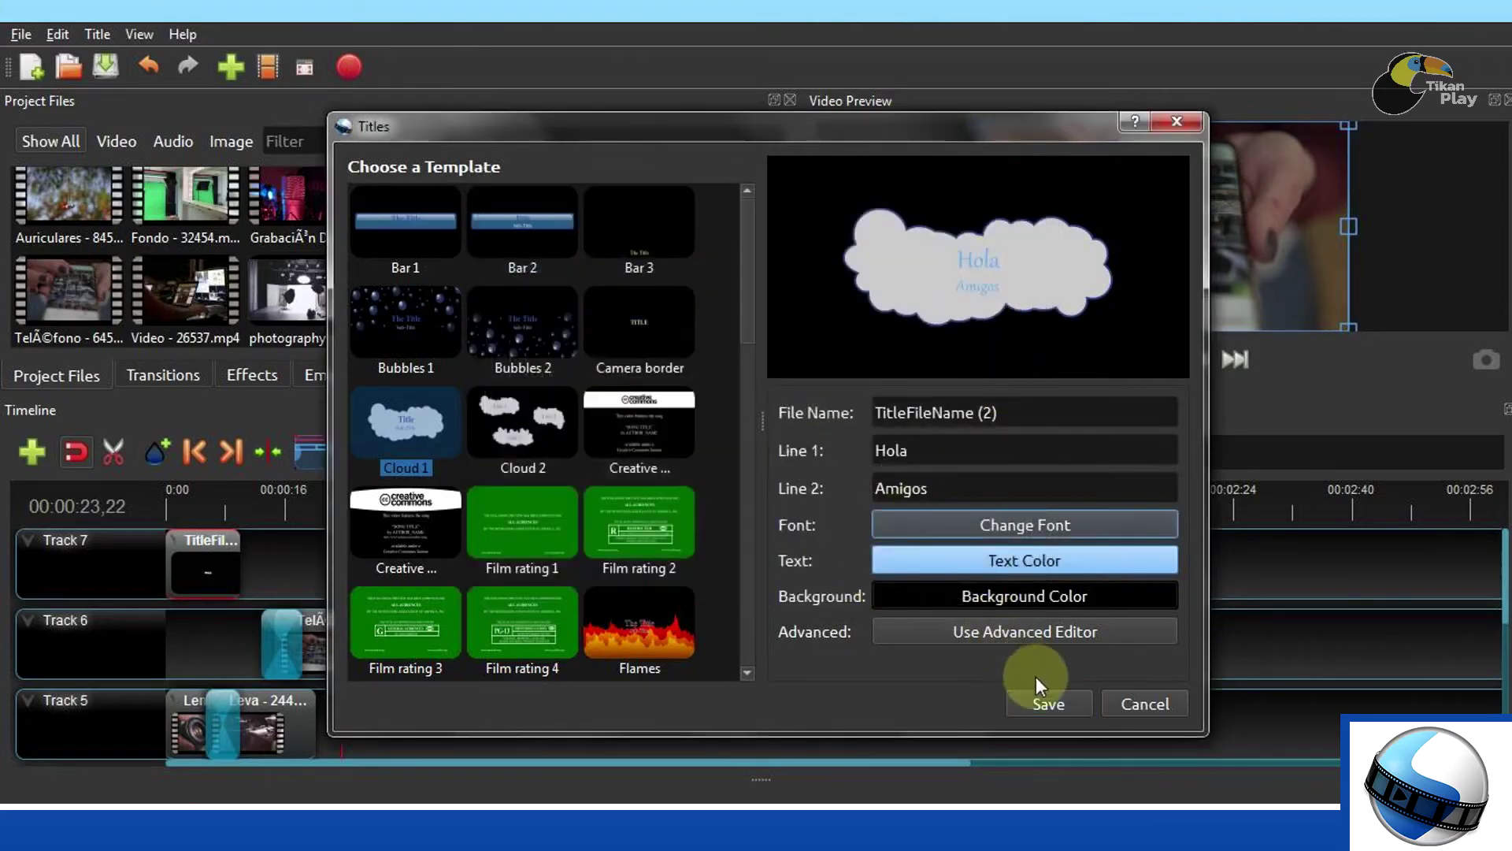
{"action": "left_click", "coordinate": [1039, 701]}
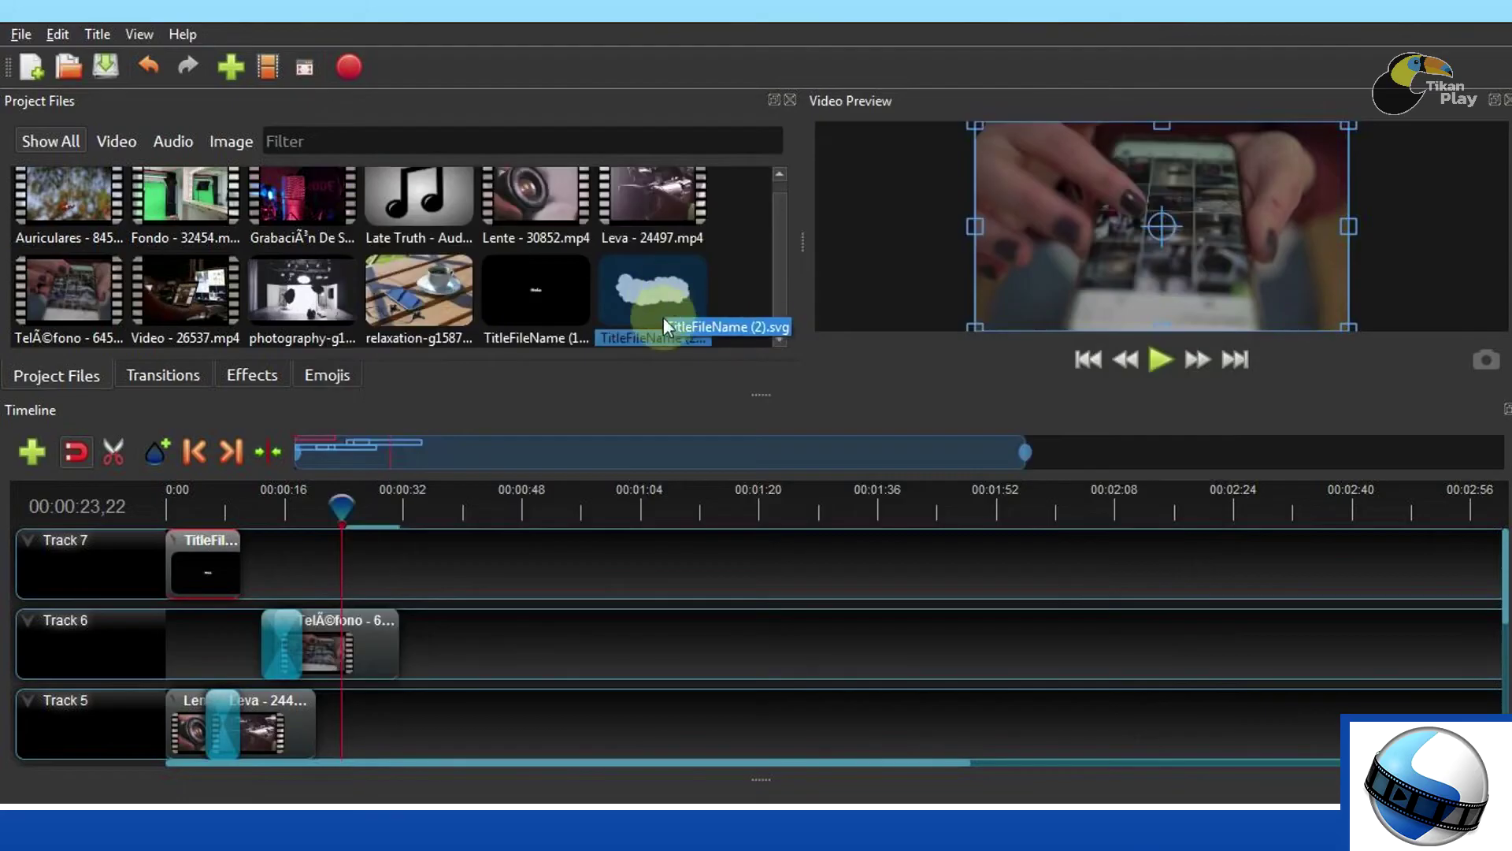
Place the cloud title on Track 7 above the TelÃ©fono clip, starting at about 20 seconds
{"action": "left_click_drag", "start_coordinate": [695, 301], "coordinate": [354, 574]}
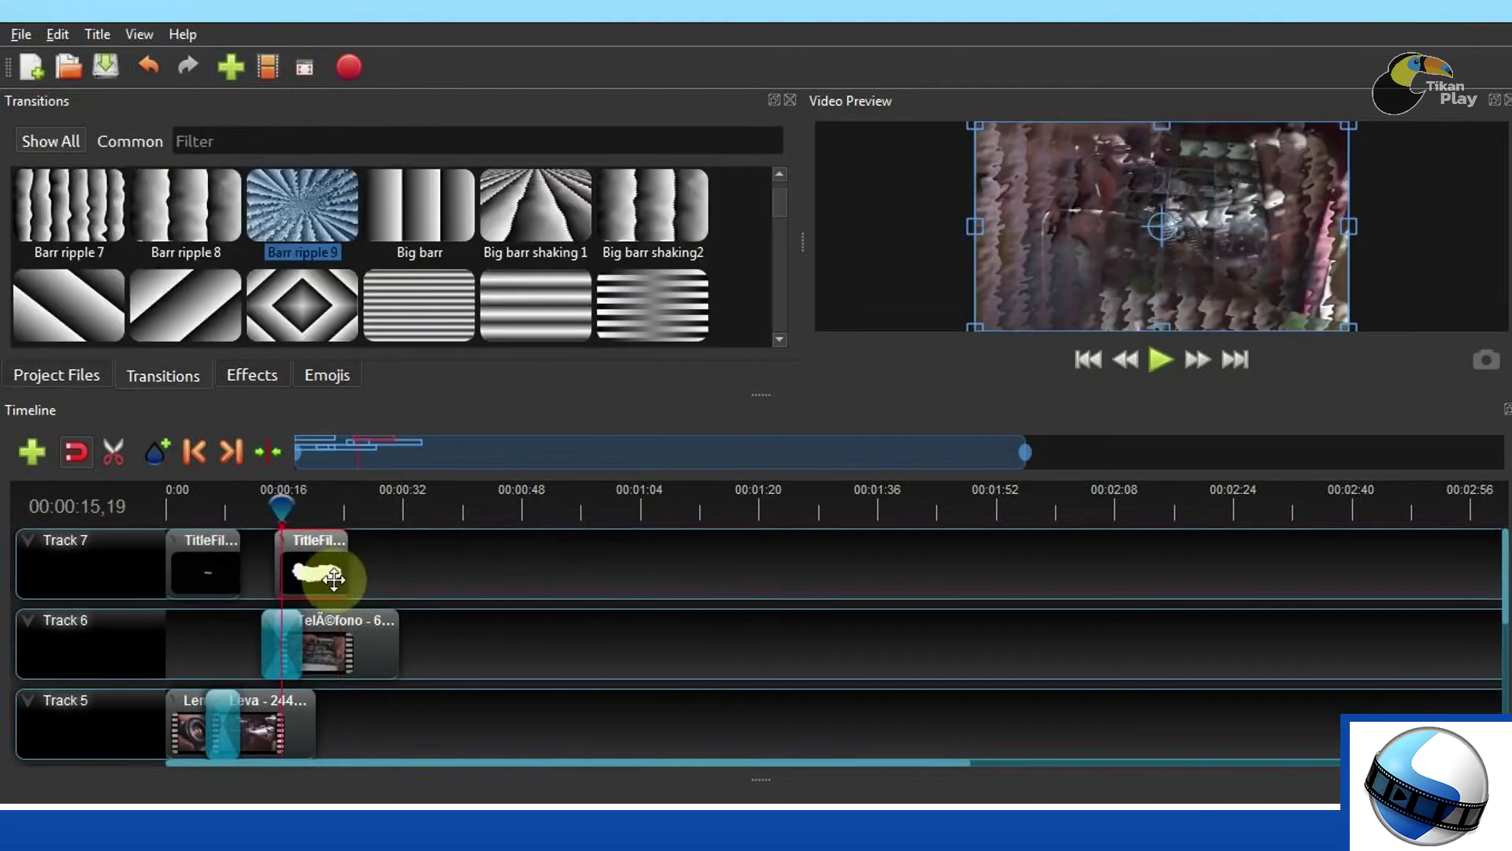
{"action": "left_click_drag", "start_coordinate": [327, 574], "coordinate": [370, 573]}
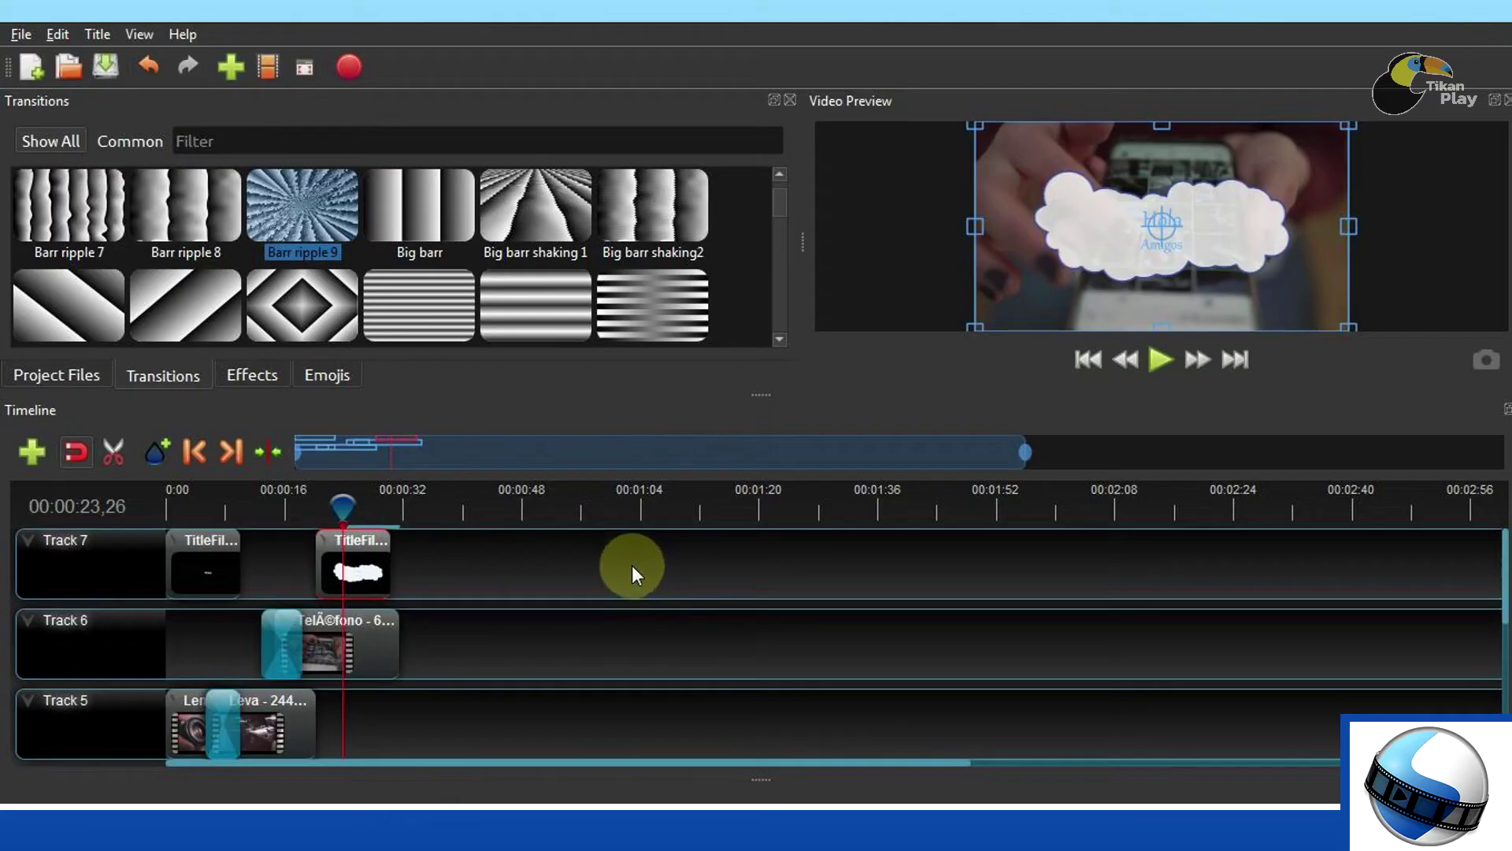
Show the clip properties beside the timeline and look through the cloud title's properties
{"action": "right_click", "coordinate": [424, 394]}
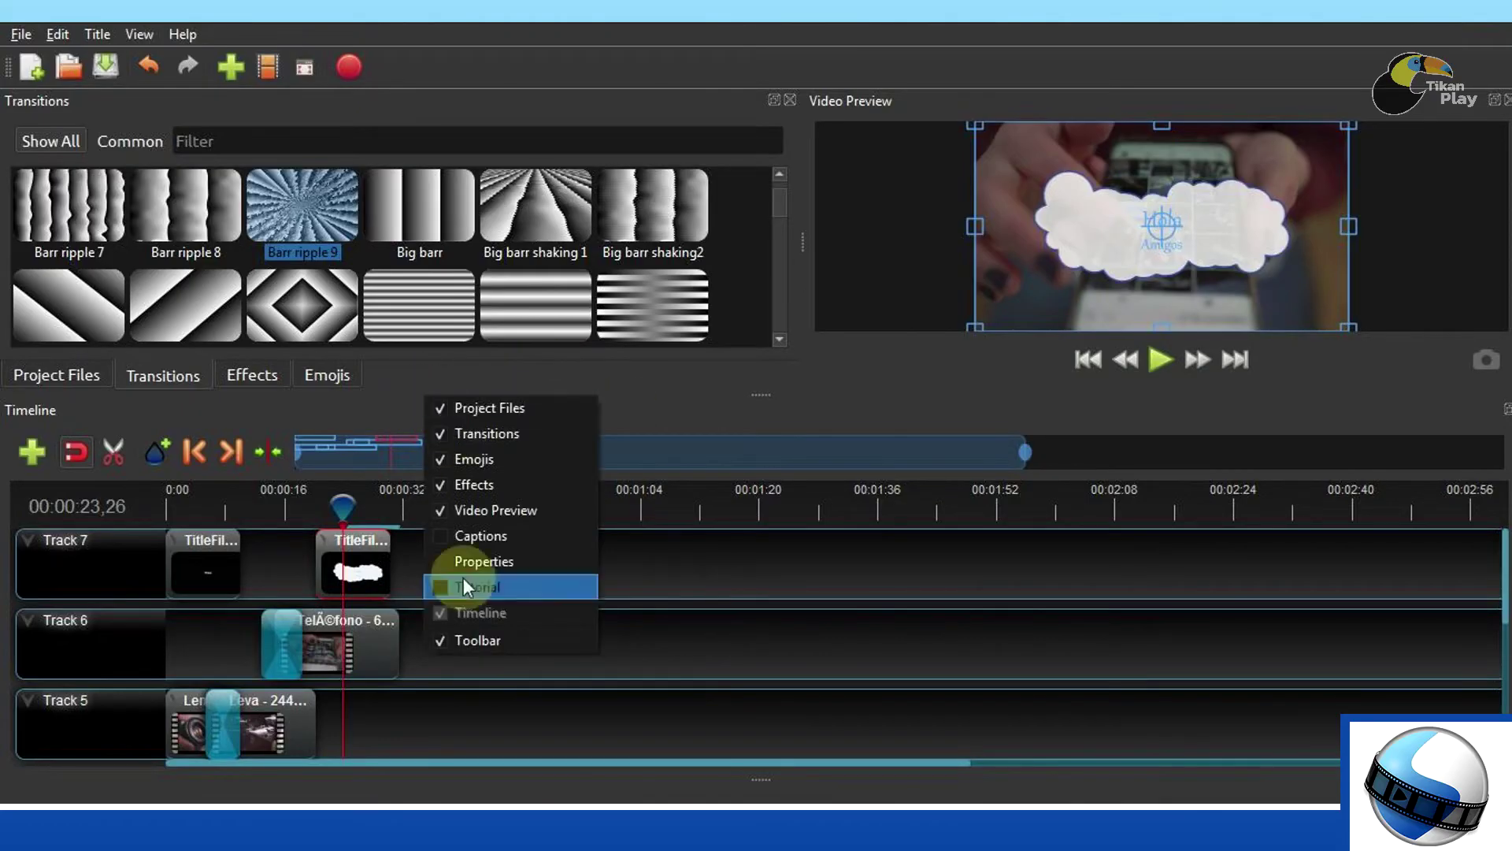
{"action": "left_click", "coordinate": [443, 560]}
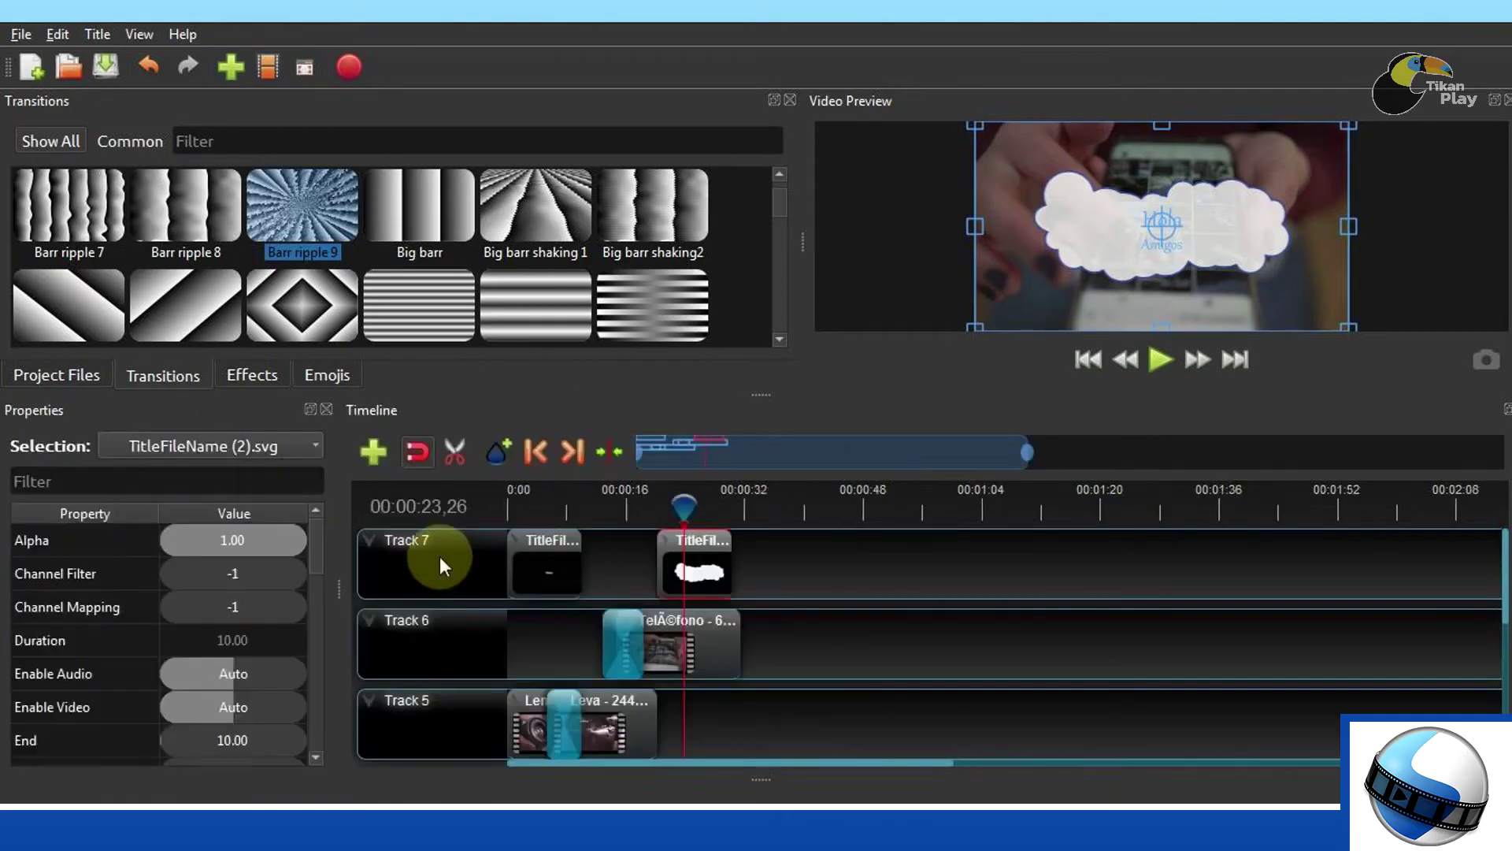
{"action": "left_click_drag", "start_coordinate": [318, 565], "coordinate": [326, 522]}
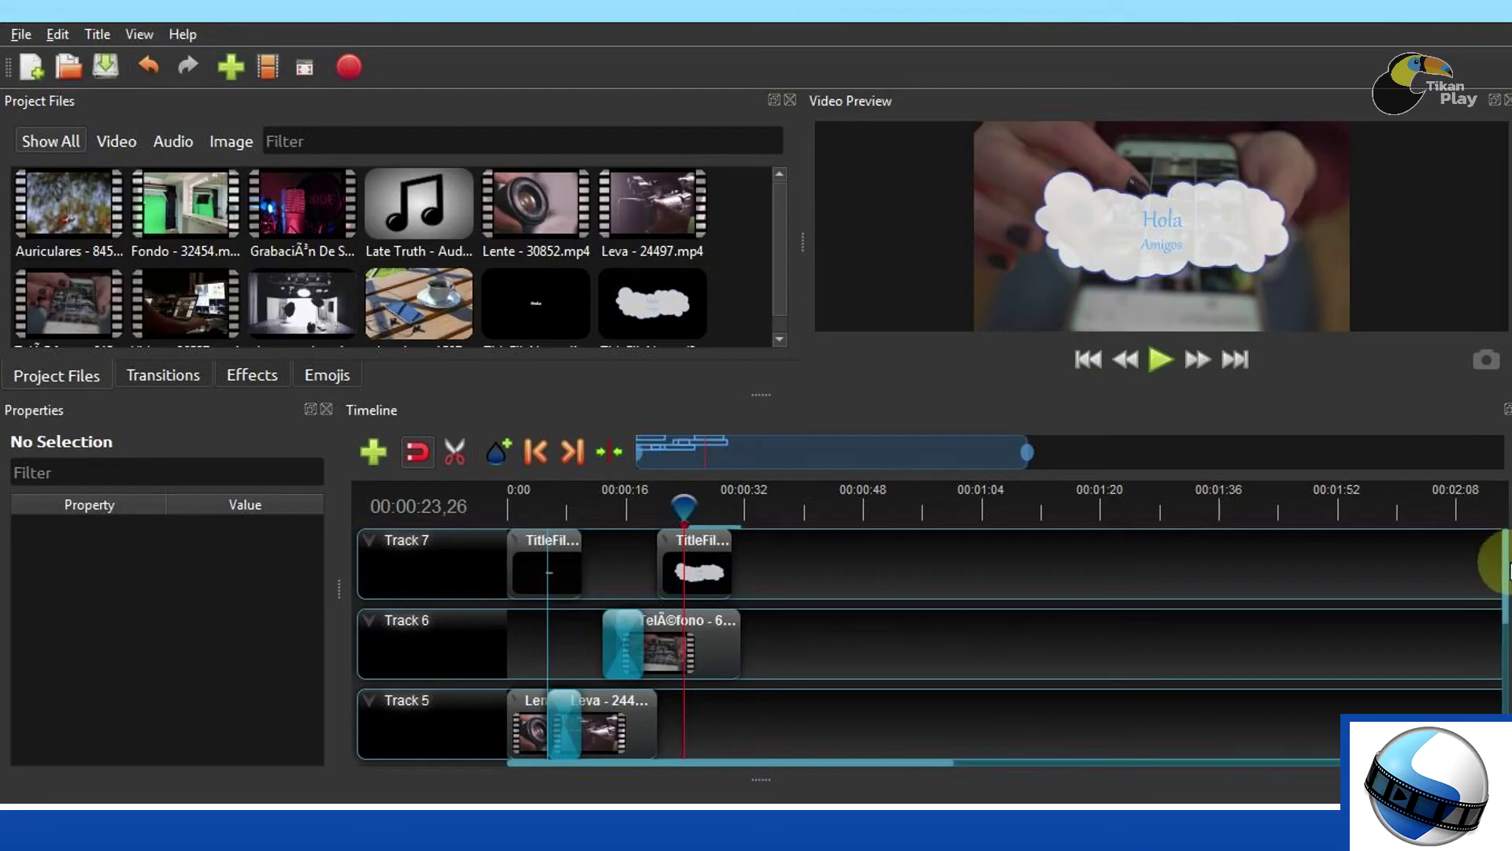
Add the Late Truth - Audio Hertz.mp3 music to Track 4, starting at the very beginning of the timeline
{"action": "left_click_drag", "start_coordinate": [1507, 571], "coordinate": [1504, 626]}
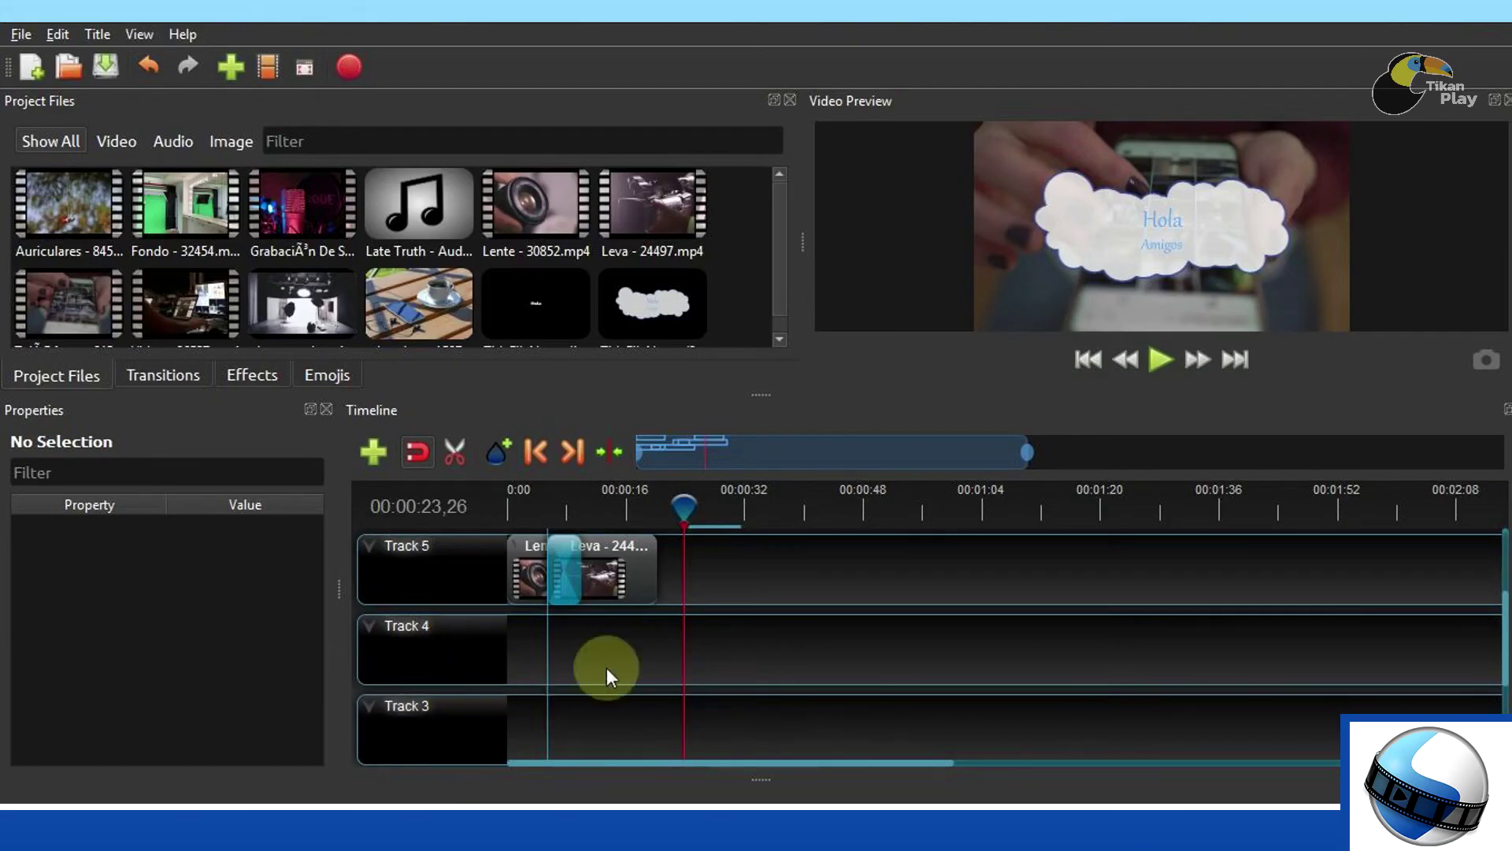
{"action": "left_click", "coordinate": [446, 208]}
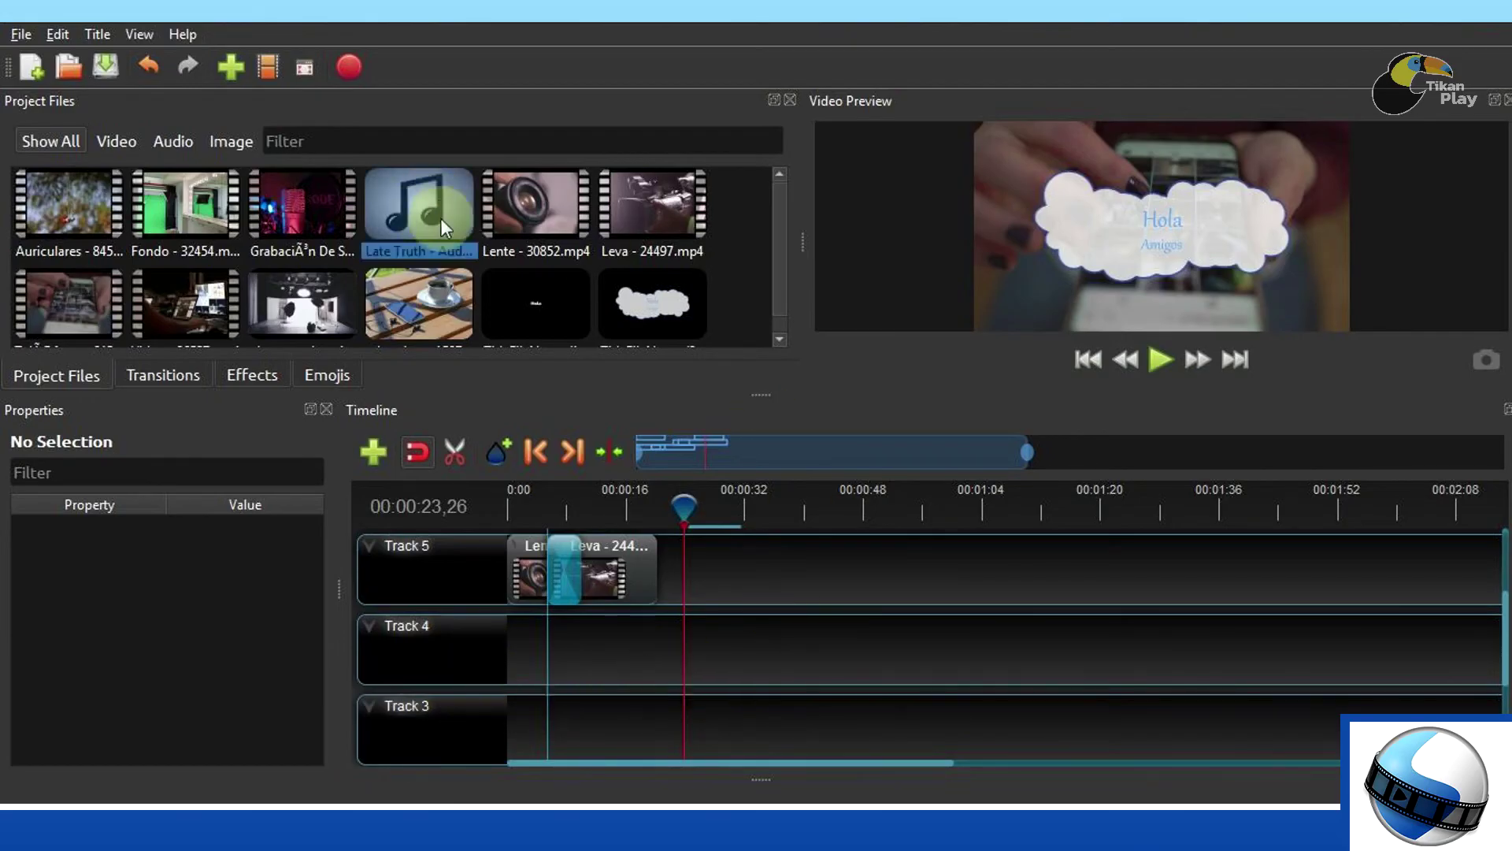
{"action": "left_click_drag", "start_coordinate": [419, 225], "coordinate": [744, 654]}
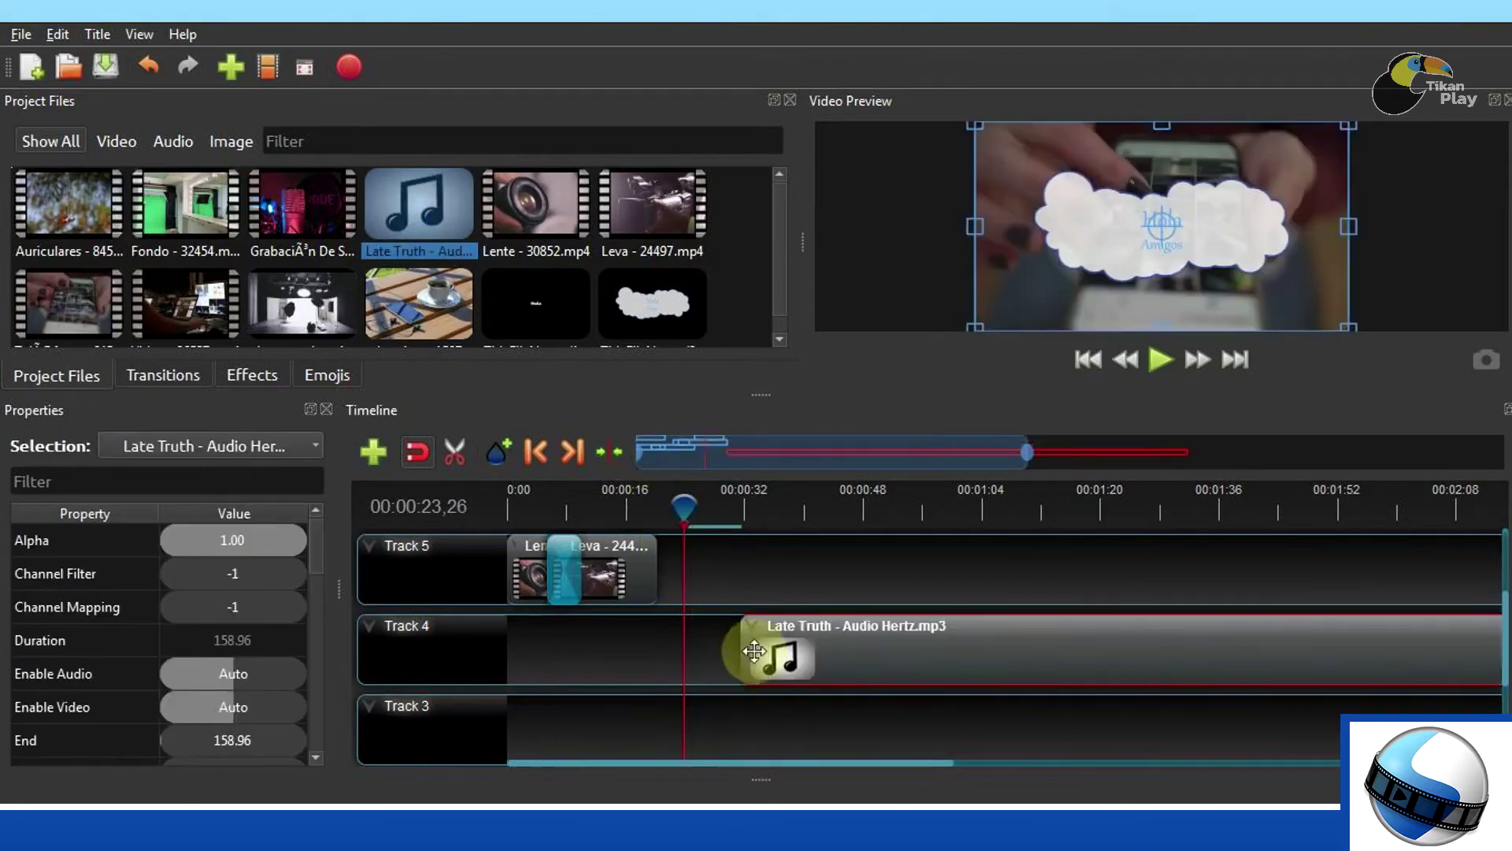
{"action": "left_click_drag", "start_coordinate": [948, 651], "coordinate": [662, 658]}
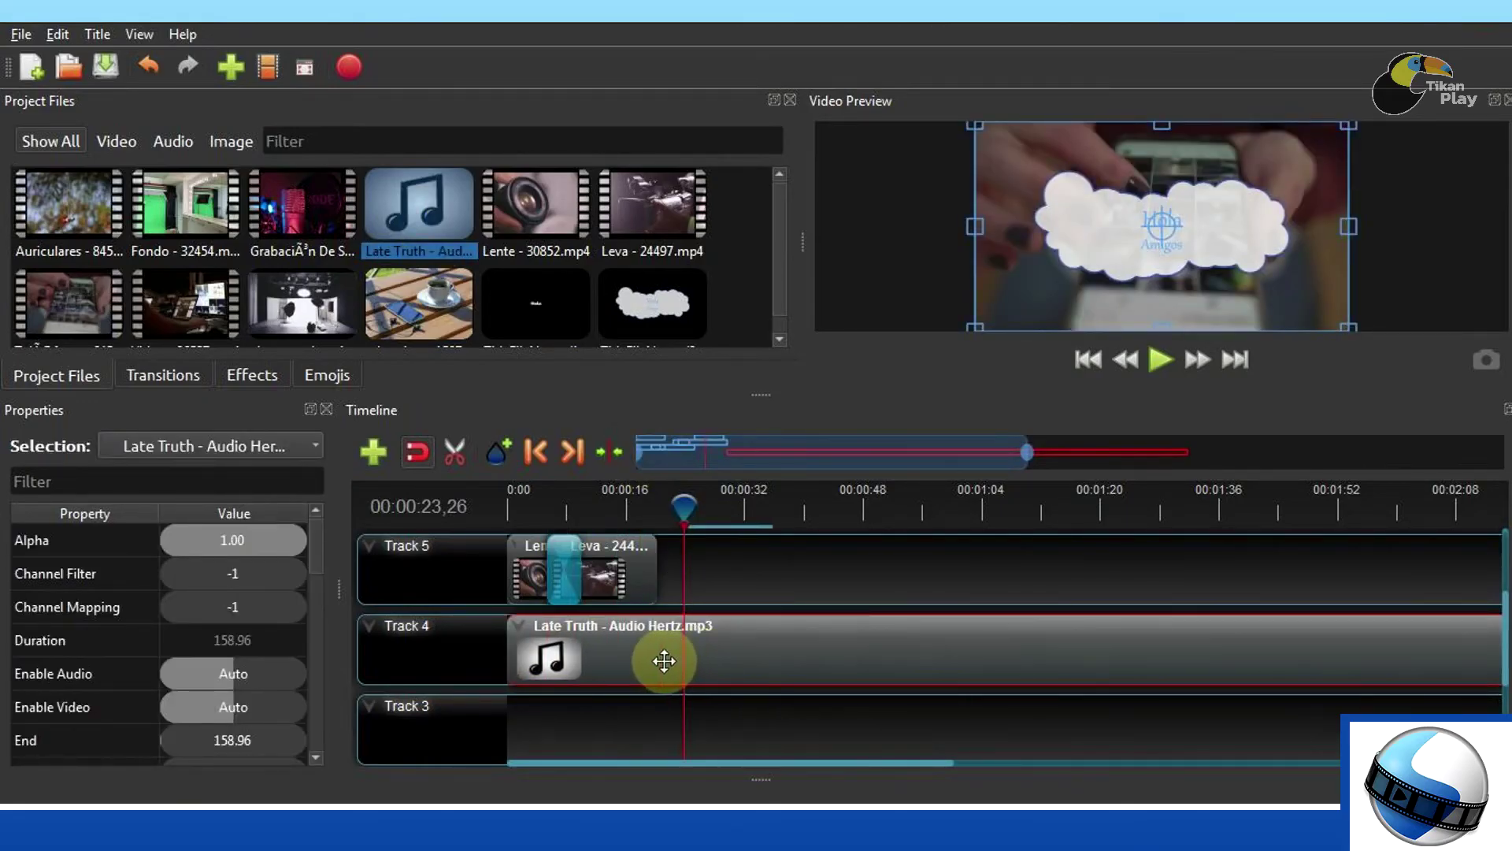
Split the Late Truth audio at 00:00:20,04, where the Leva clip ends, and delete the portion after the cut
{"action": "left_click_drag", "start_coordinate": [682, 499], "coordinate": [652, 506]}
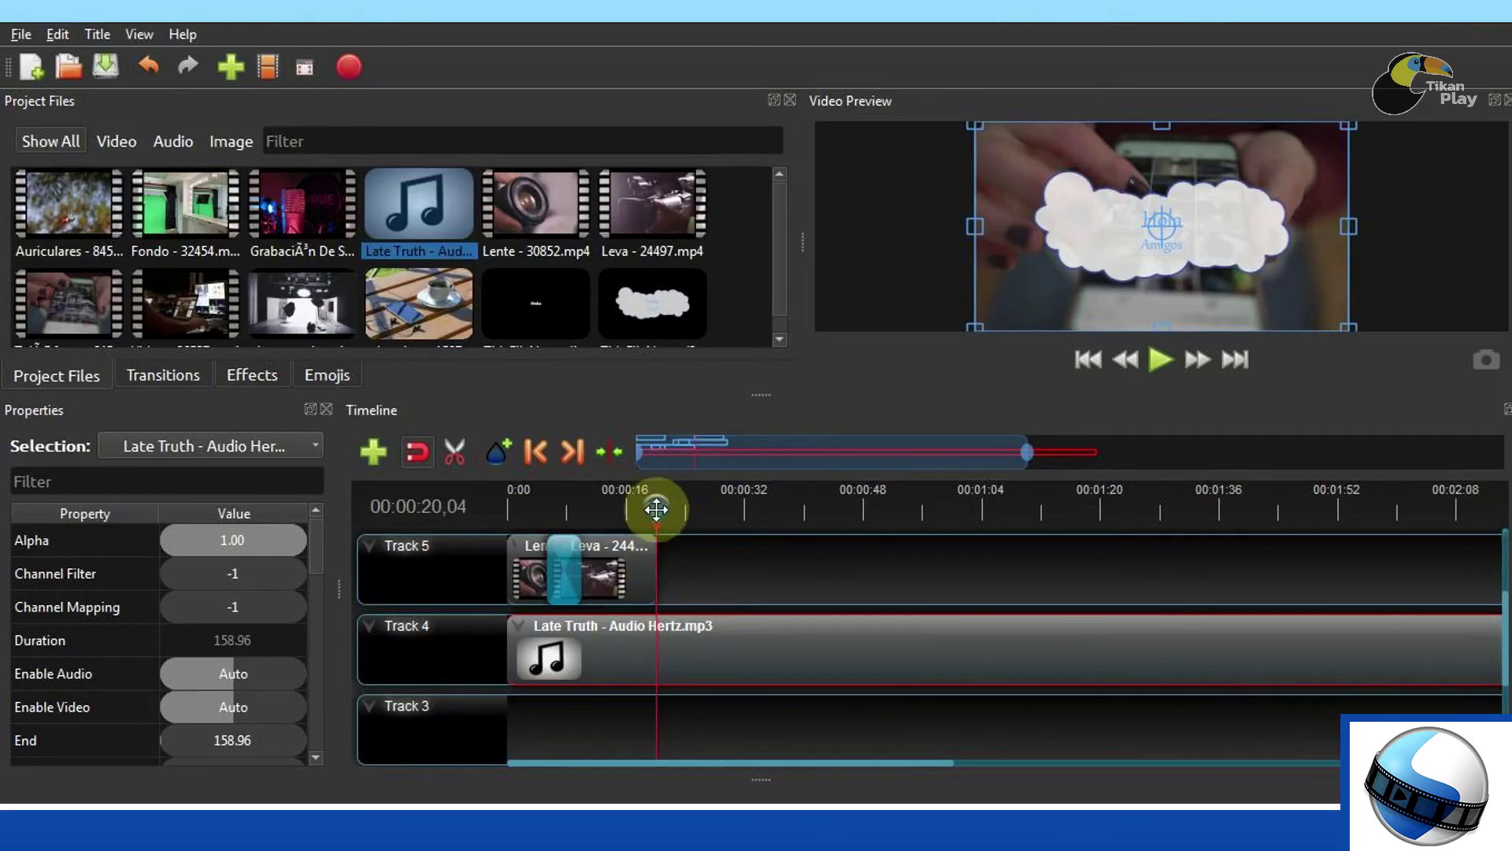
{"action": "left_click", "coordinate": [455, 452]}
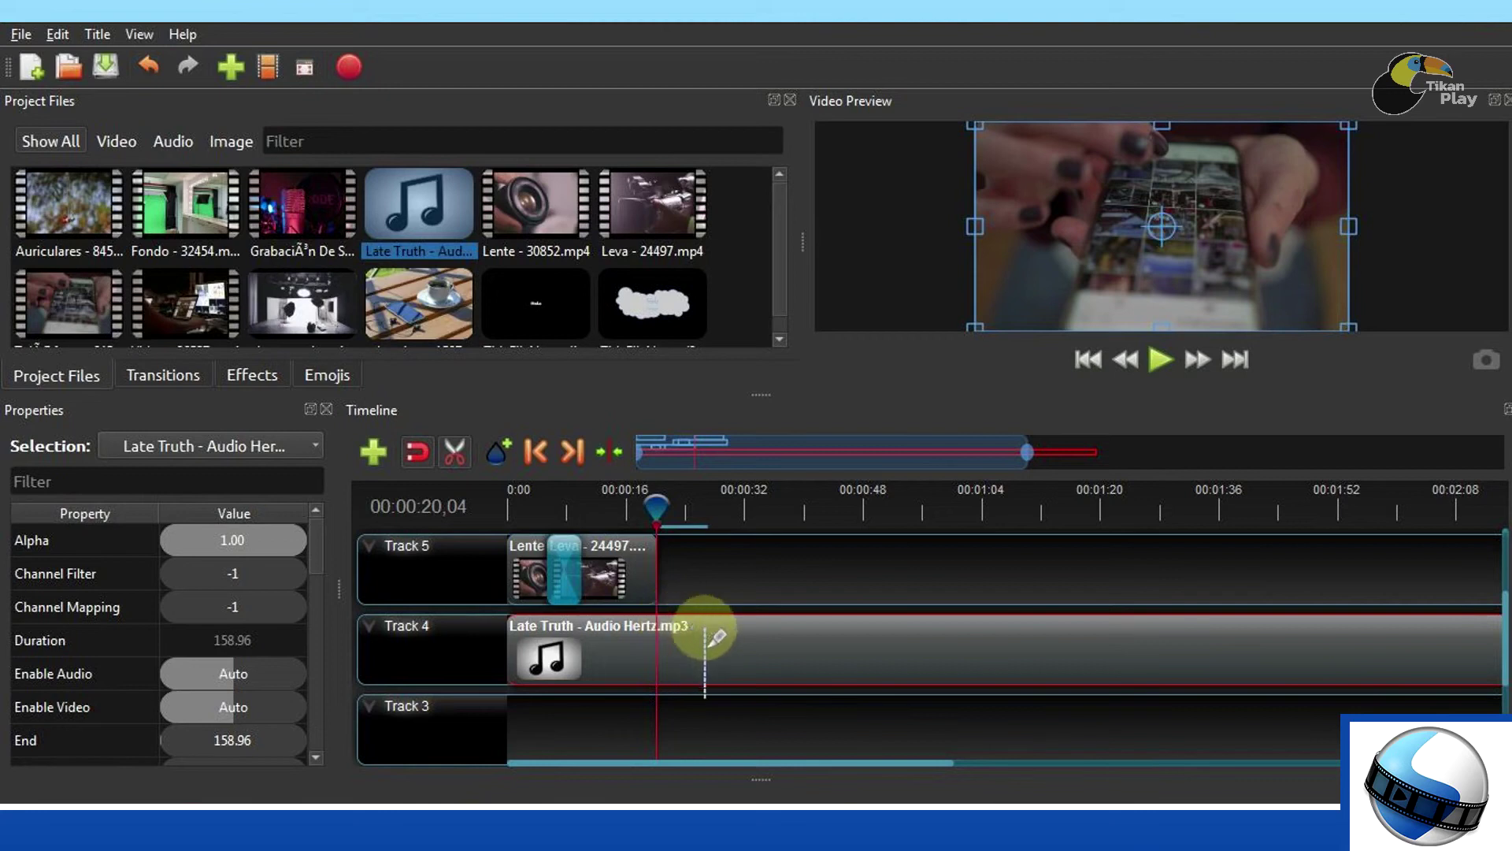
{"action": "left_click", "coordinate": [656, 623]}
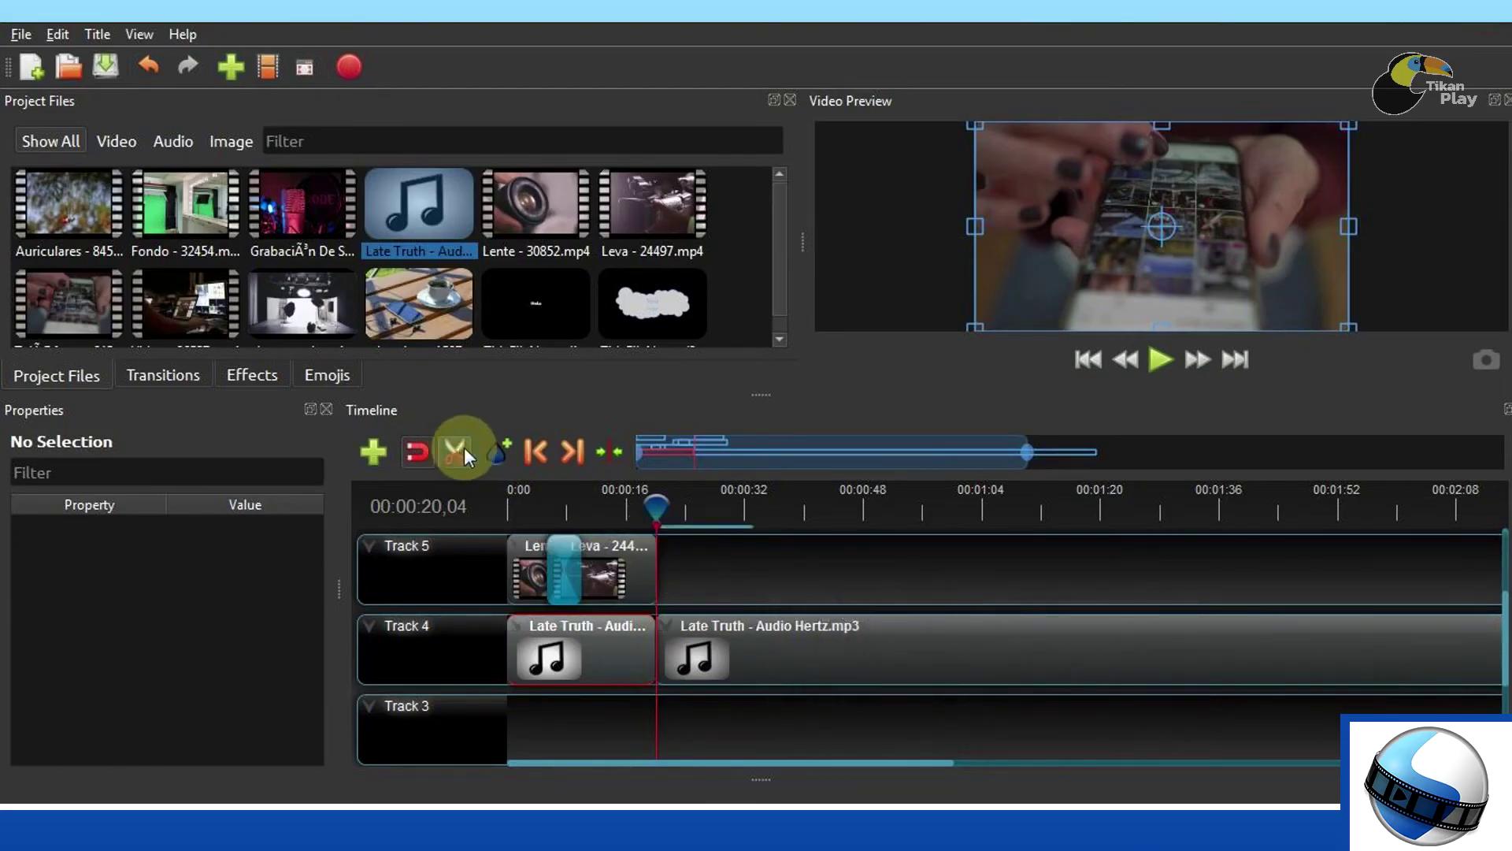
{"action": "left_click_drag", "start_coordinate": [706, 652], "coordinate": [816, 671]}
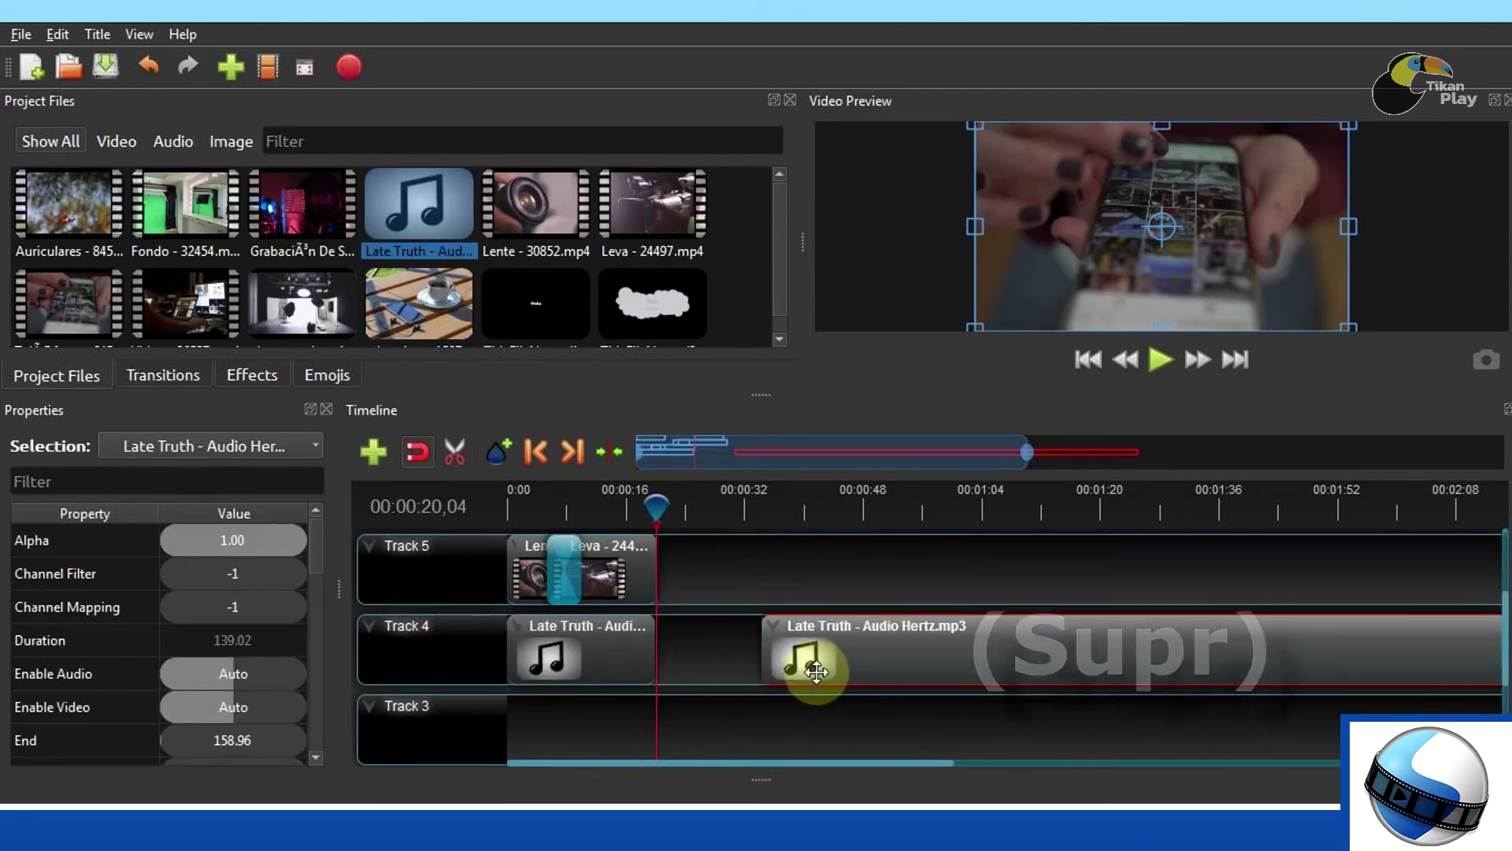
{"action": "key", "text": "Delete"}
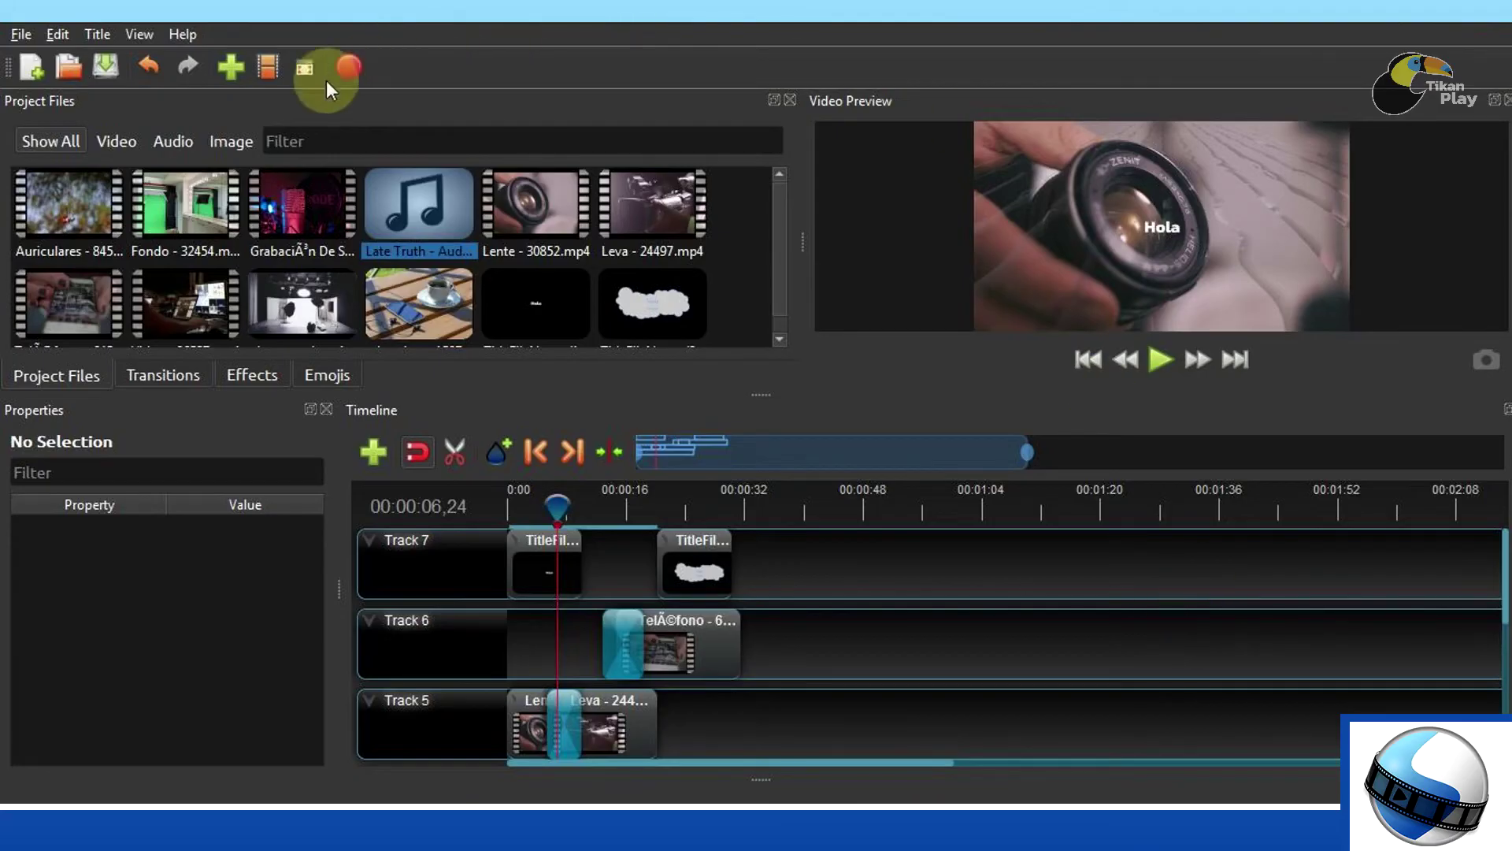
Export the project as an MP4 (h.264) video into the Desktop's OpenShot folder and open the exported Untitled Project file for playback
{"action": "left_click", "coordinate": [349, 68]}
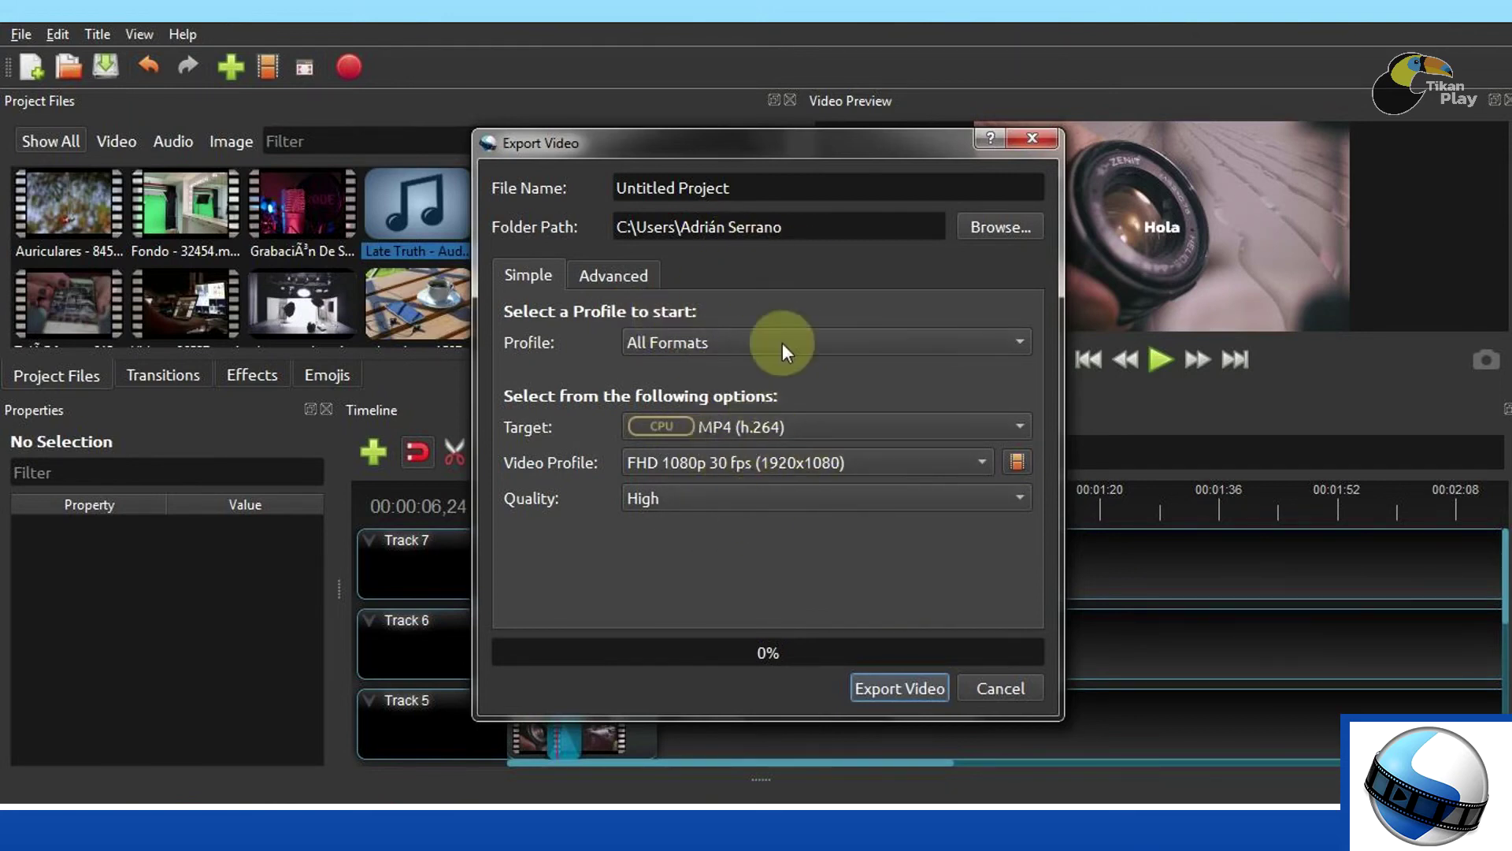
{"action": "left_click", "coordinate": [1000, 227]}
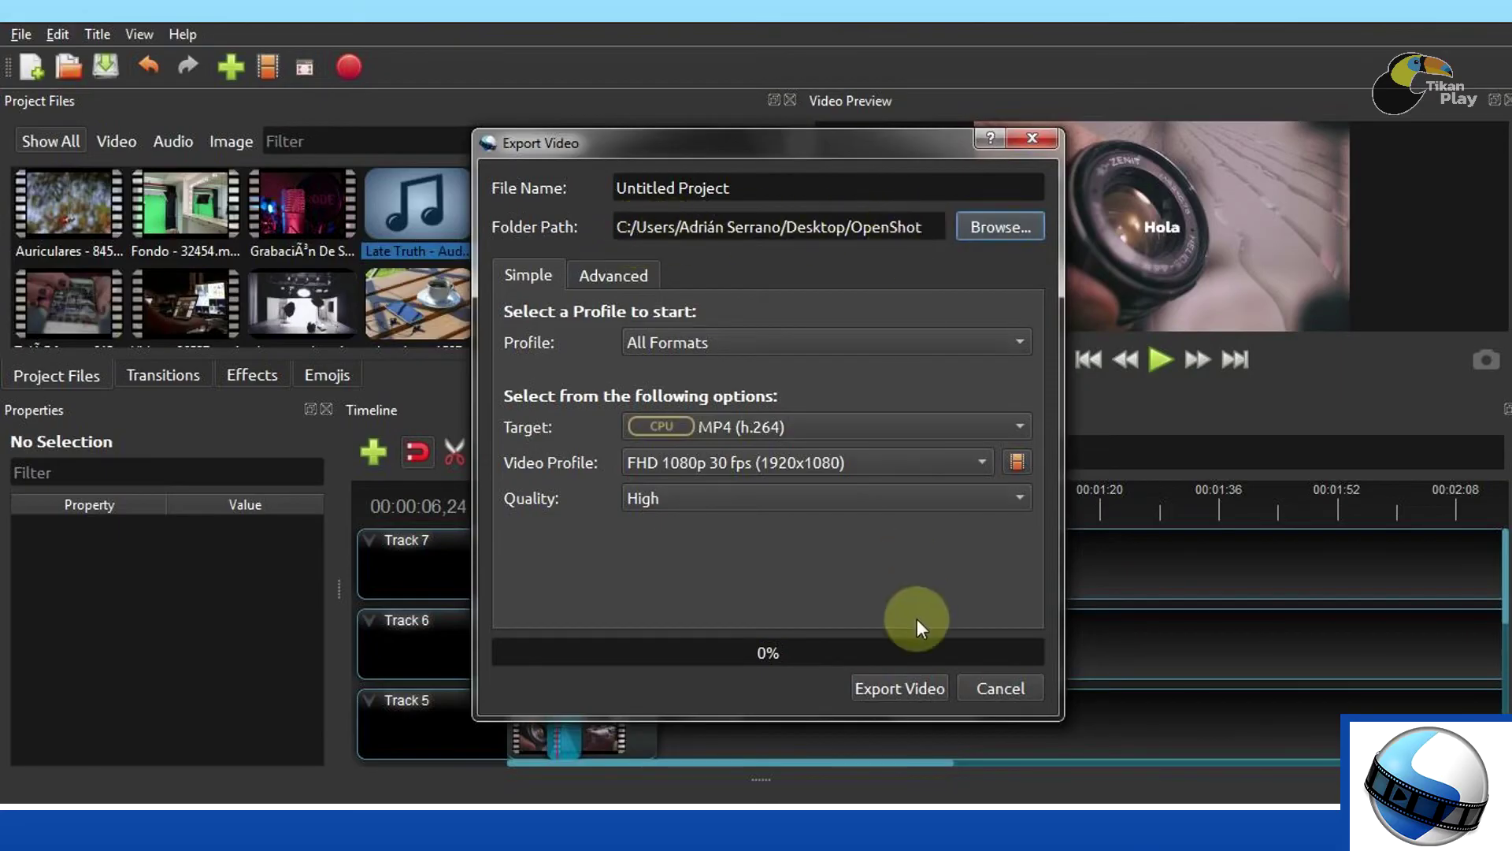
{"action": "left_click", "coordinate": [901, 687]}
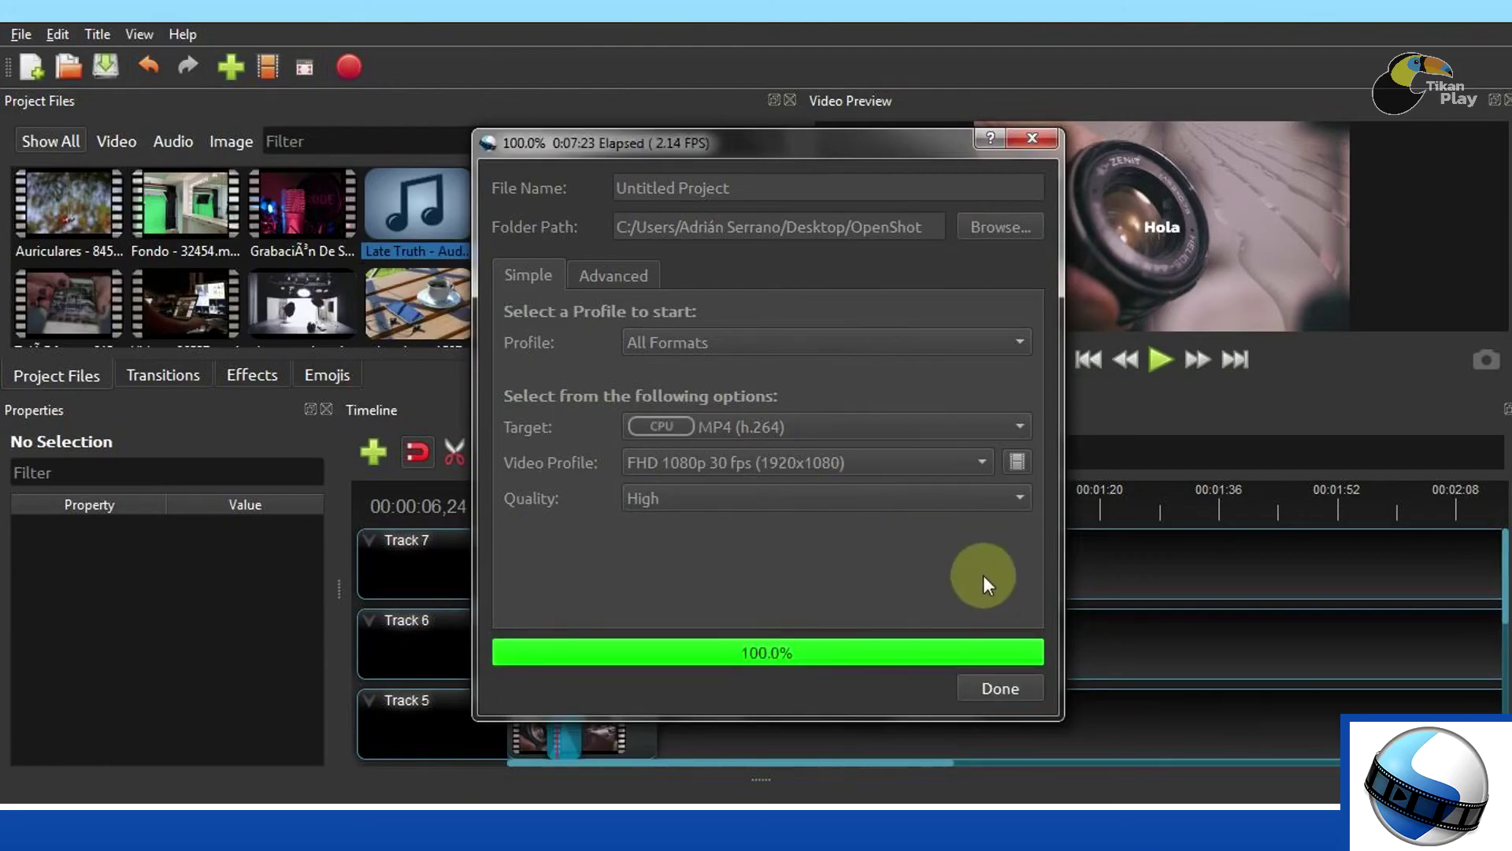
{"action": "left_click", "coordinate": [996, 683]}
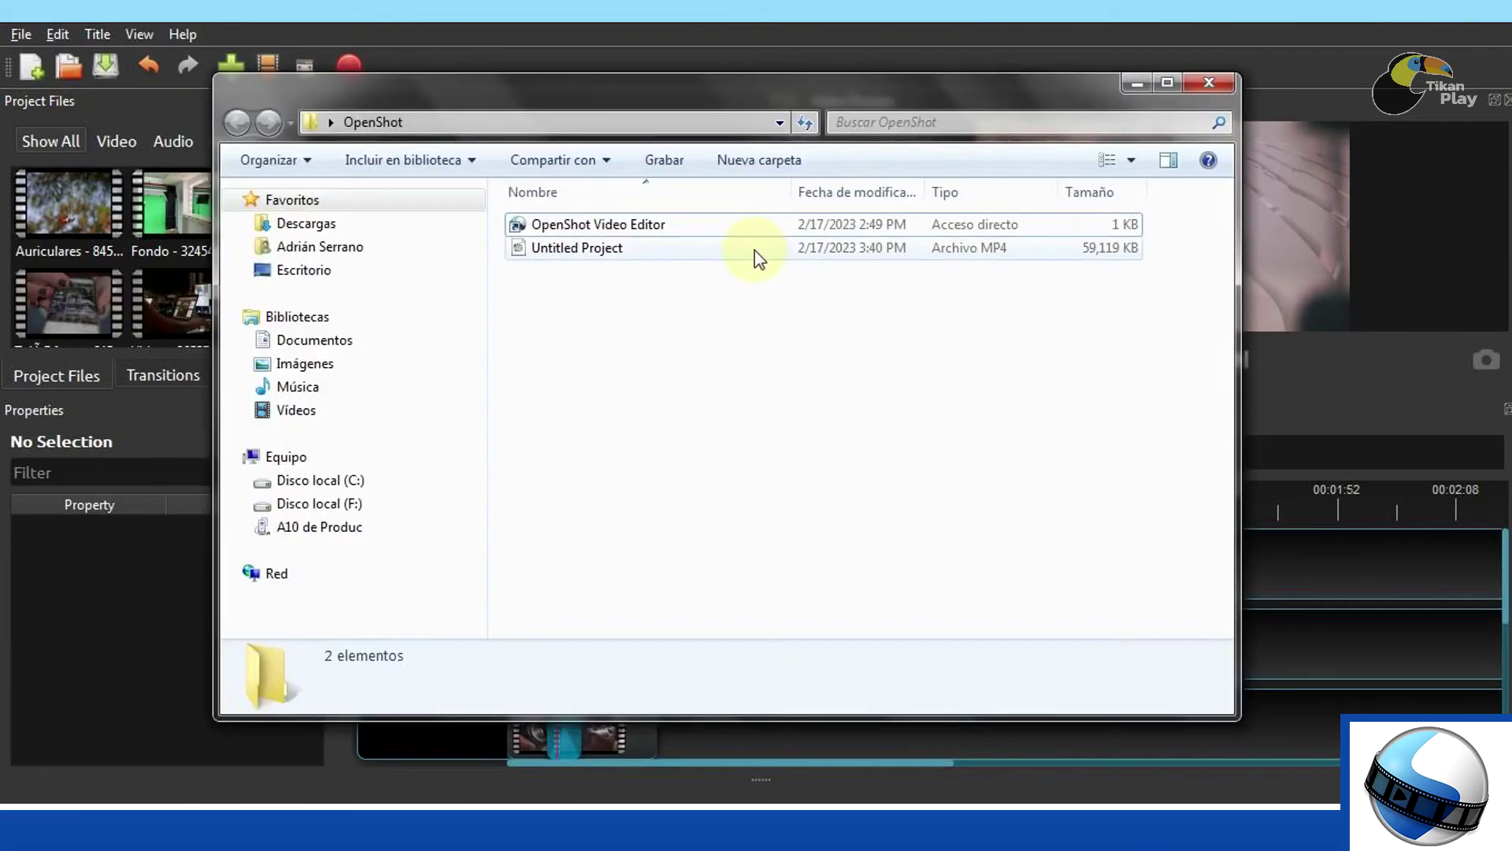
{"action": "left_click", "coordinate": [744, 251]}
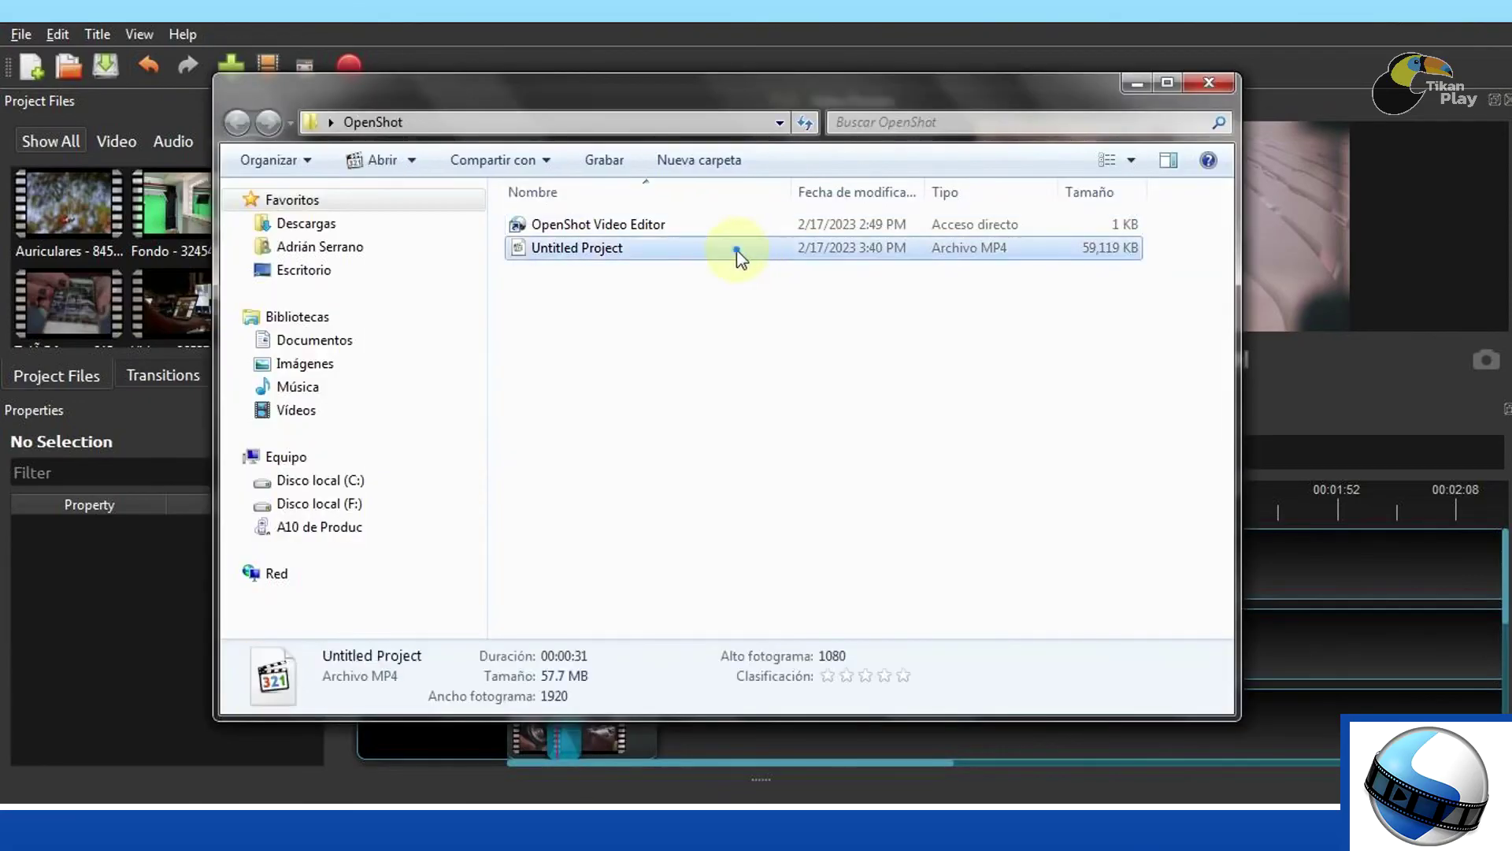
{"action": "double_click", "coordinate": [736, 249]}
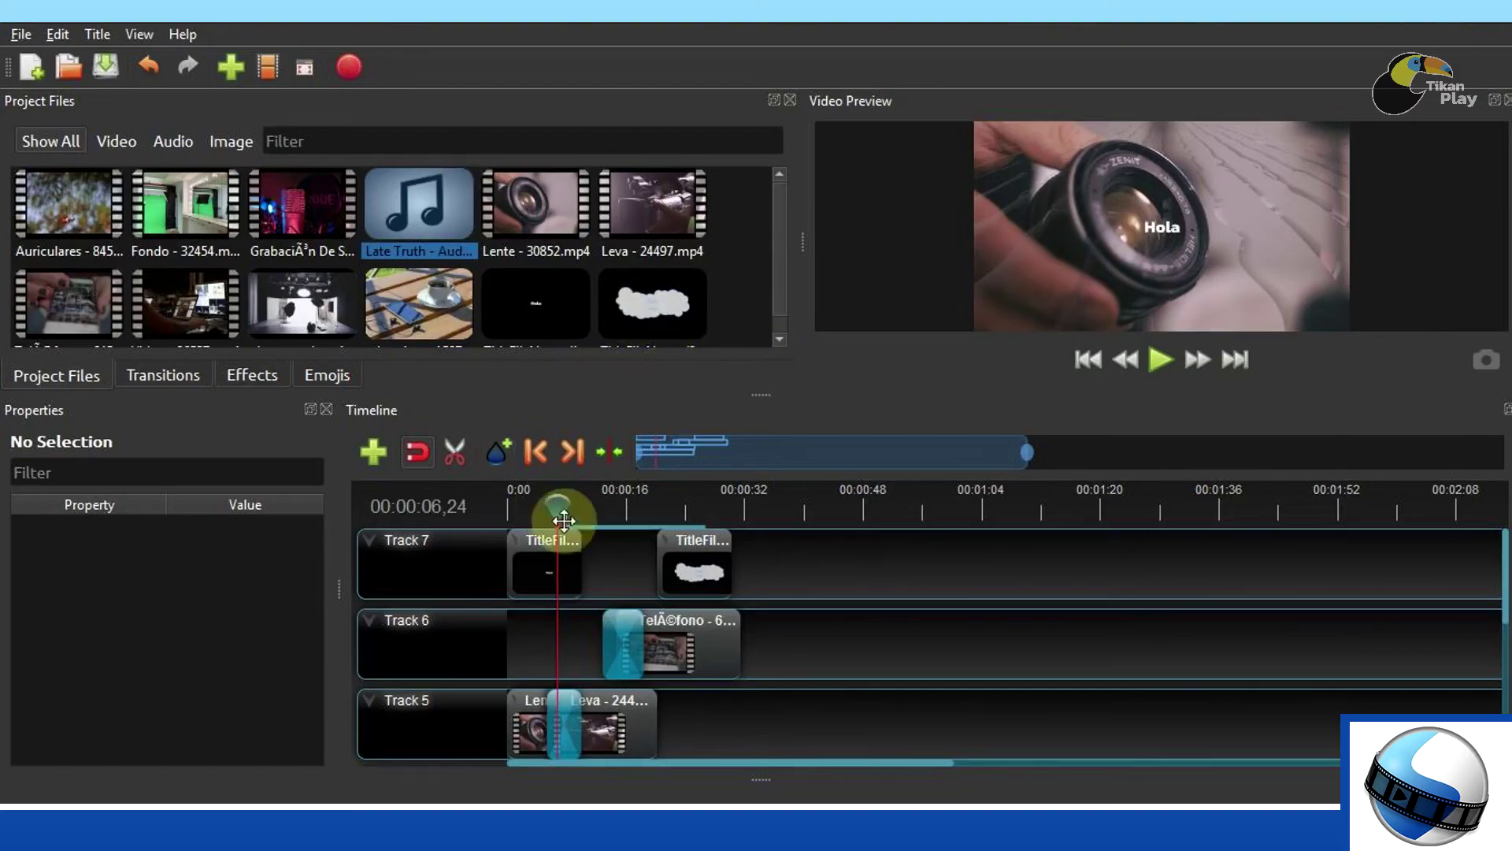
Review the properties of the cloud title, the Teléfono clip and its transition, plus the available transitions and effects
{"action": "left_click", "coordinate": [706, 581]}
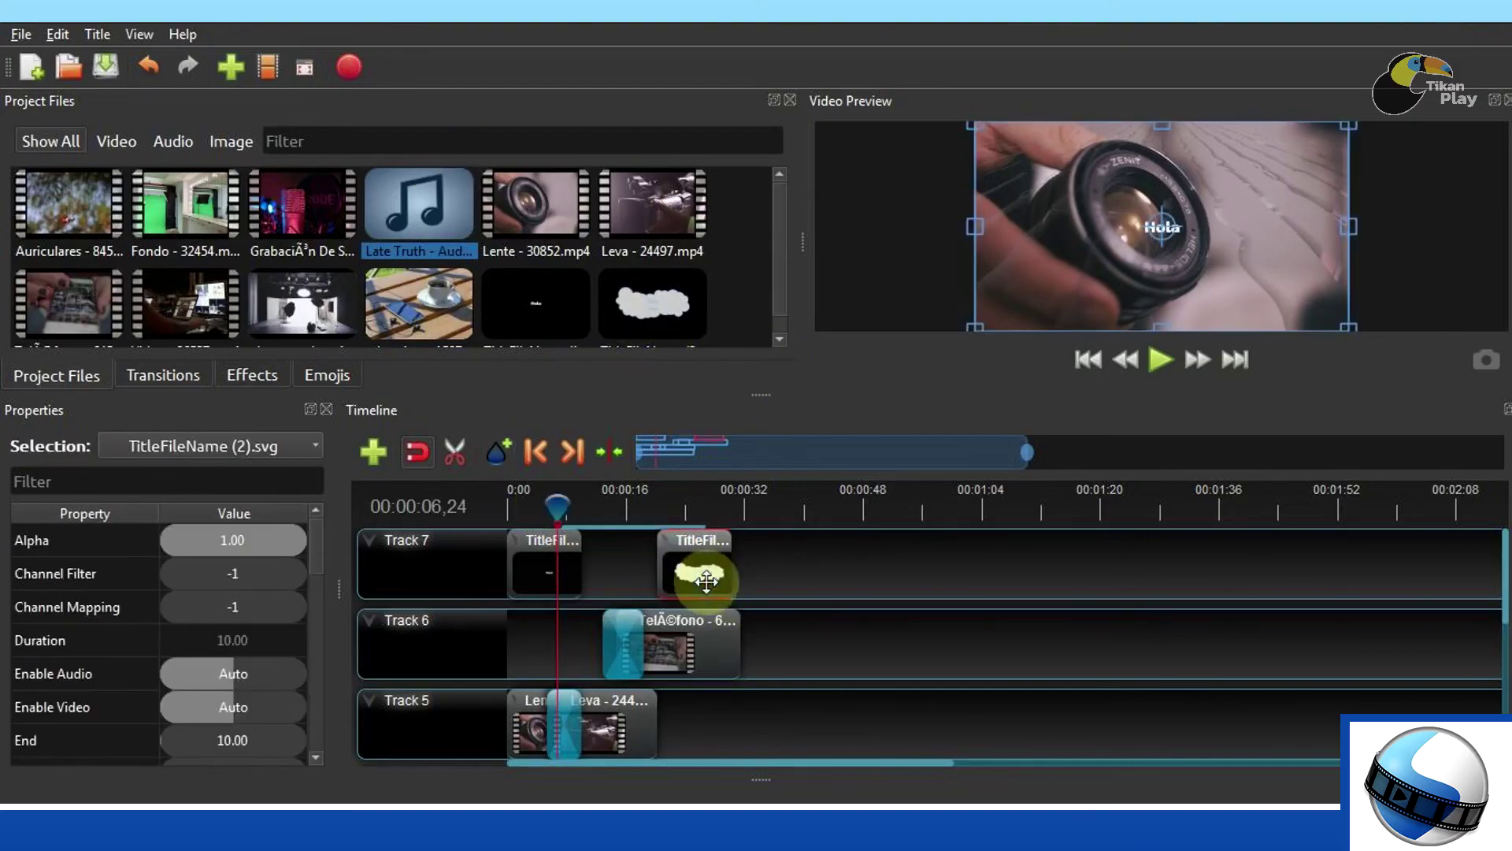
{"action": "left_click", "coordinate": [687, 654]}
{"action": "left_click", "coordinate": [620, 642]}
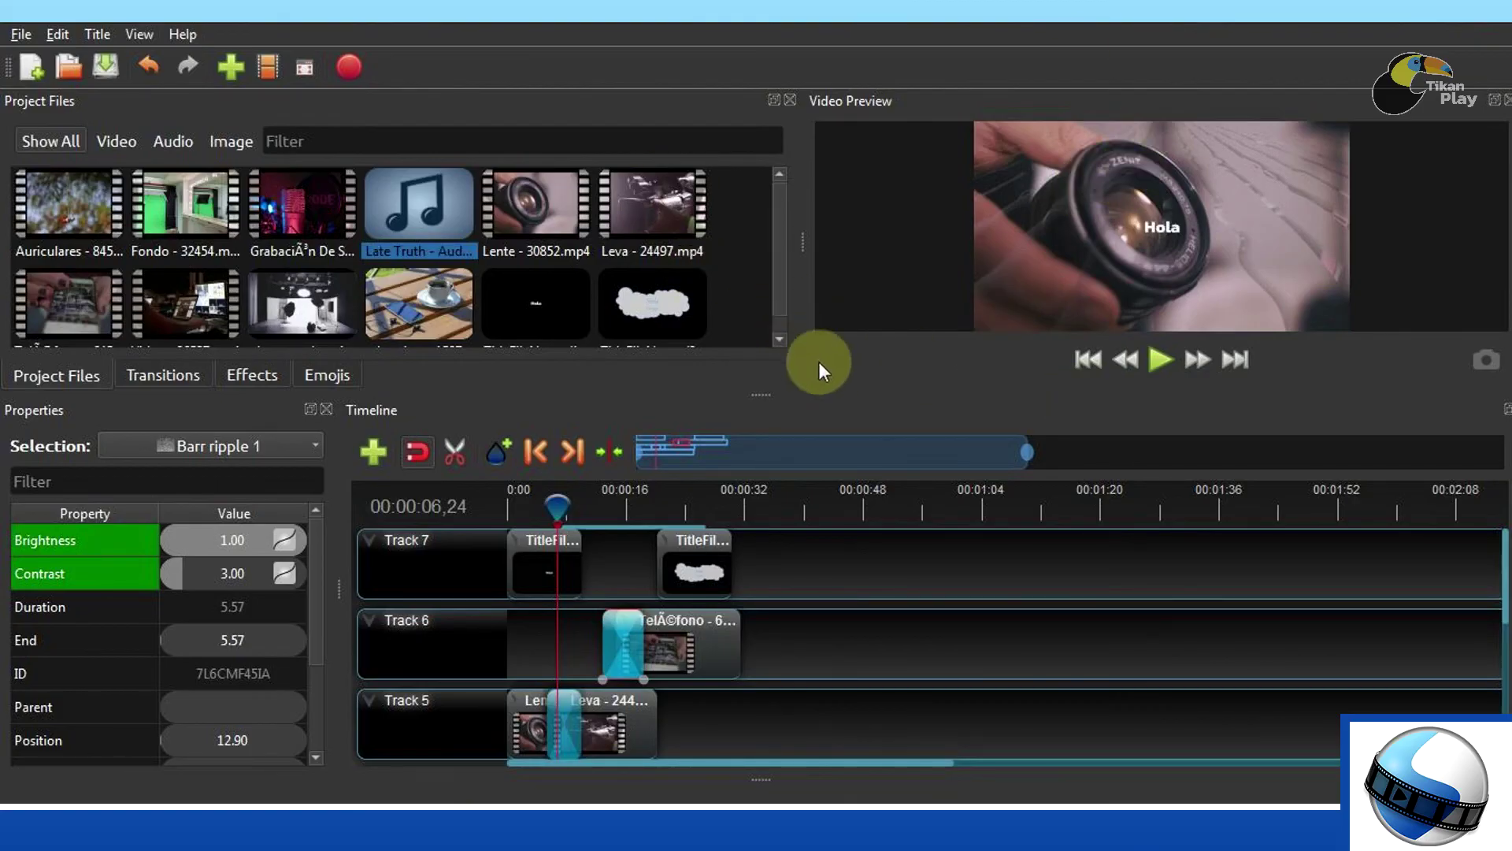
{"action": "left_click", "coordinate": [169, 376]}
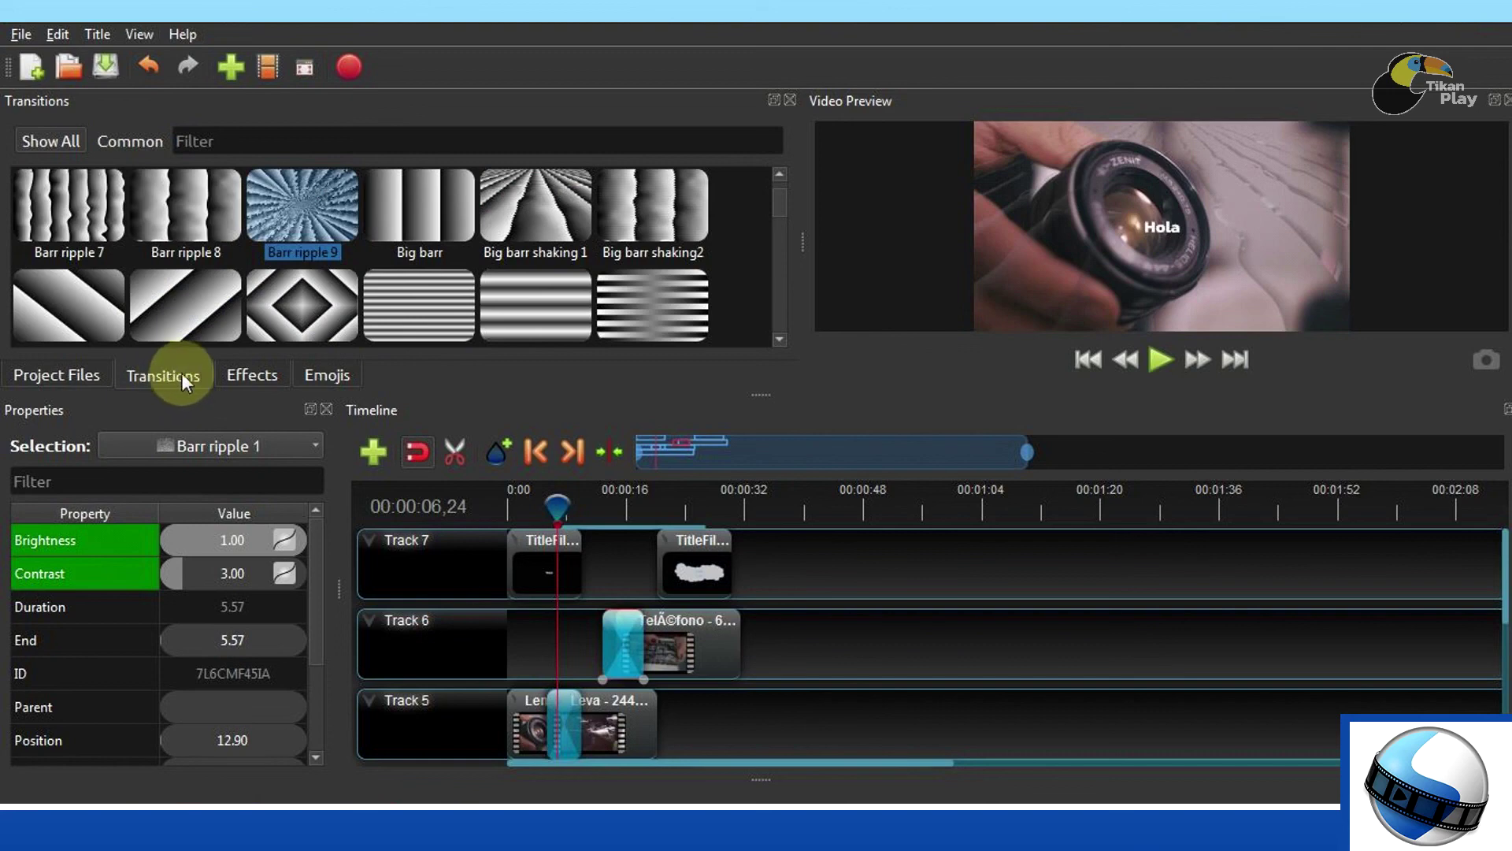
{"action": "left_click", "coordinate": [260, 375]}
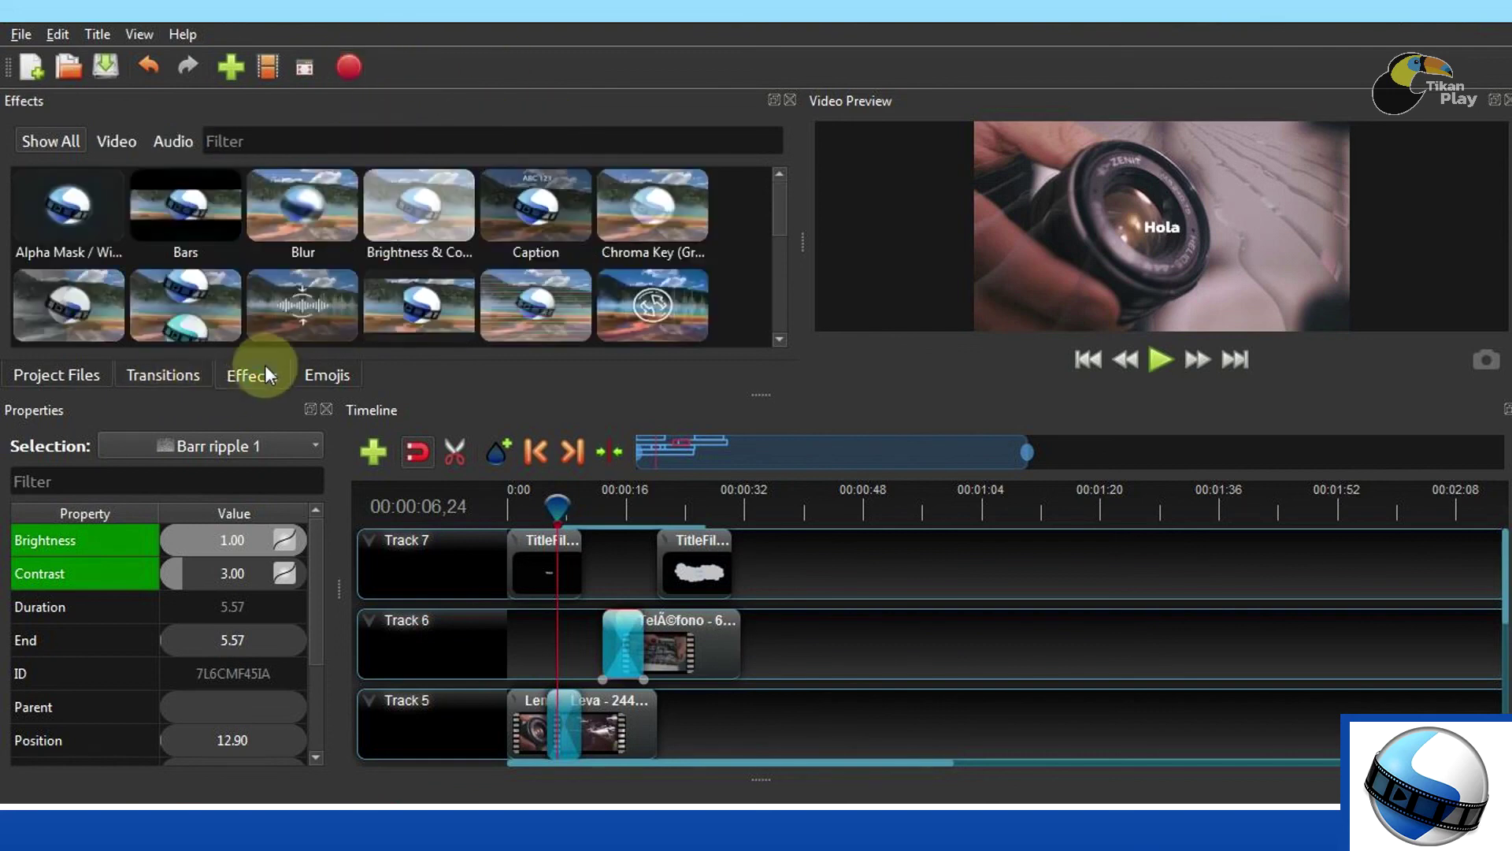
Place the beaming face emoji on Track 6 at about 1 minute and preview it at 00:01:05,13
{"action": "left_click", "coordinate": [324, 373]}
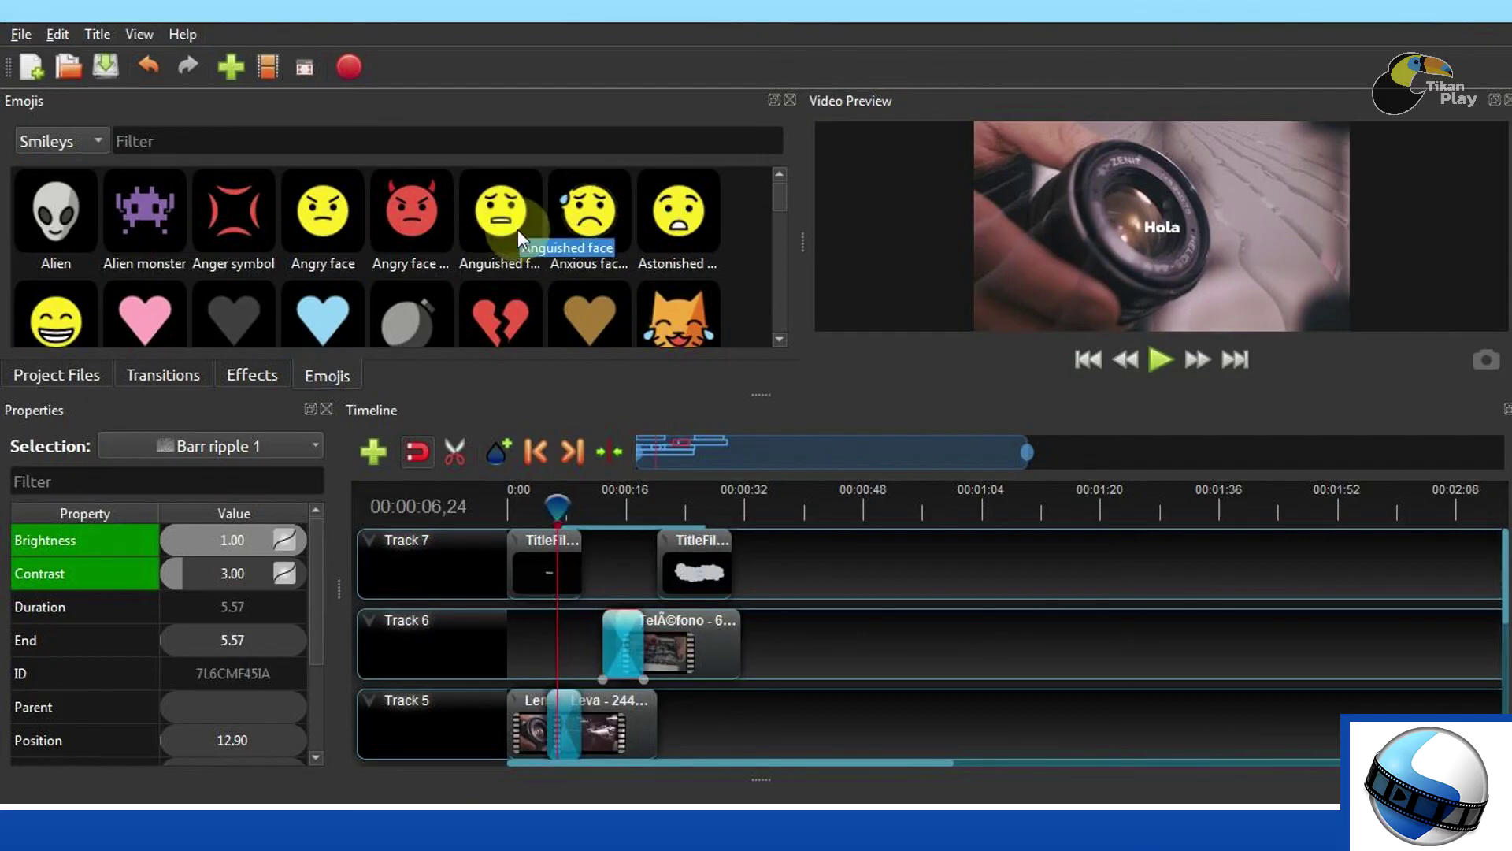
{"action": "left_click", "coordinate": [504, 206]}
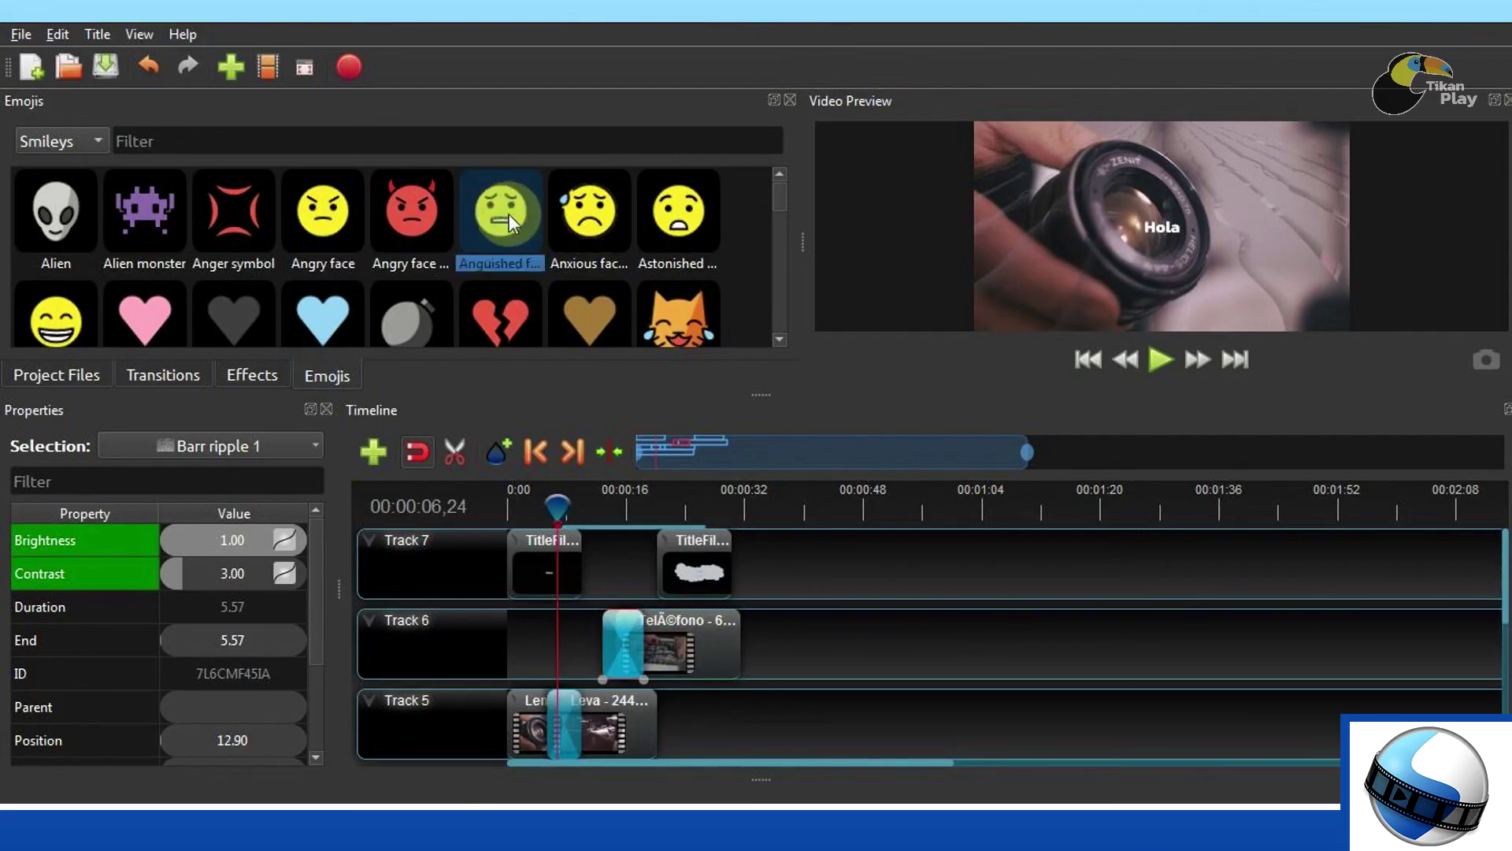
{"action": "mouse_move", "coordinate": [509, 214]}
{"action": "left_mouse_down"}
{"action": "mouse_move", "coordinate": [413, 224]}
{"action": "mouse_move", "coordinate": [512, 243]}
{"action": "left_mouse_up"}
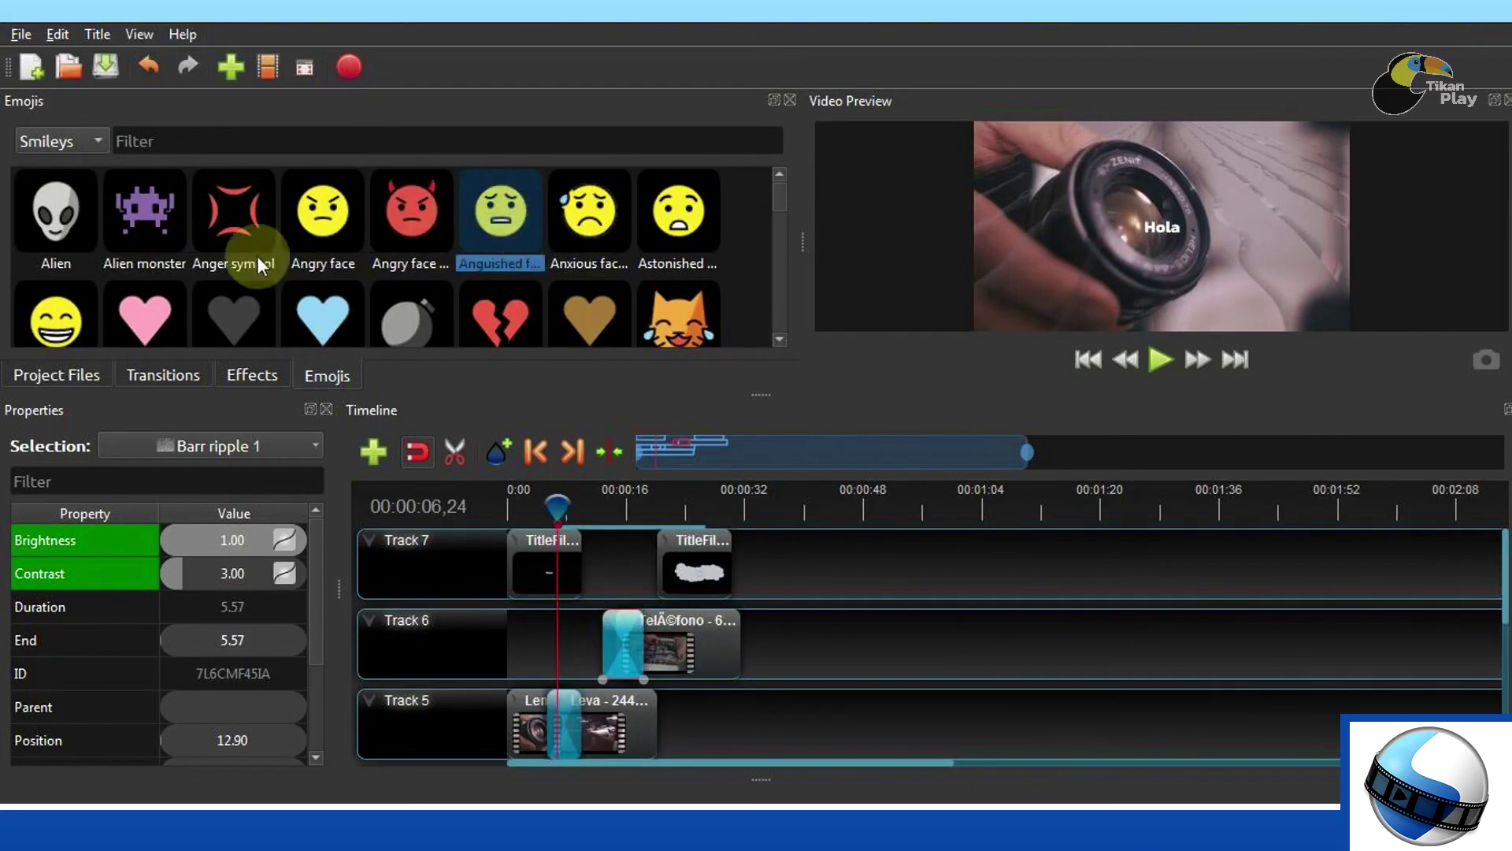
{"action": "left_click_drag", "start_coordinate": [370, 314], "coordinate": [756, 541]}
{"action": "left_click_drag", "start_coordinate": [929, 586], "coordinate": [950, 630]}
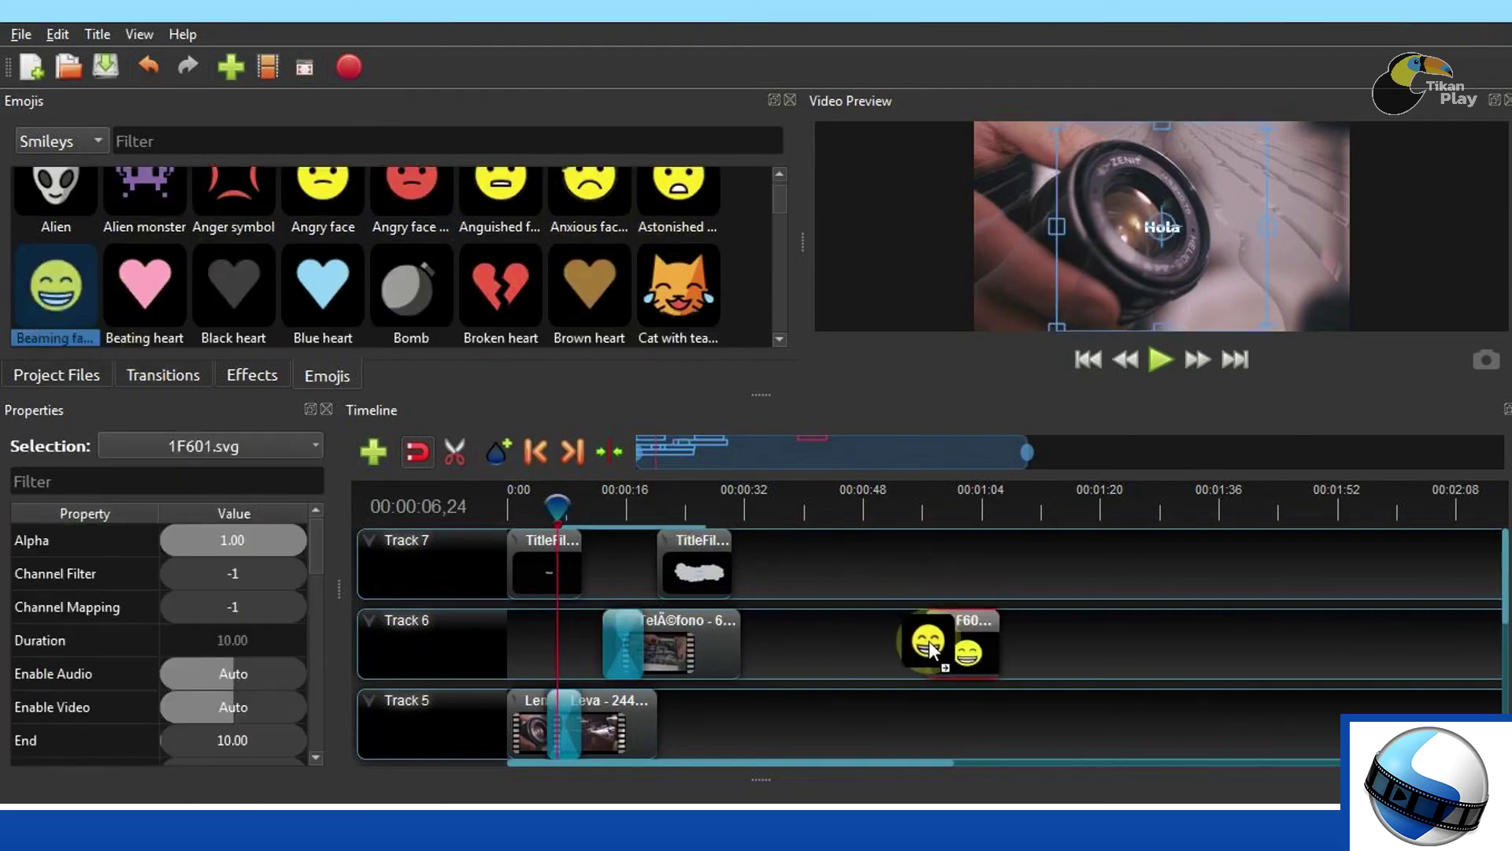
{"action": "left_click", "coordinate": [989, 668]}
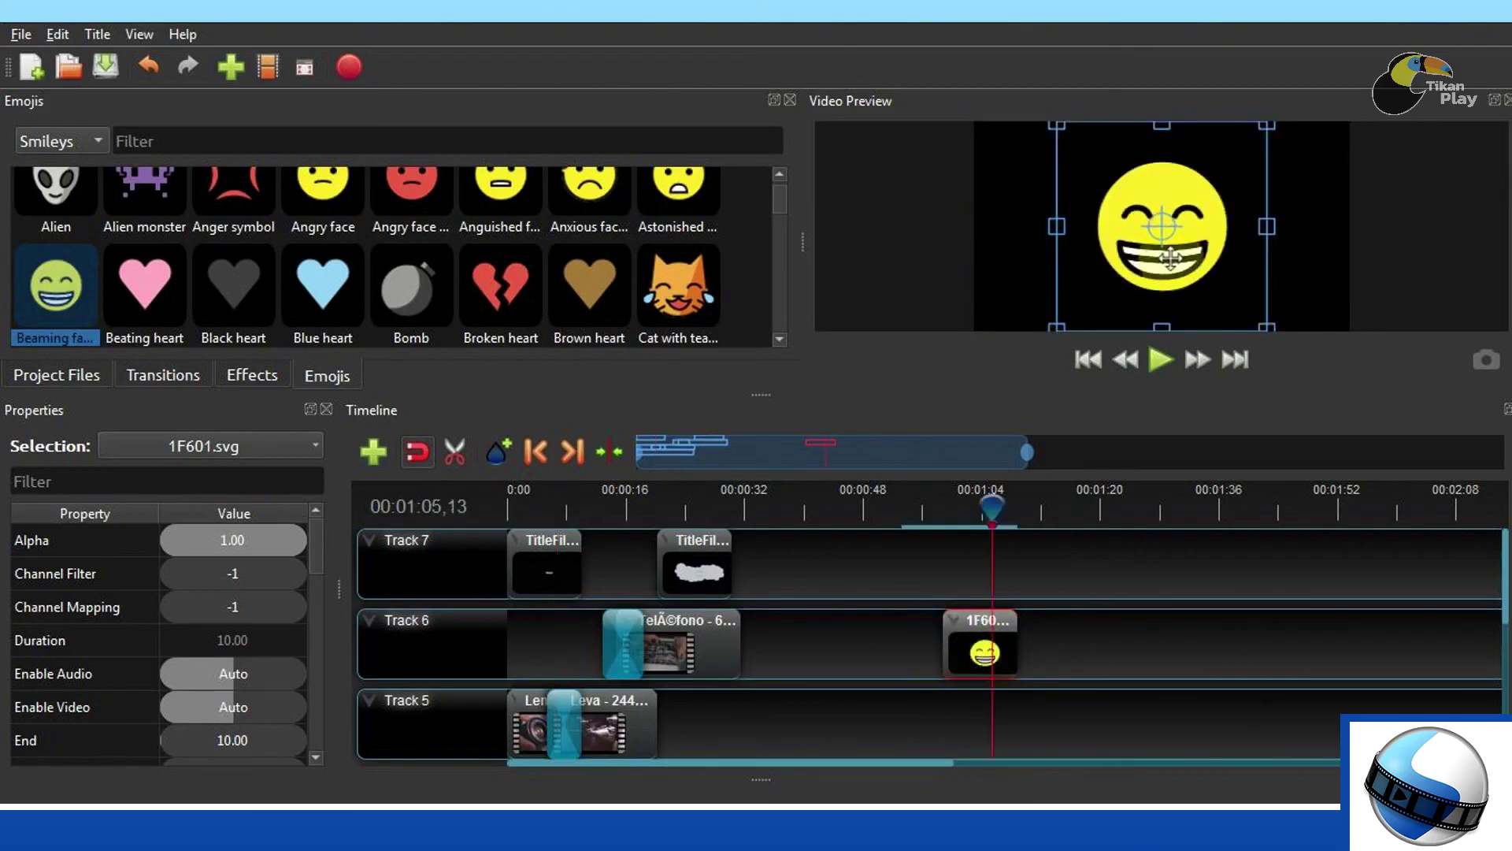
{"action": "left_click", "coordinate": [1255, 206]}
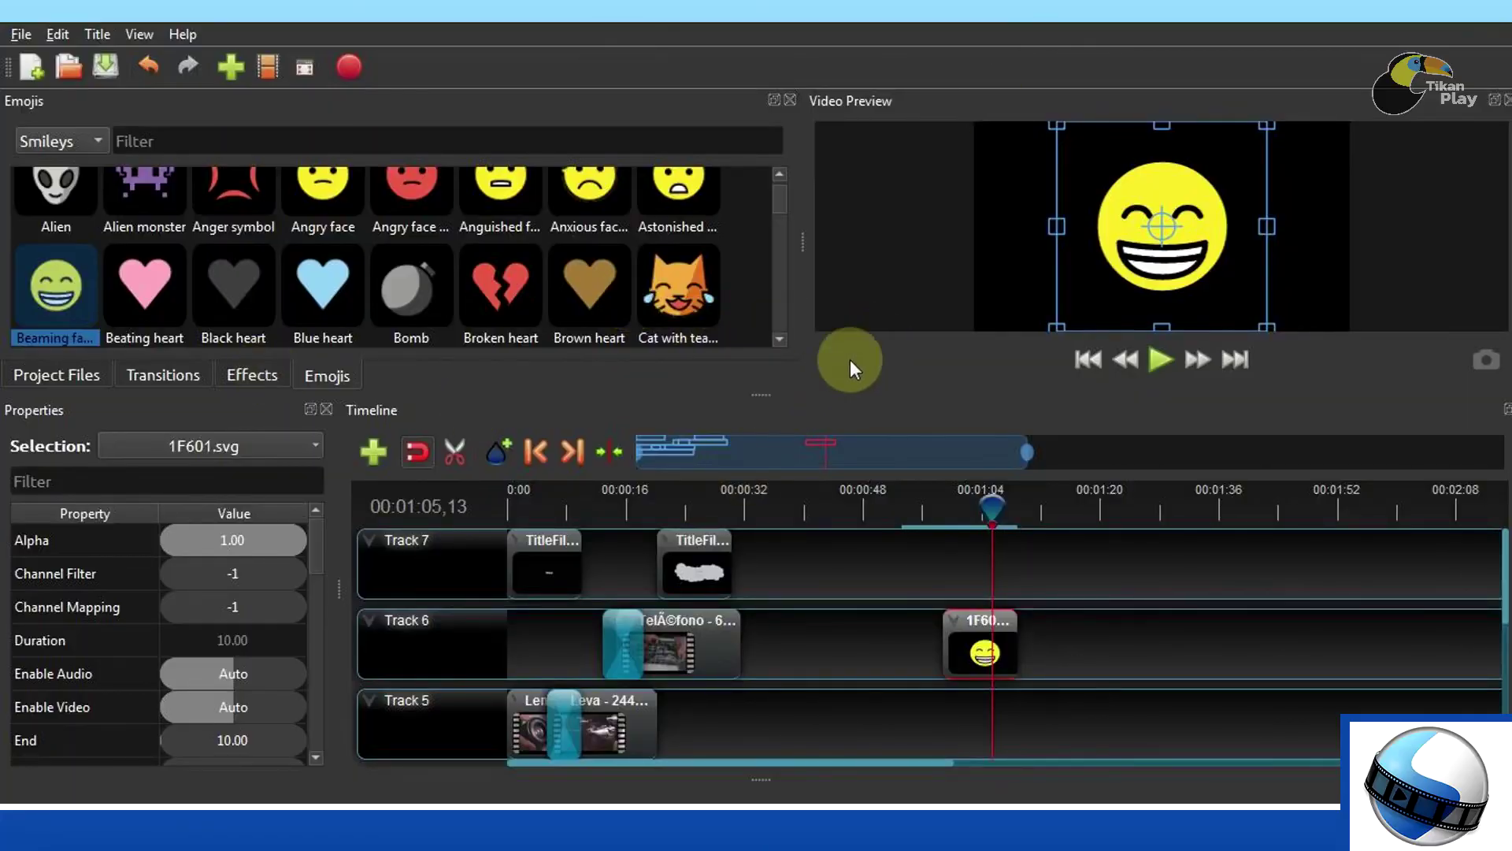
Save the project as "Video 2" in the Desktop's OpenShot folder
{"action": "left_click", "coordinate": [23, 36]}
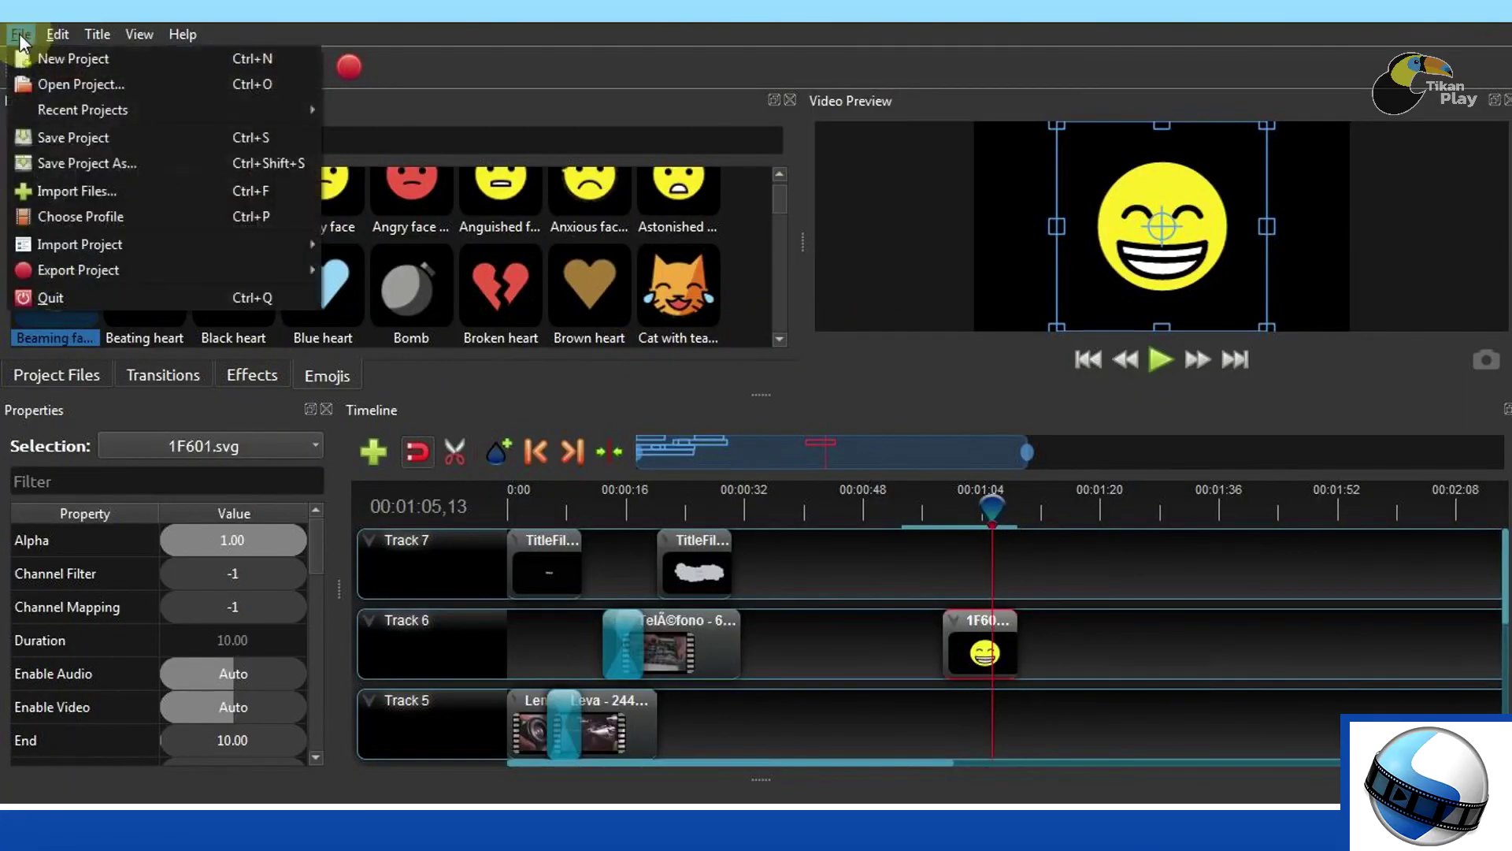
{"action": "left_click", "coordinate": [84, 164]}
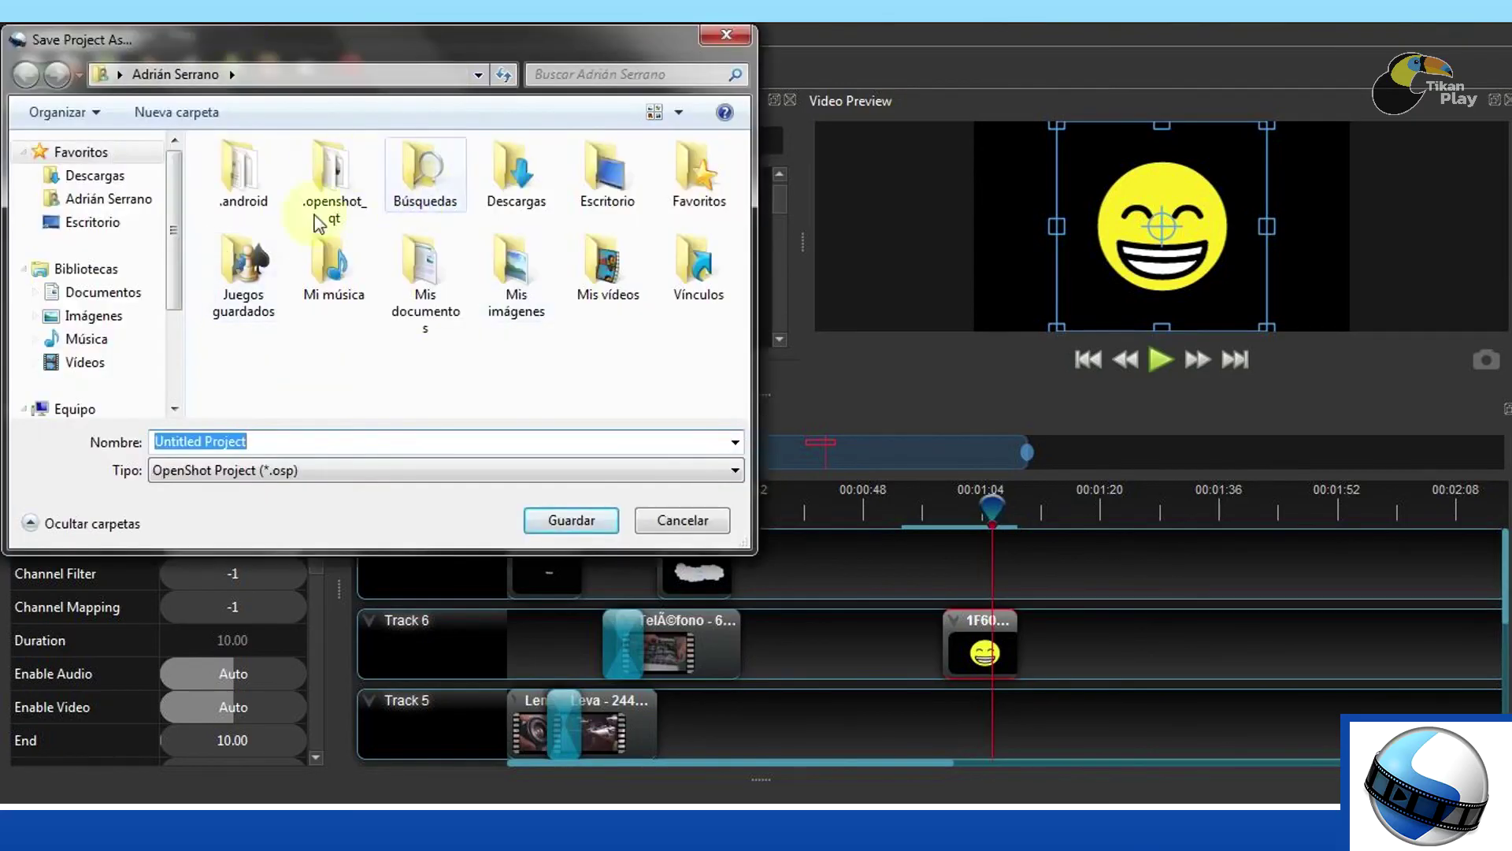
{"action": "left_click", "coordinate": [93, 222]}
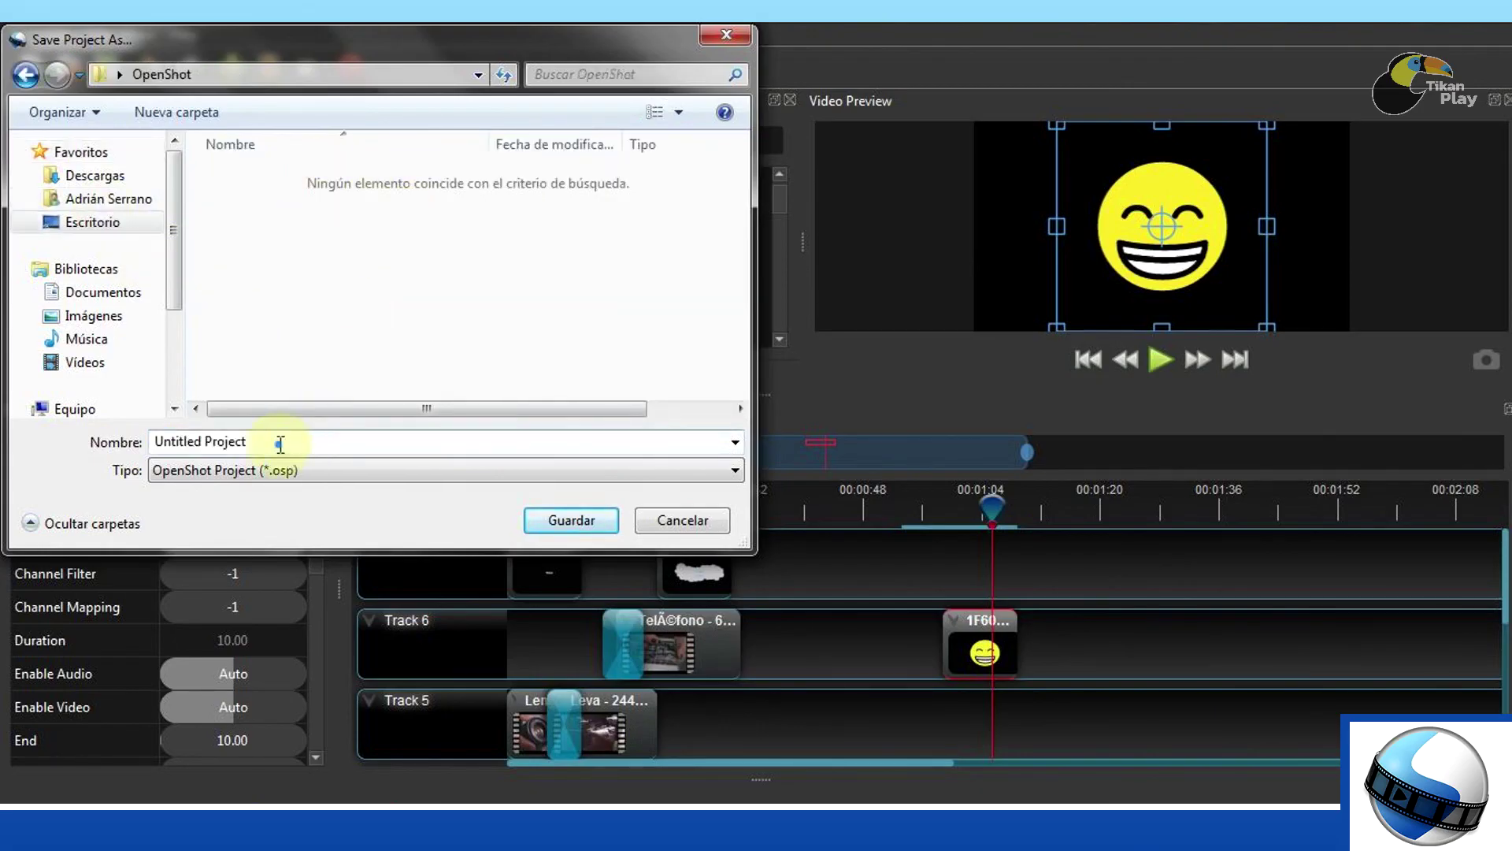
{"action": "left_click_drag", "start_coordinate": [297, 442], "coordinate": [129, 441]}
{"action": "type", "text": "Video 2"}
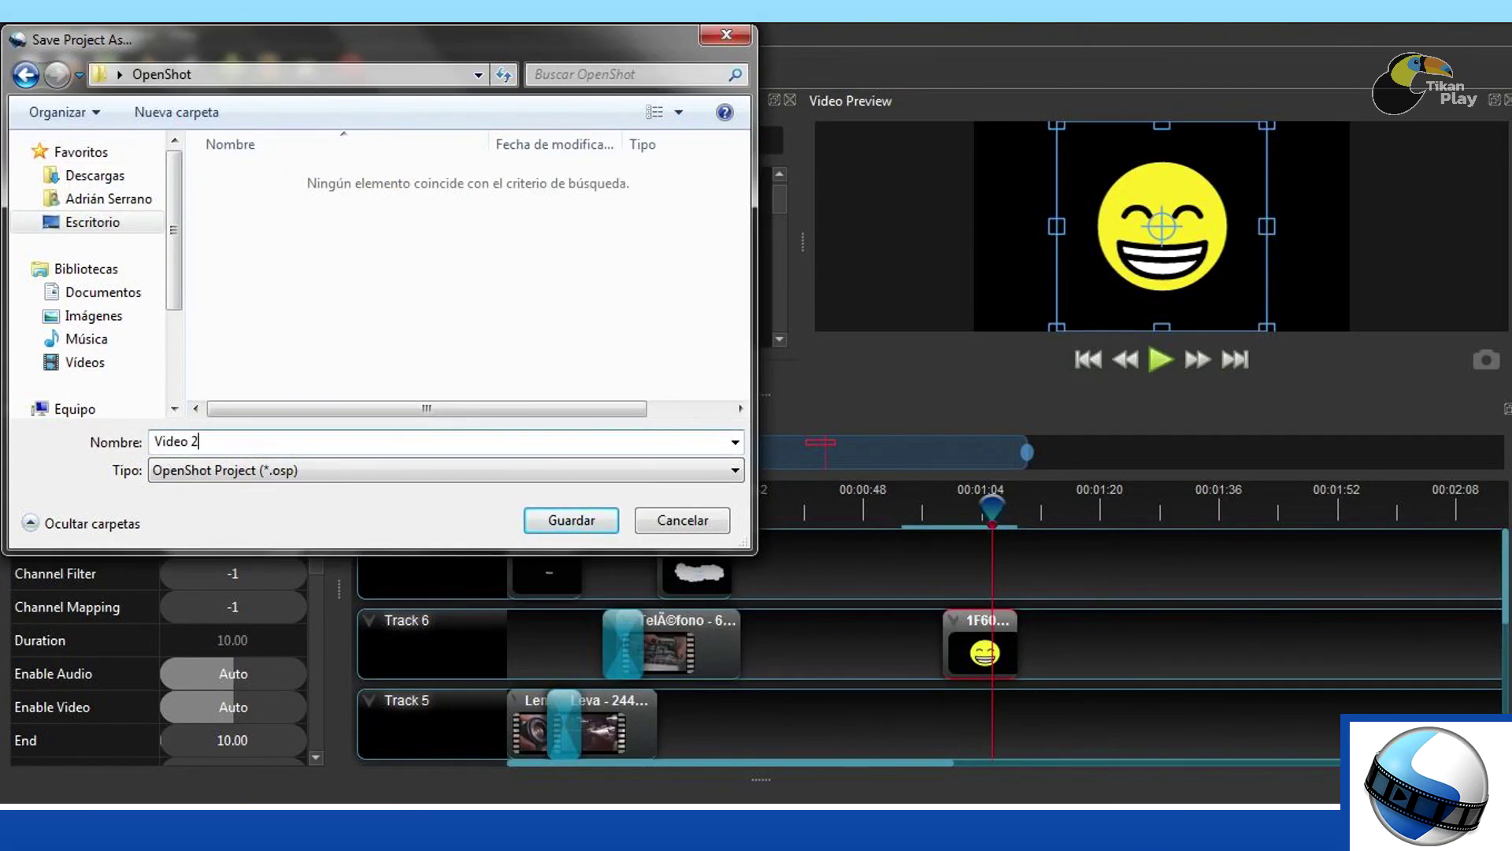
{"action": "left_click", "coordinate": [599, 513]}
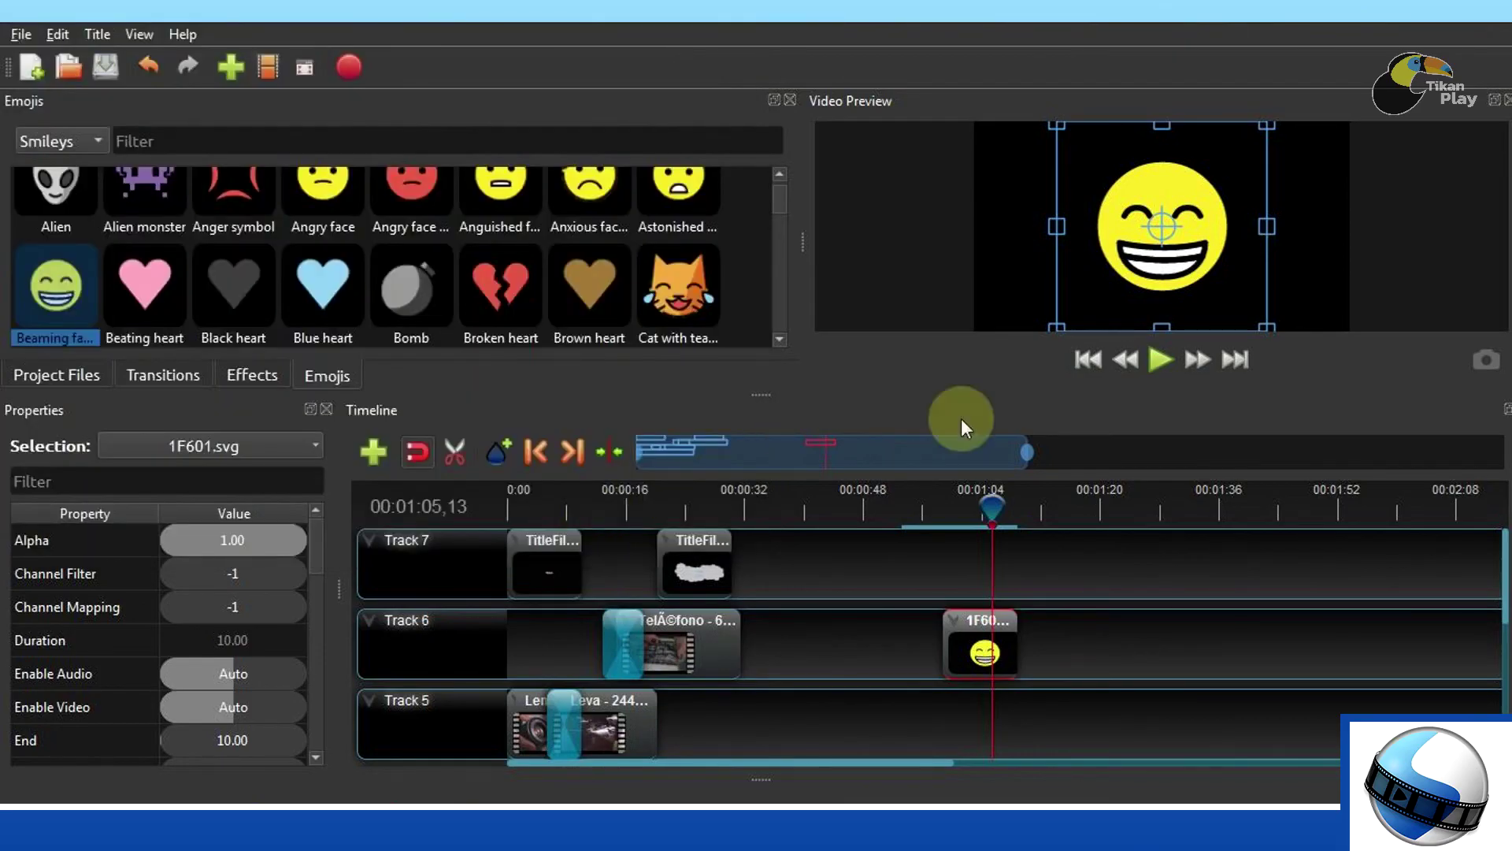